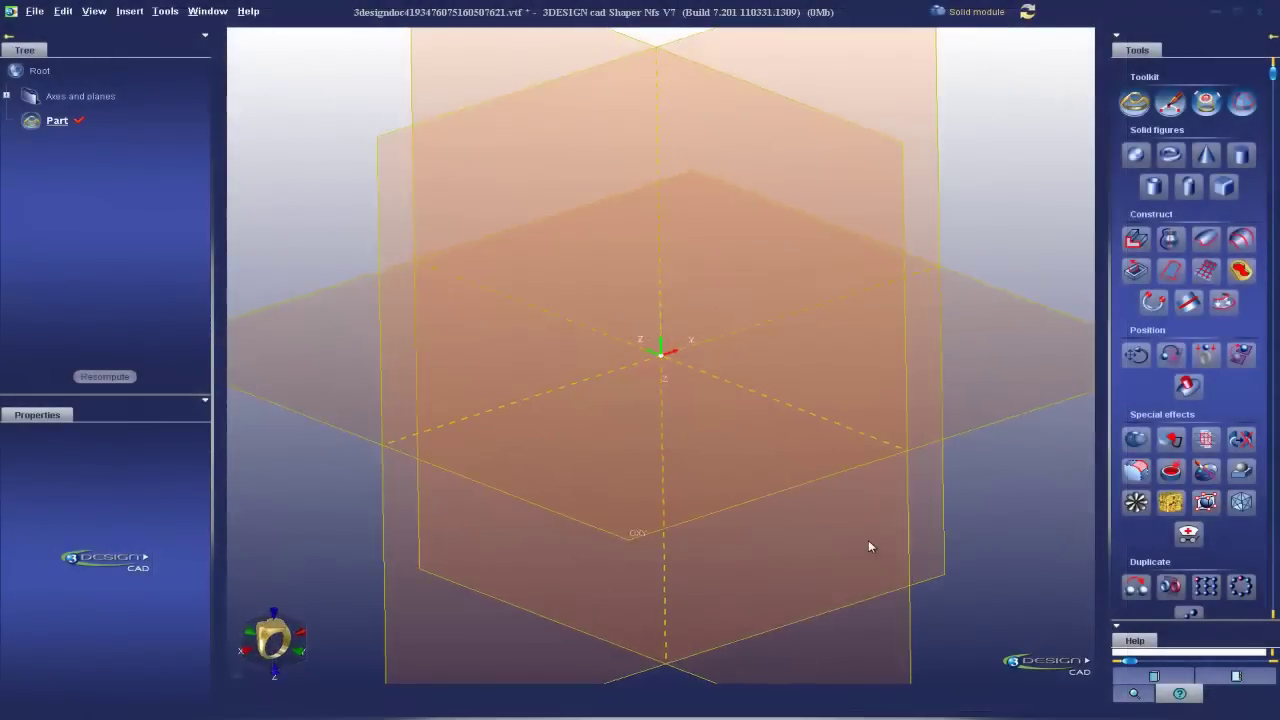
Start a sketch on the OXZ plane and add a USA size 6 ring curve centred on the origin
middle_drag(868, 546, 809, 518)
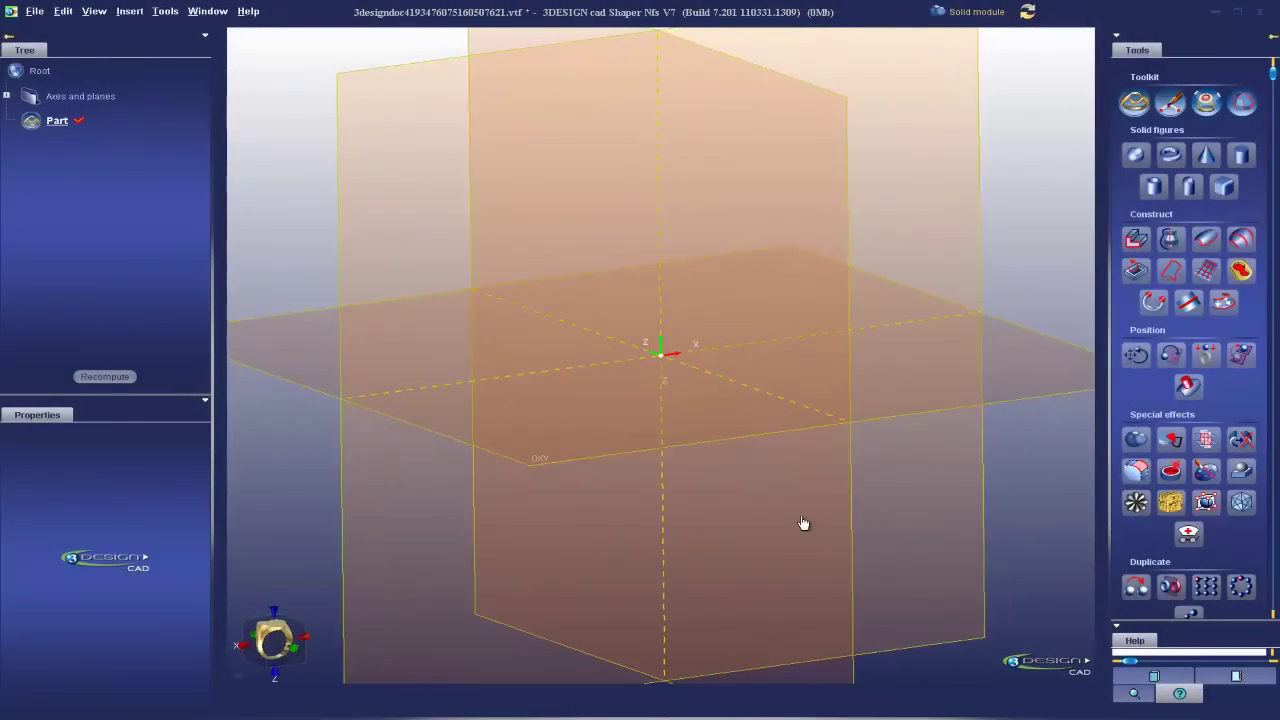
scroll(797, 546, down, 1)
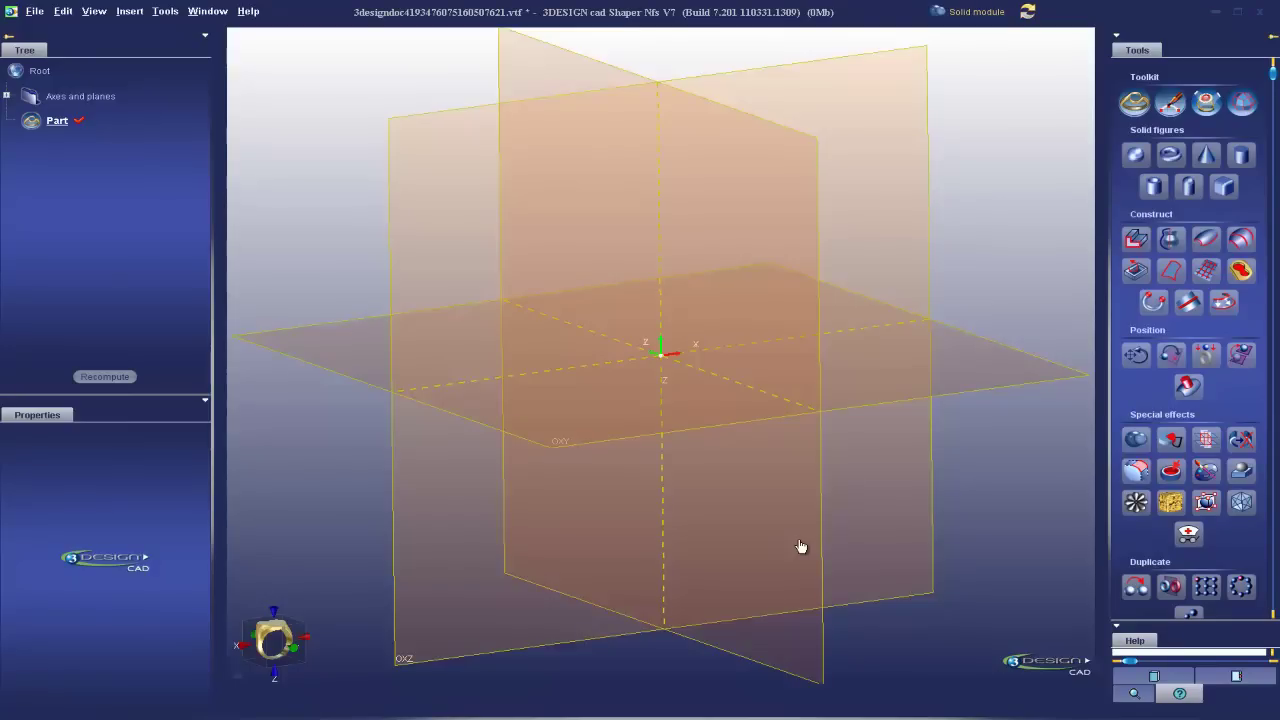
scroll(797, 546, down, 1)
middle_drag(917, 420, 893, 430)
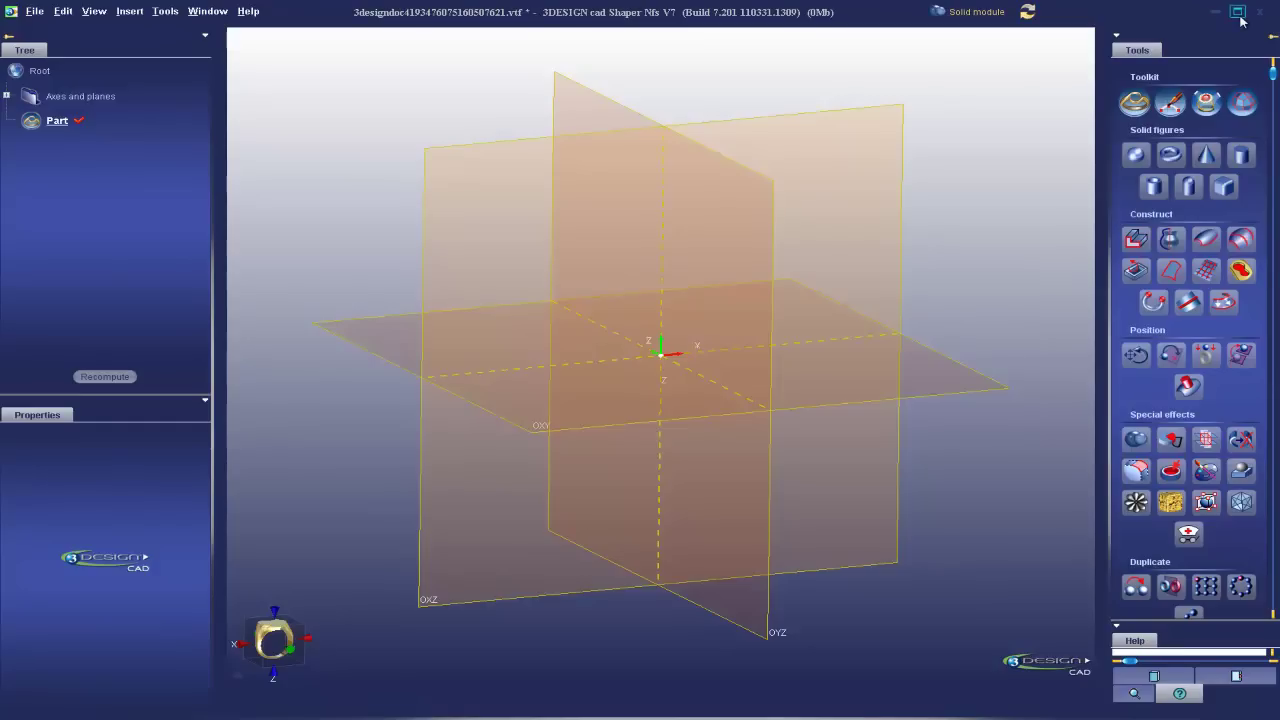
click(906, 106)
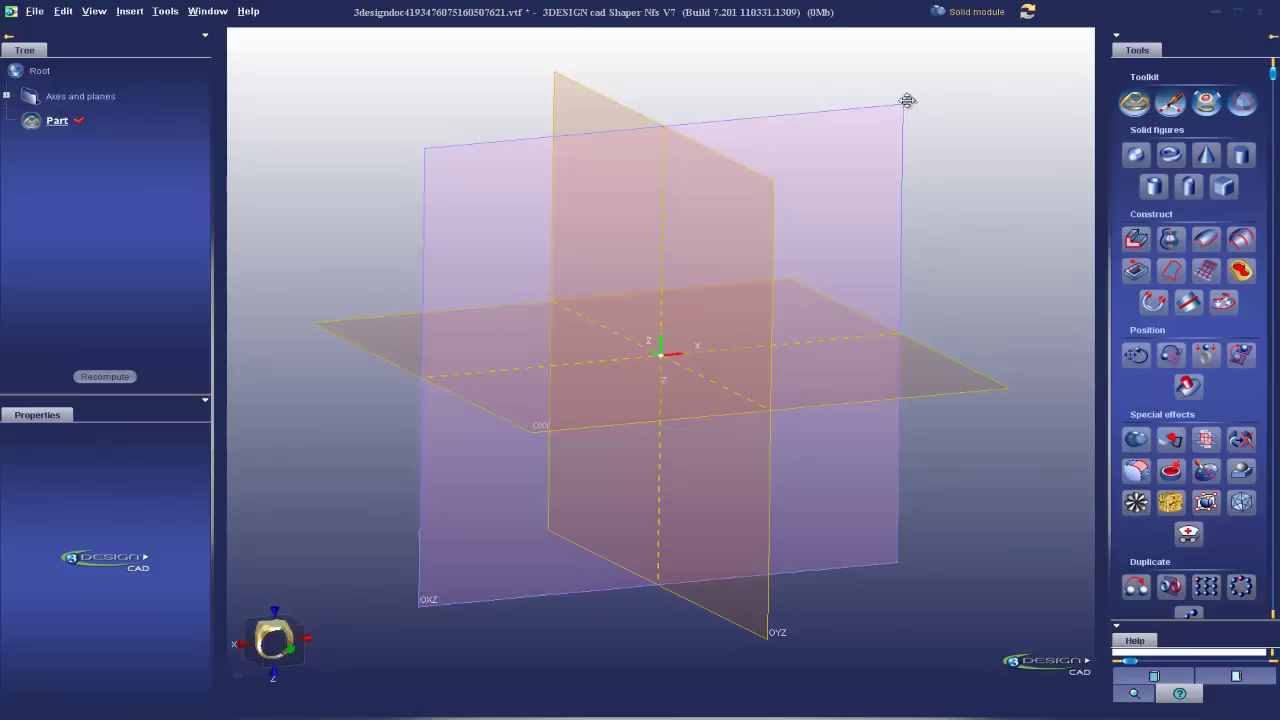
click(1170, 103)
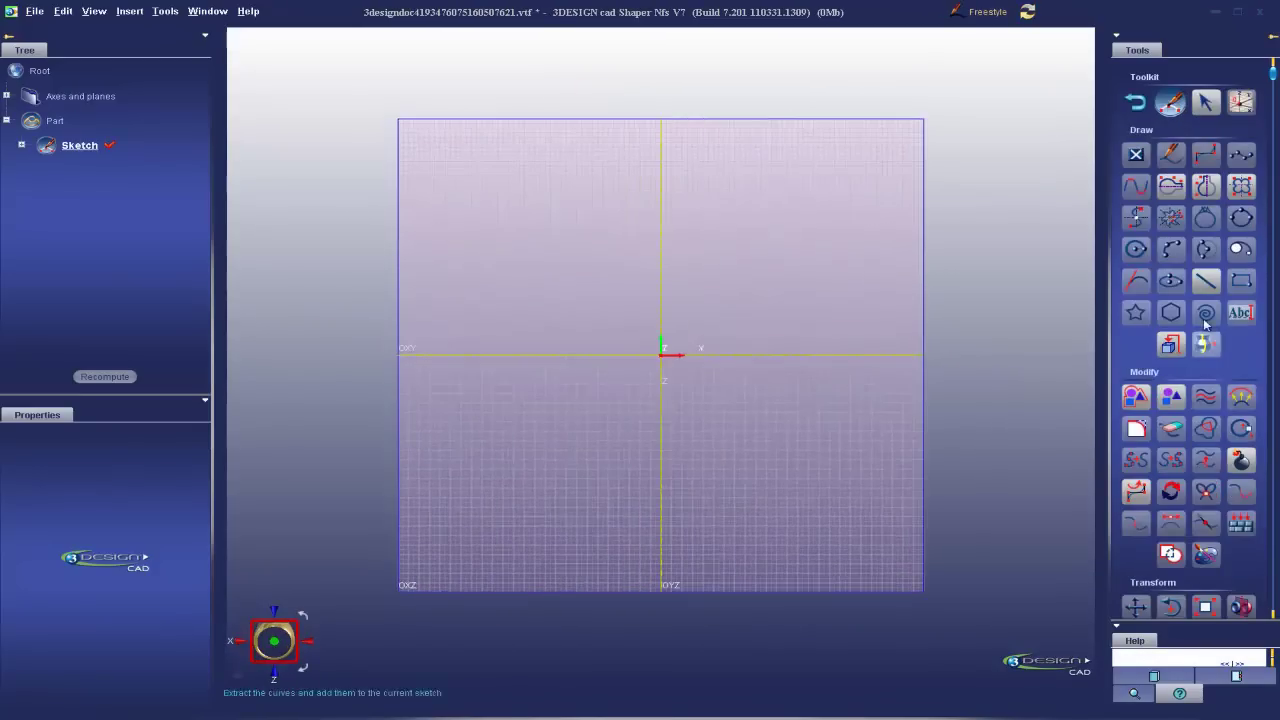
click(1206, 220)
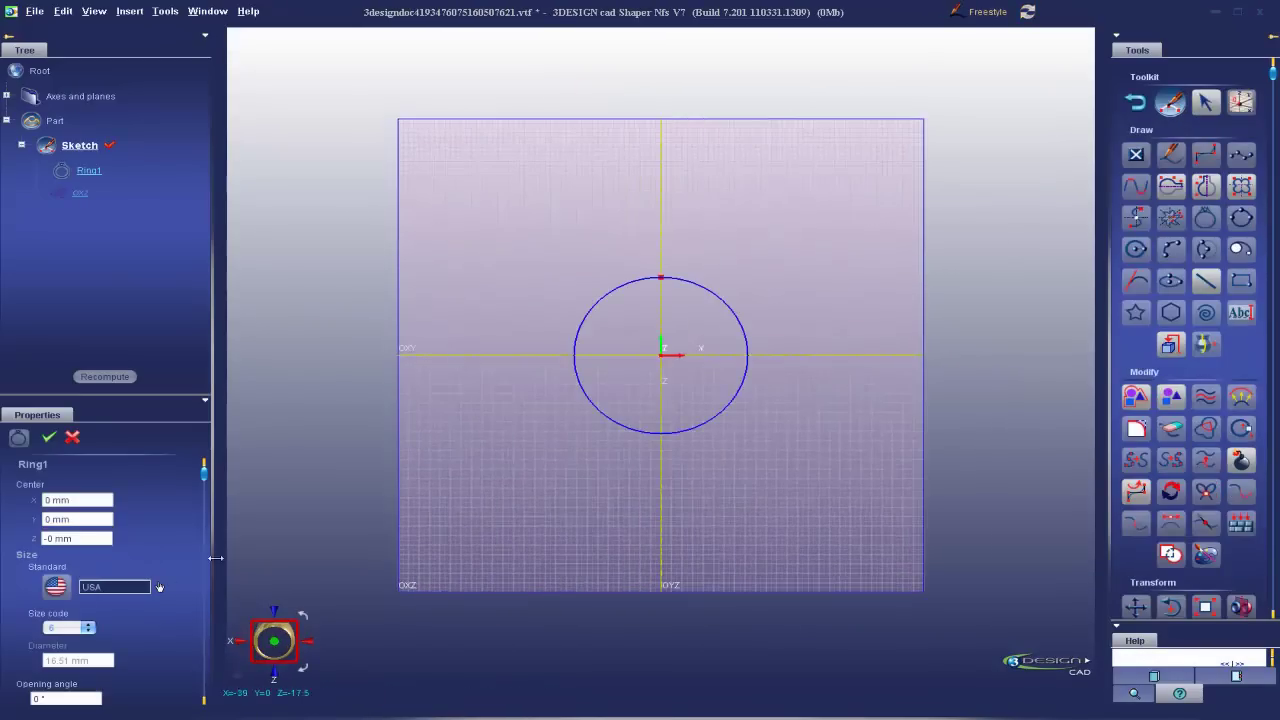
click(48, 438)
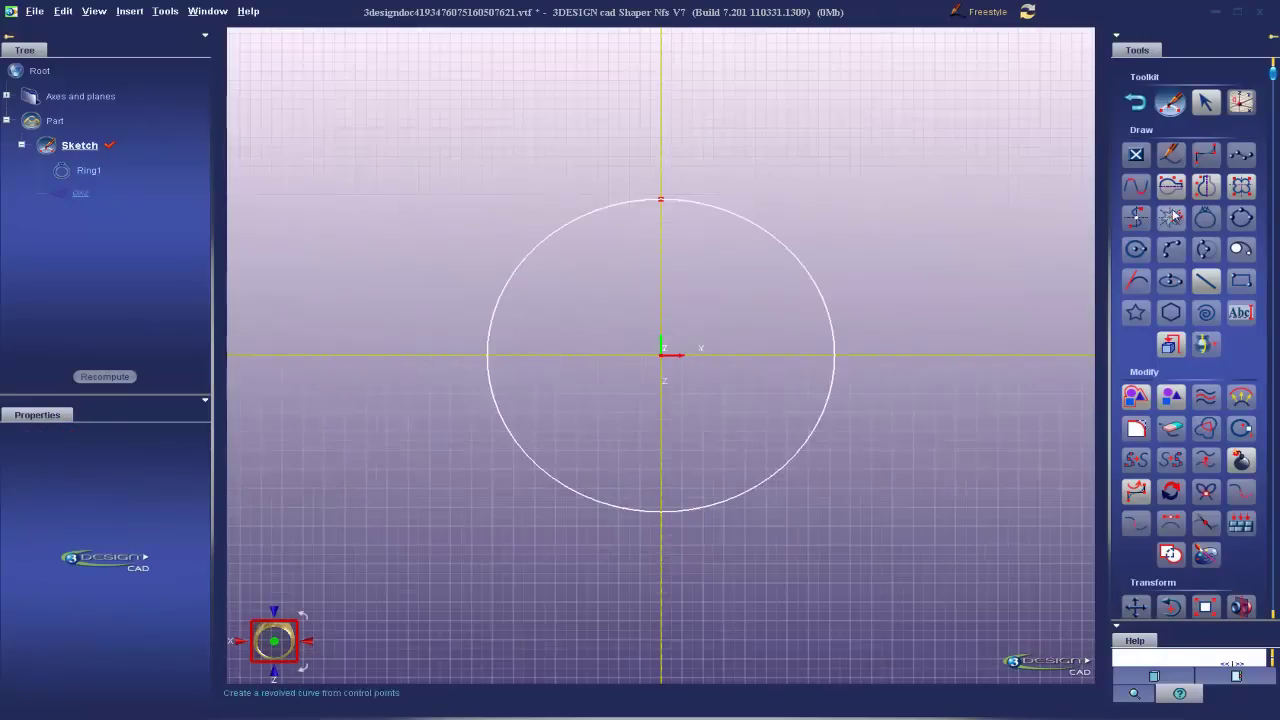
Draw a rectangle 4 mm wide and 2 mm high, centred on the origin inside the ring curve
click(1241, 281)
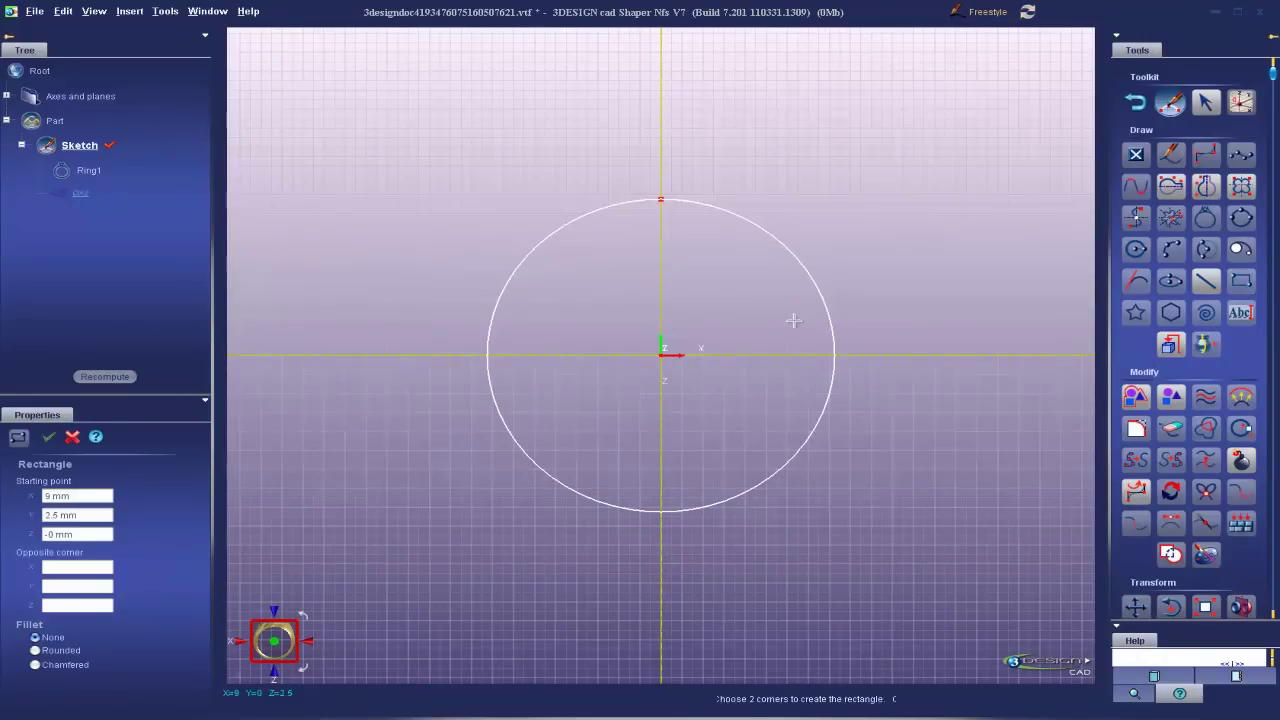
click(618, 337)
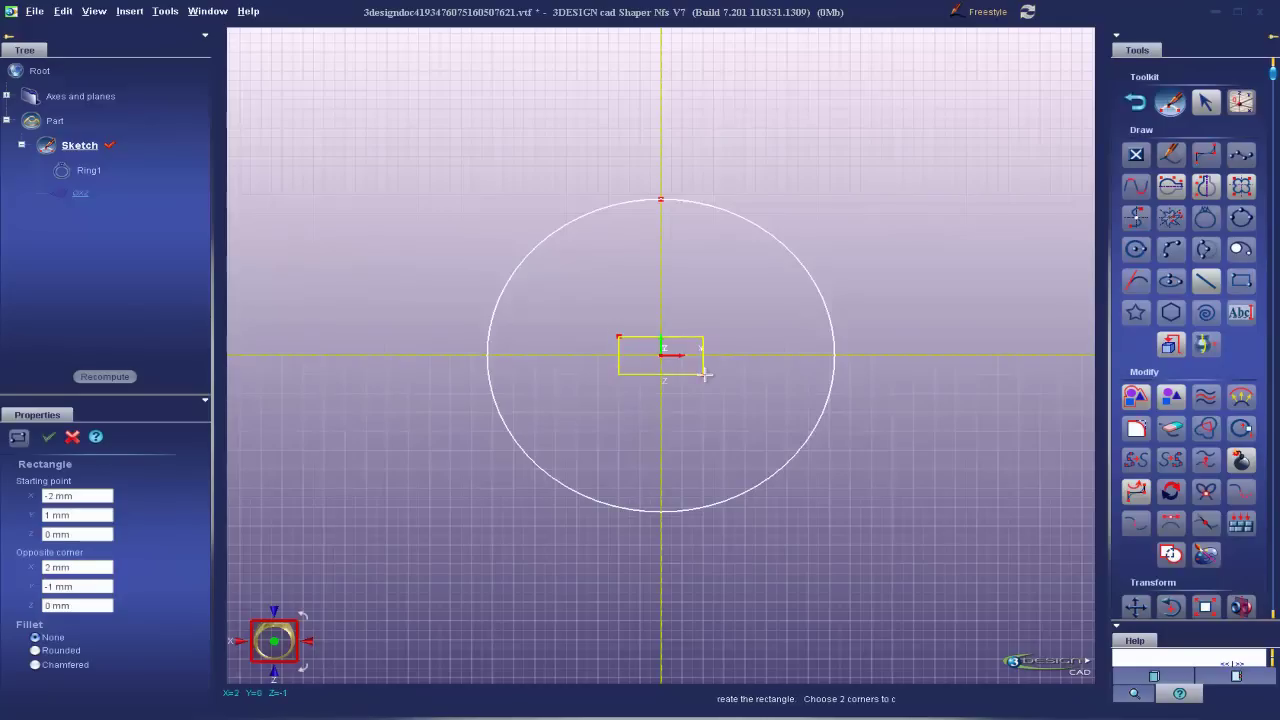
click(703, 374)
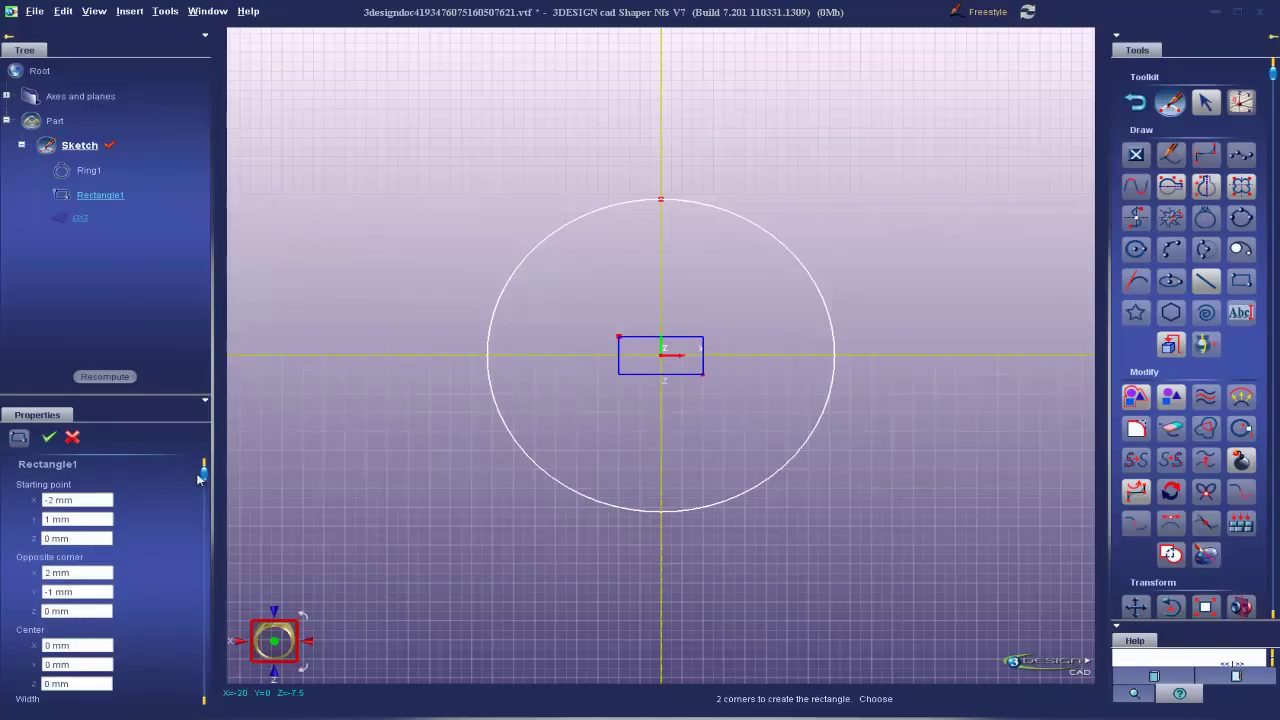
drag(203, 472, 197, 663)
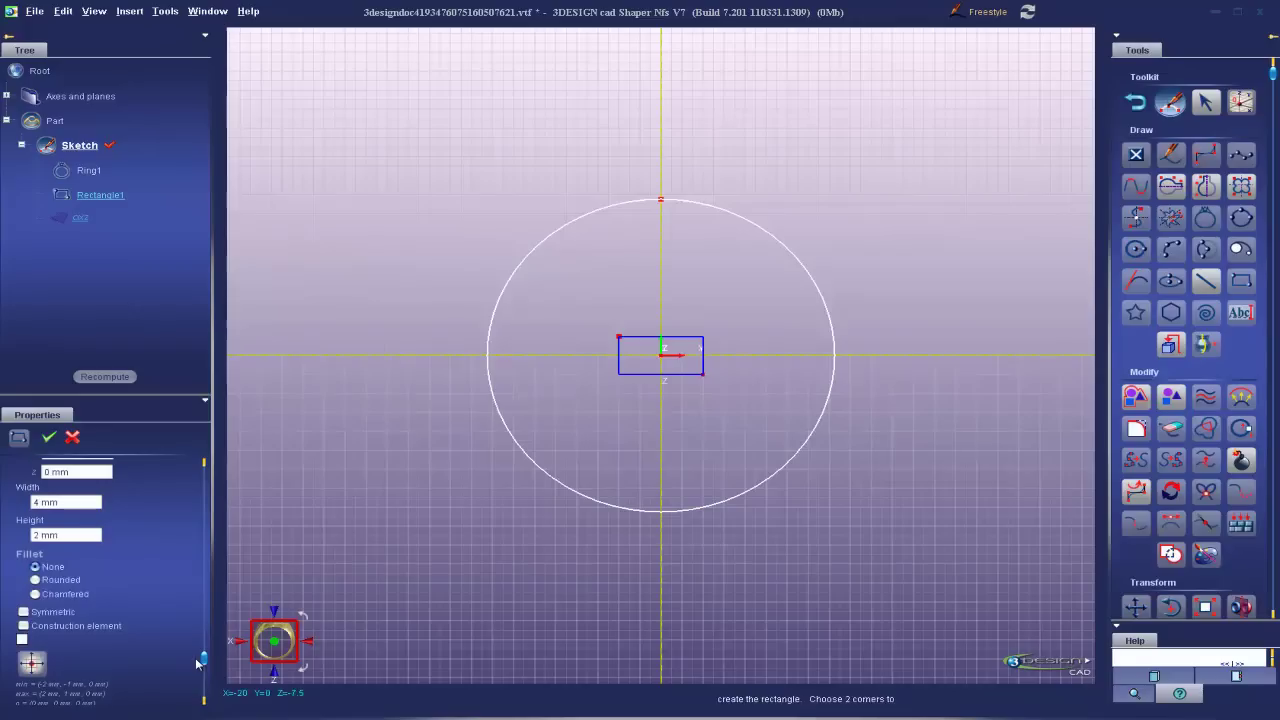
click(51, 440)
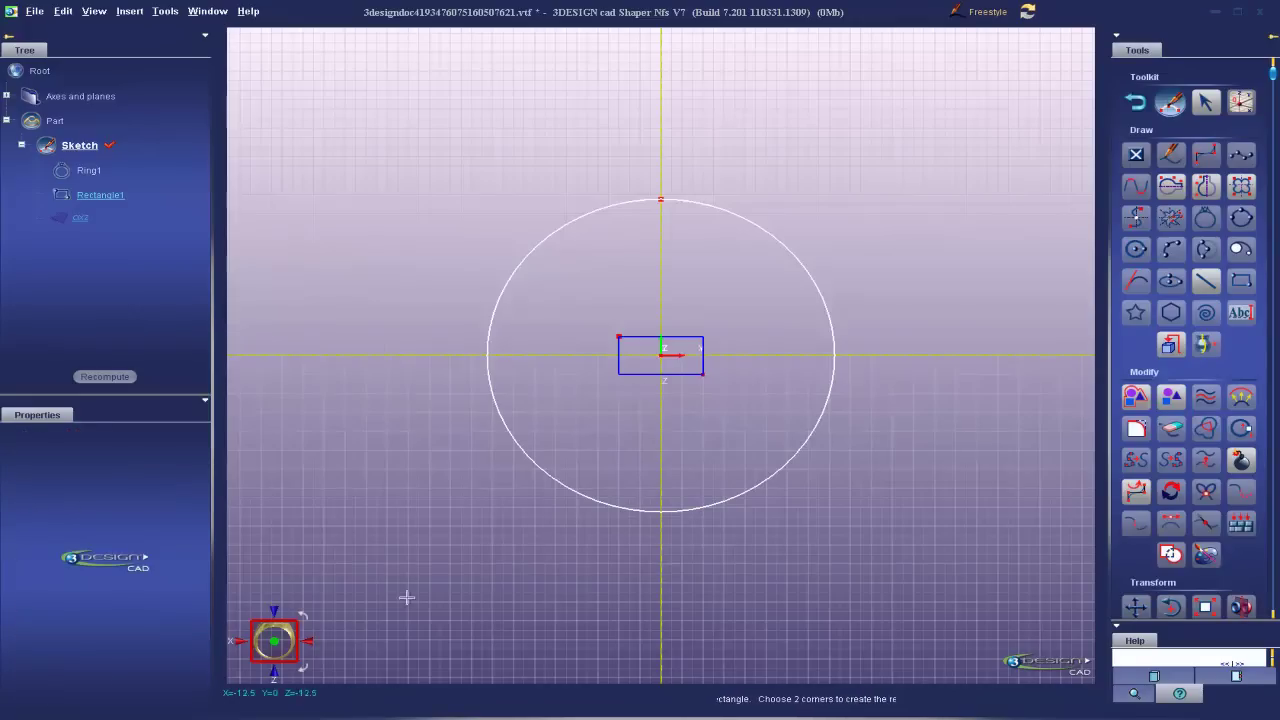
click(469, 443)
click(47, 437)
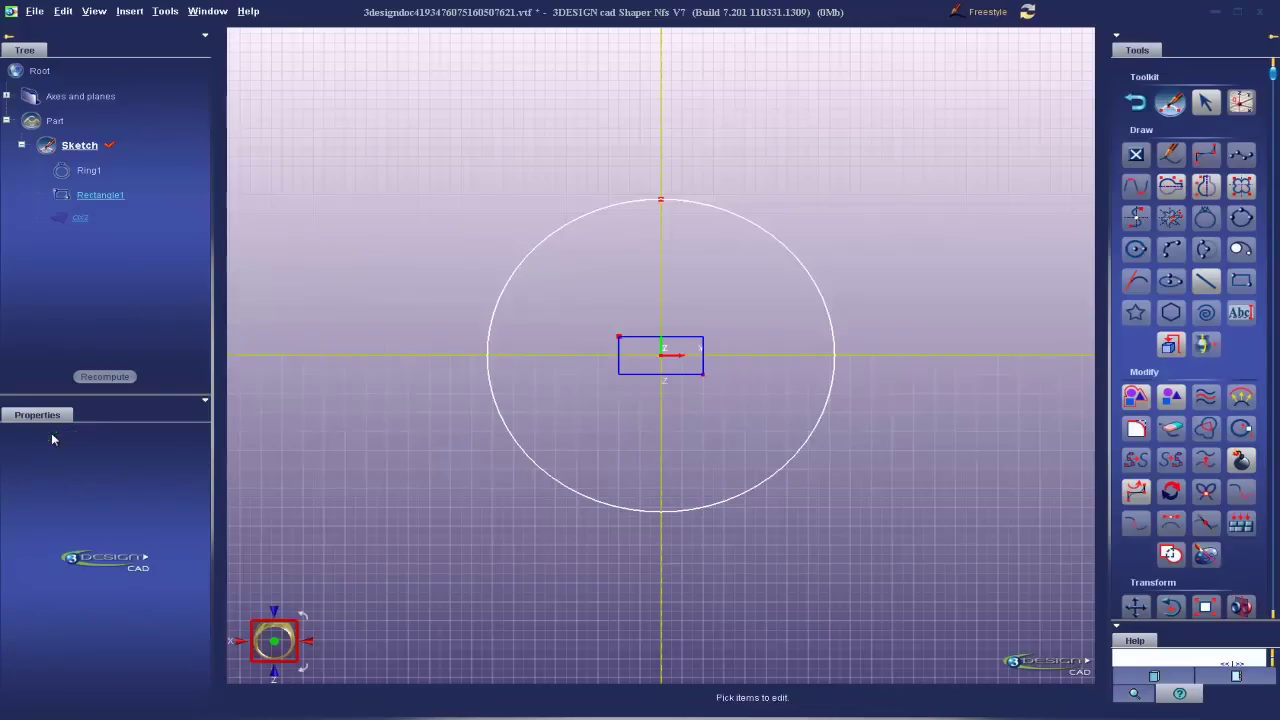
Draw an open, wavy NURBS curve with eight control points, arching over the ring curve from one side of the plane to the other
scroll(749, 382, down, 3)
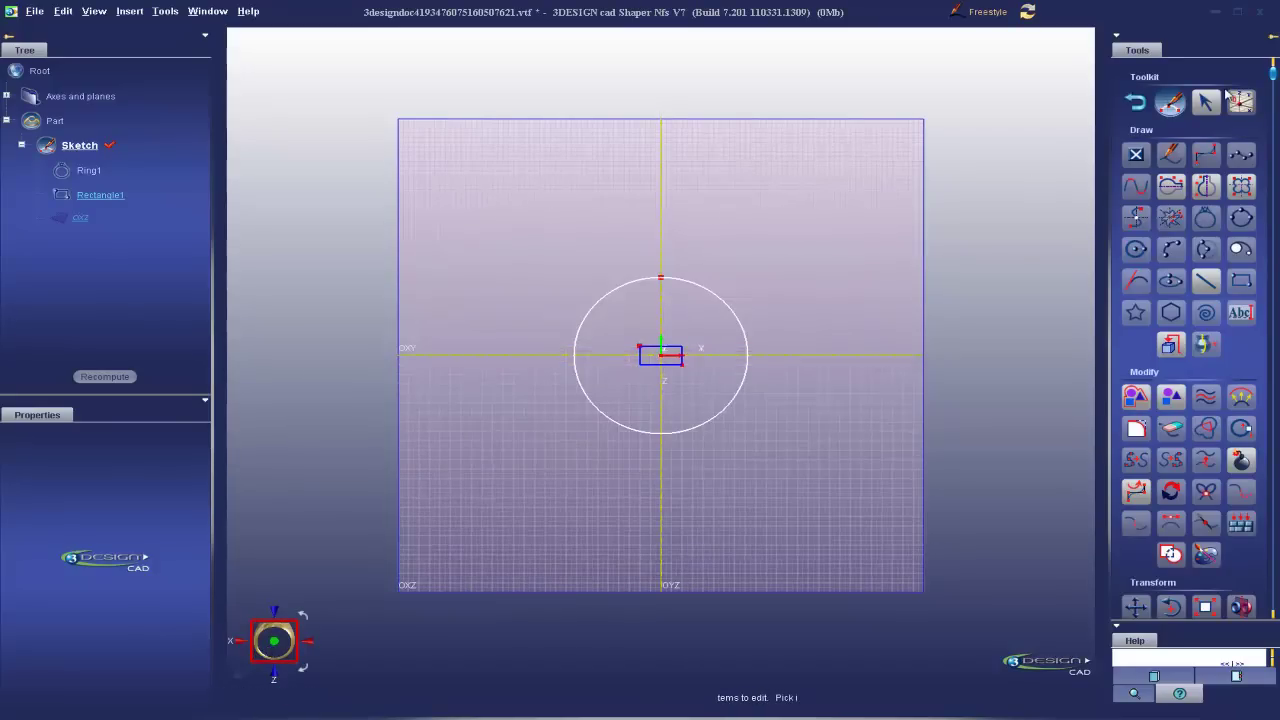
click(1206, 156)
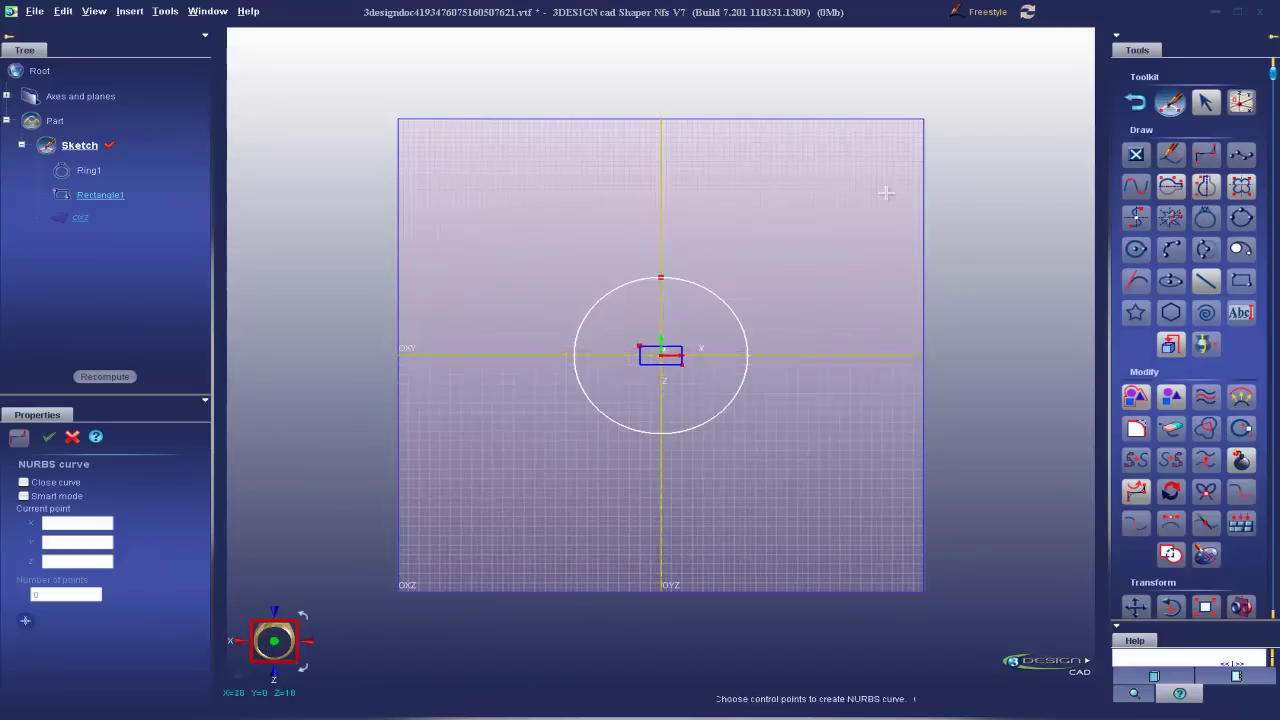
click(418, 346)
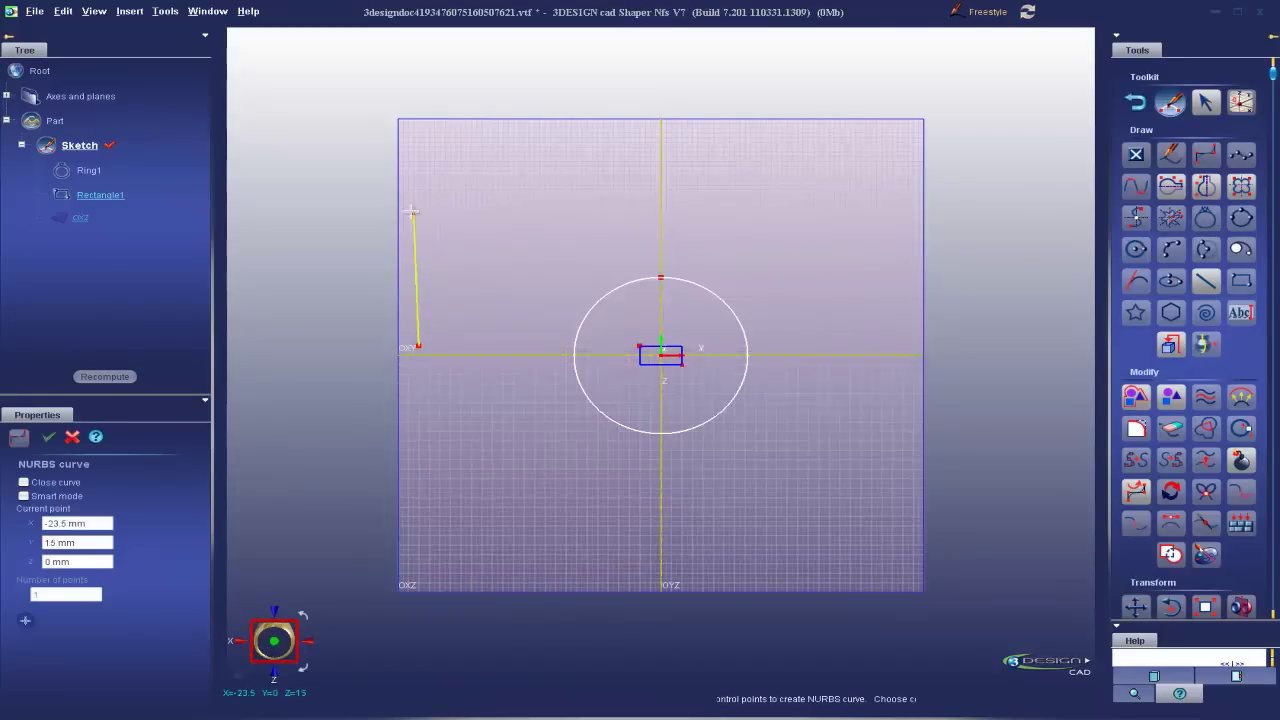
click(439, 166)
click(488, 323)
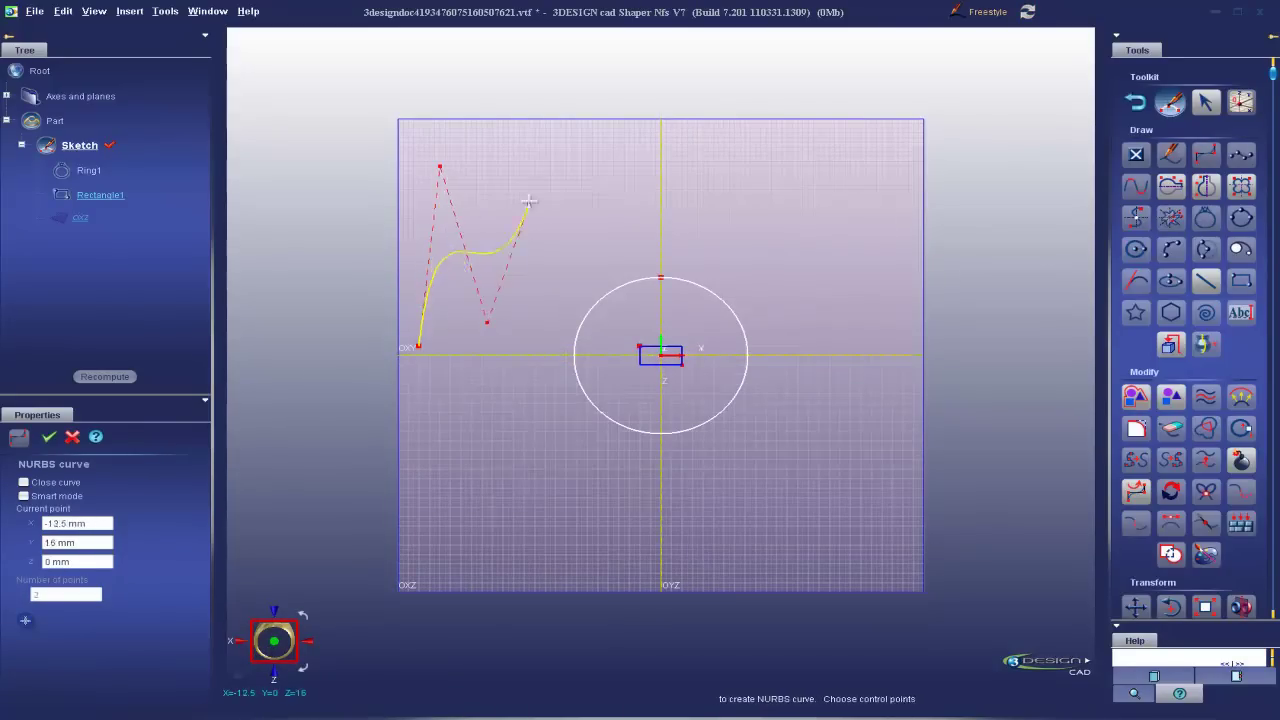
click(571, 256)
click(671, 176)
click(729, 284)
click(855, 200)
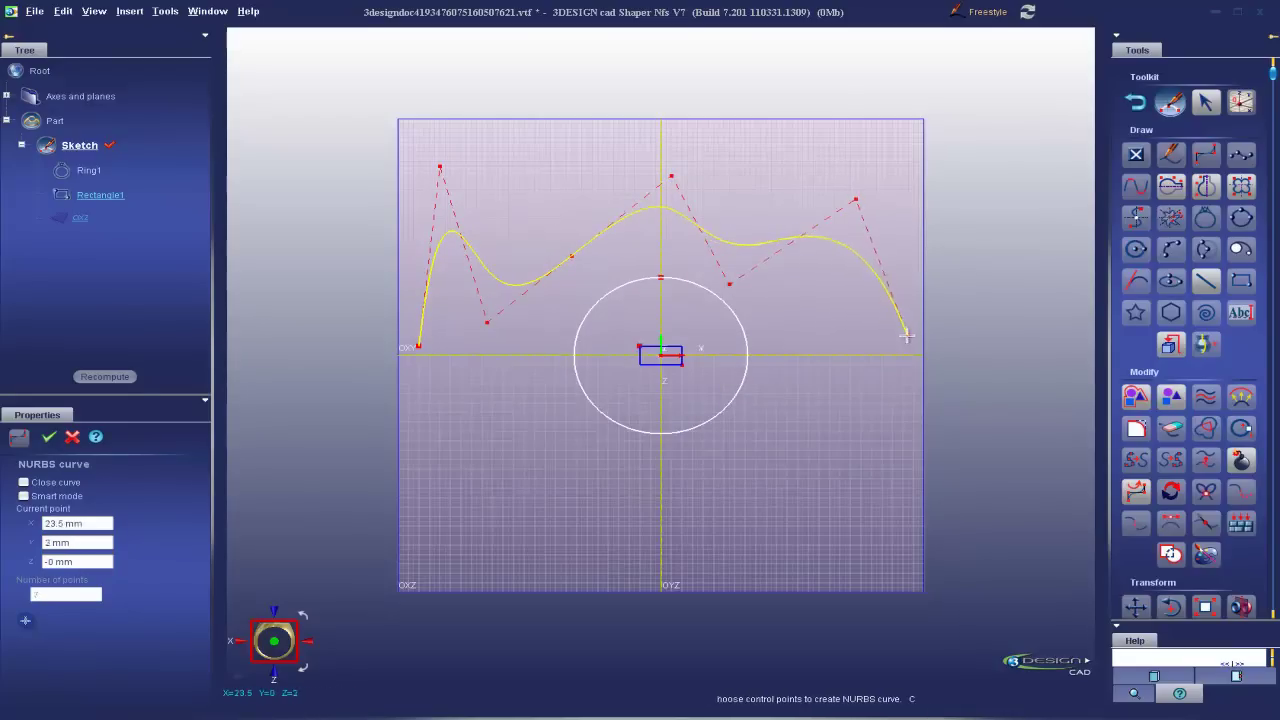
click(887, 350)
click(49, 437)
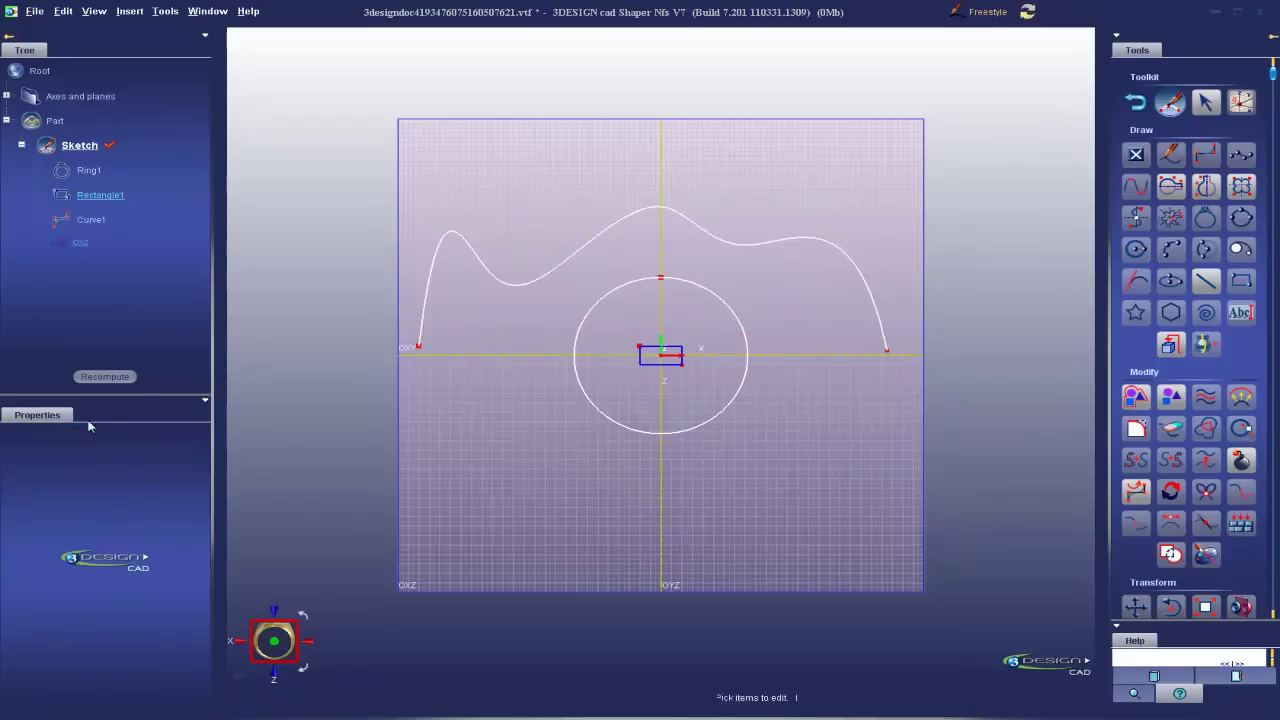
Hide the wavy curve and leave the sketch
right_click(754, 247)
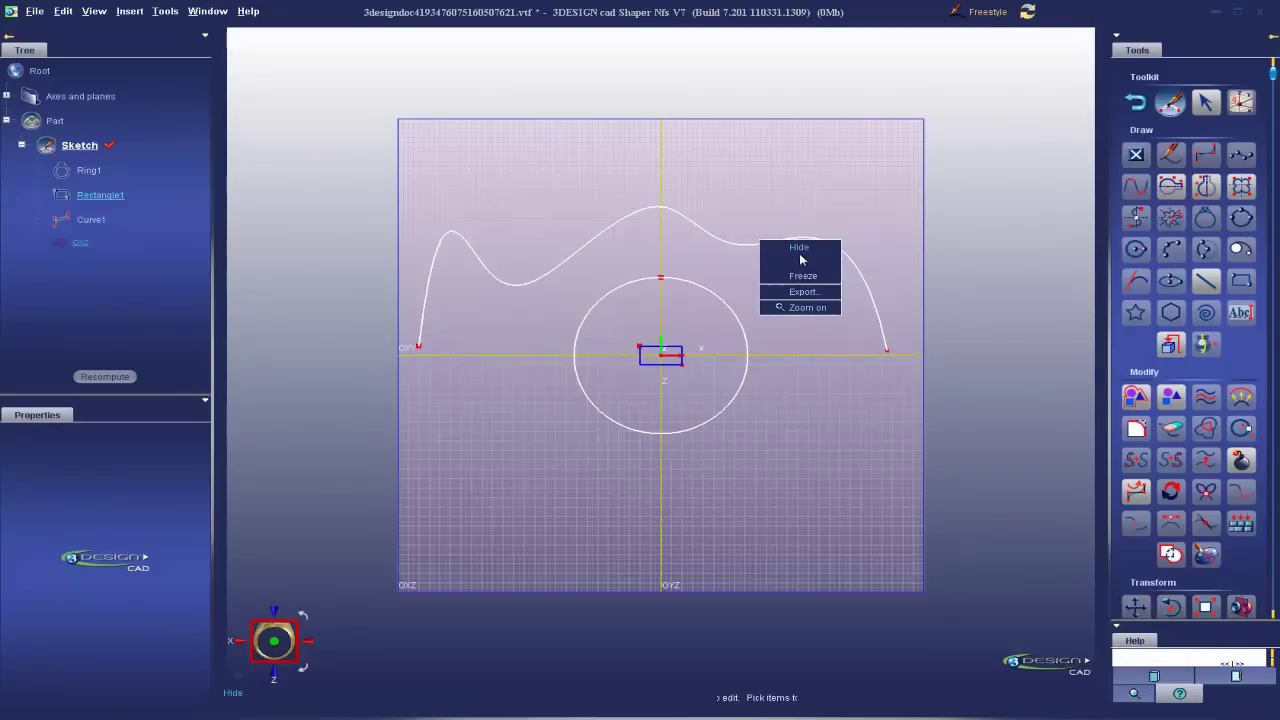
click(803, 253)
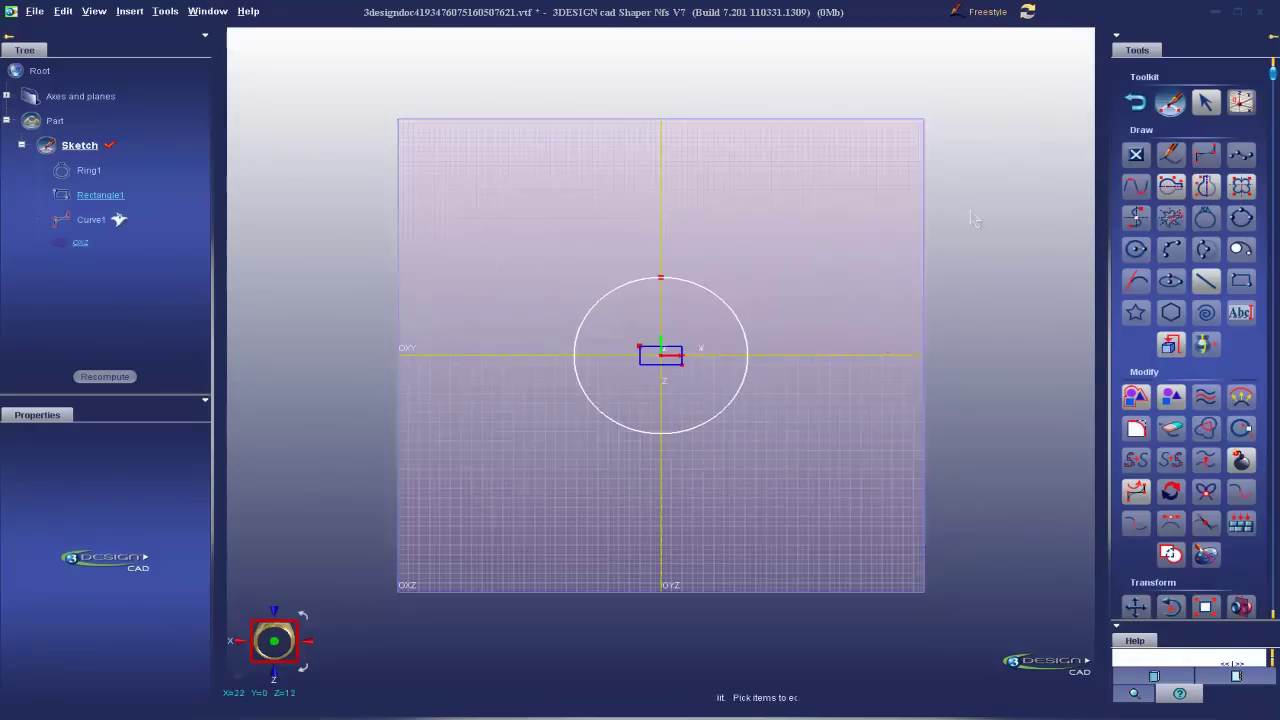
click(1138, 101)
Start a Sweep in 18K yellow gold with capped ends, using the ring curve as path and the rectangle as section
mouse_move(234, 300)
middle_down()
mouse_move(451, 314)
mouse_move(758, 449)
mouse_move(797, 411)
mouse_move(786, 248)
middle_up()
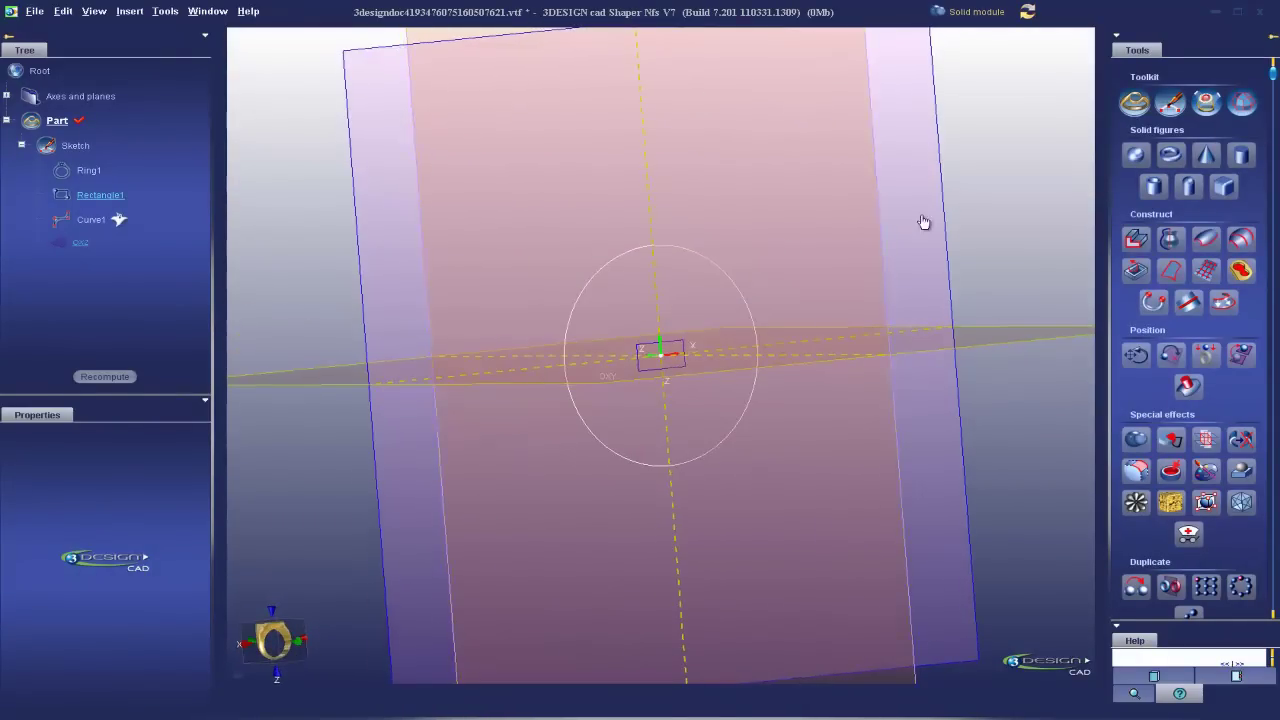
middle_drag(949, 271, 857, 360)
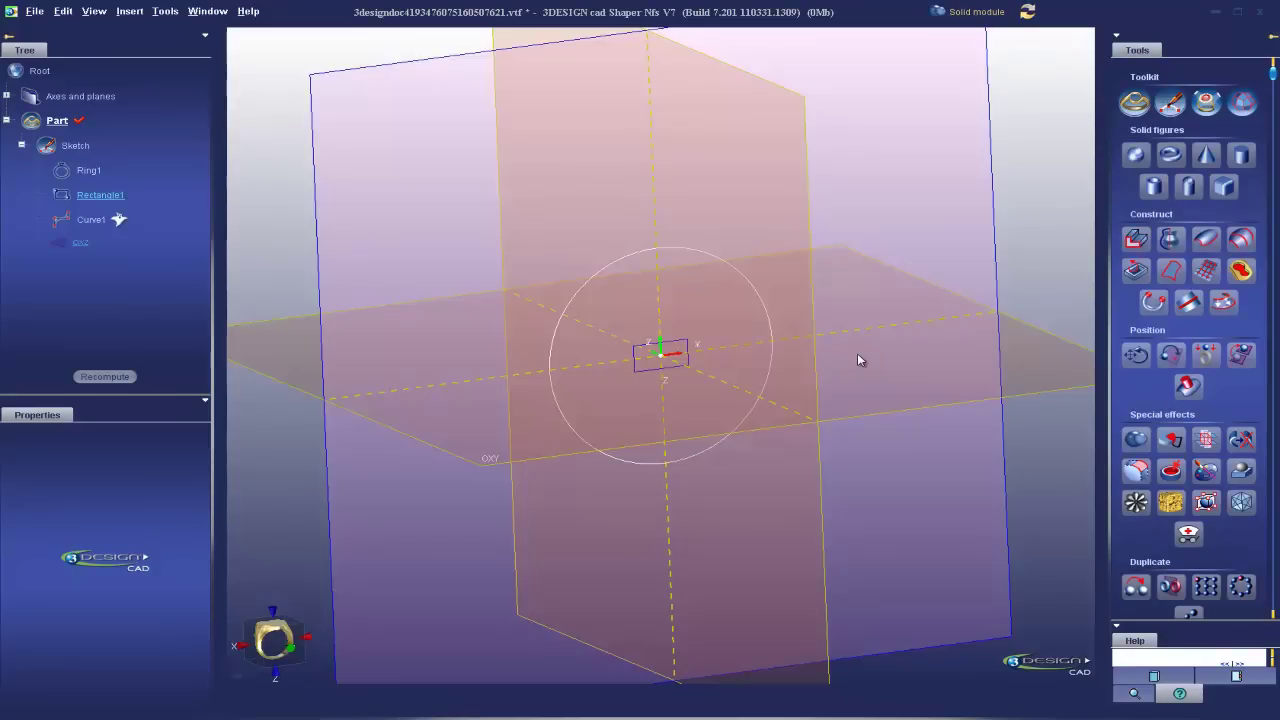
middle_drag(657, 466, 636, 447)
scroll(678, 454, up, 5)
click(634, 337)
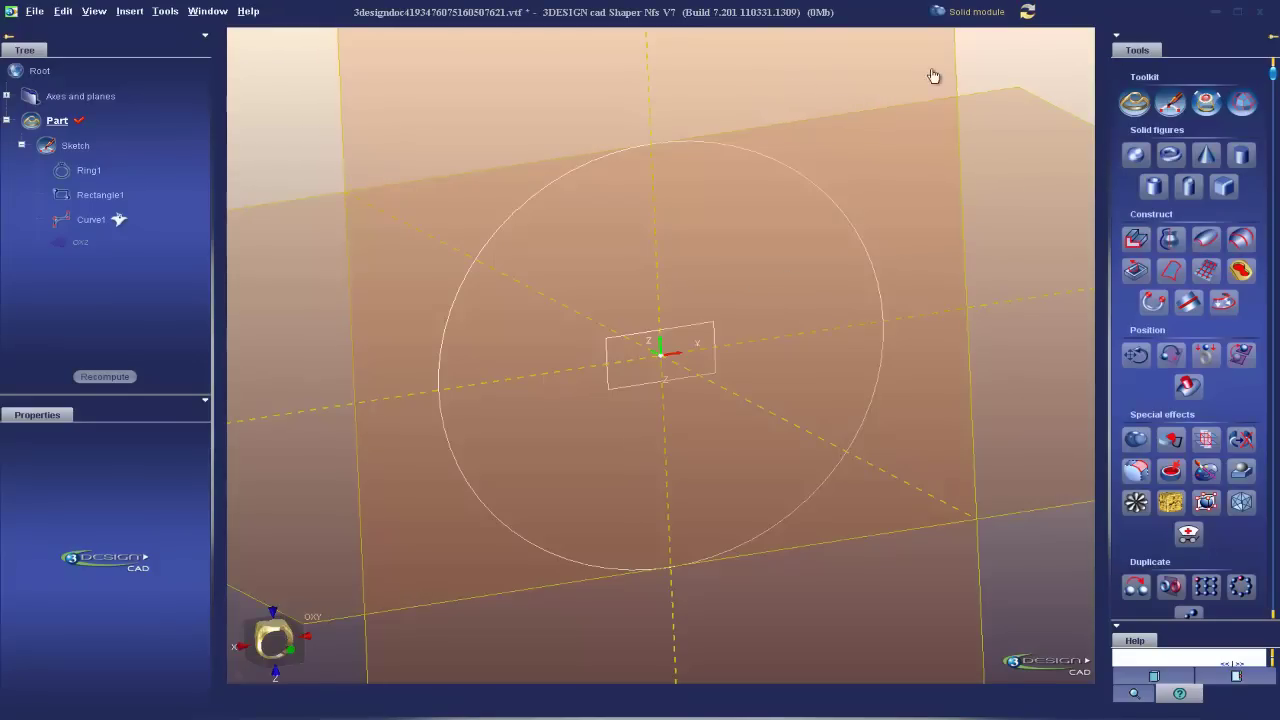
click(596, 158)
drag(590, 187, 617, 199)
click(593, 176)
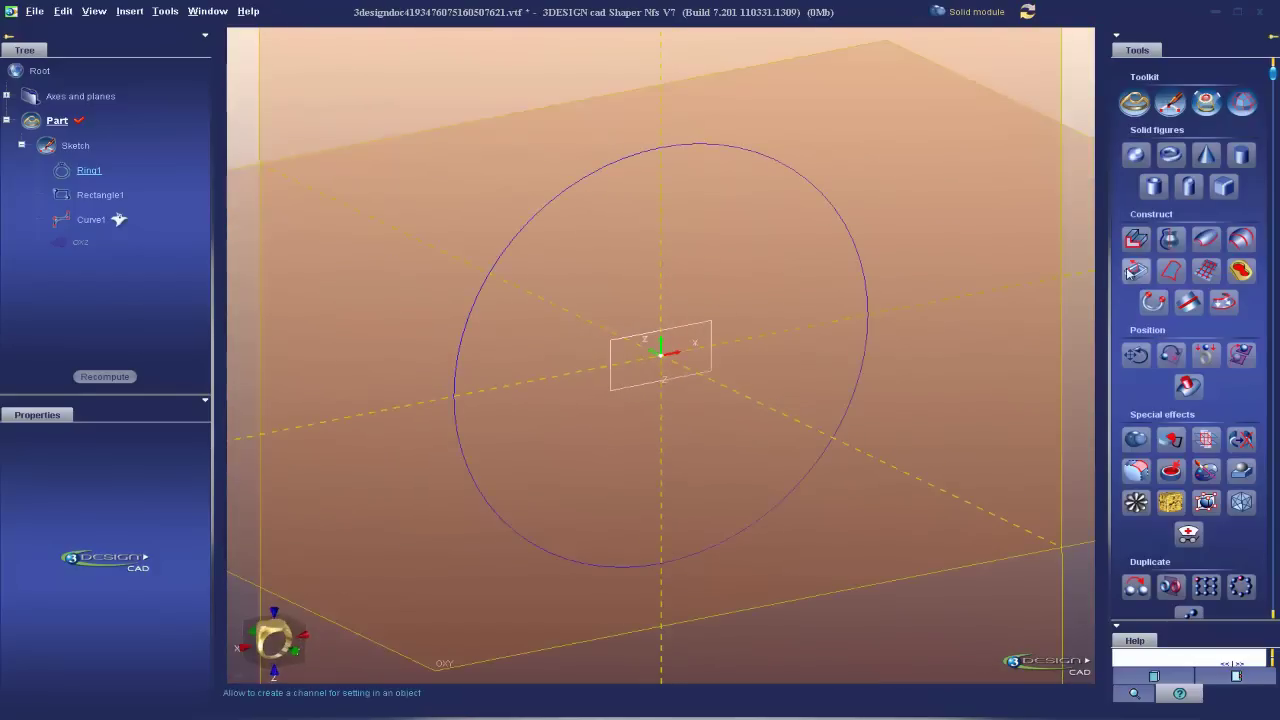
click(1205, 240)
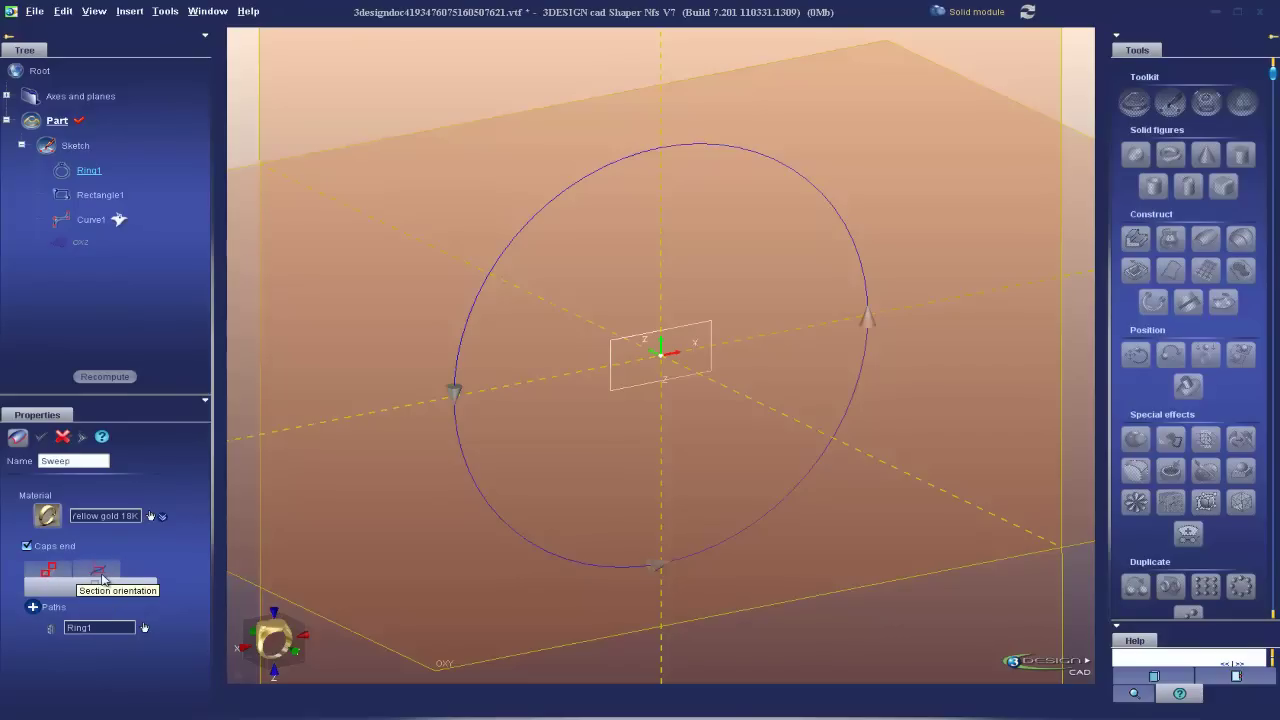
click(62, 572)
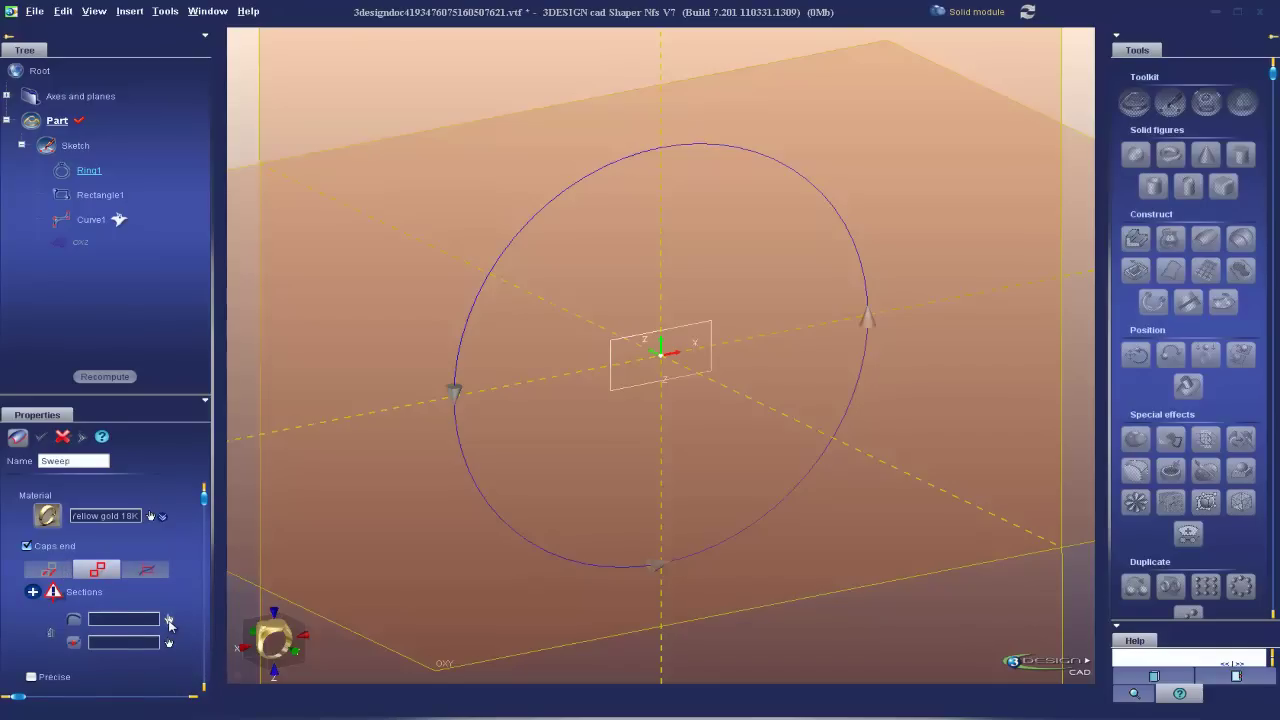
click(612, 387)
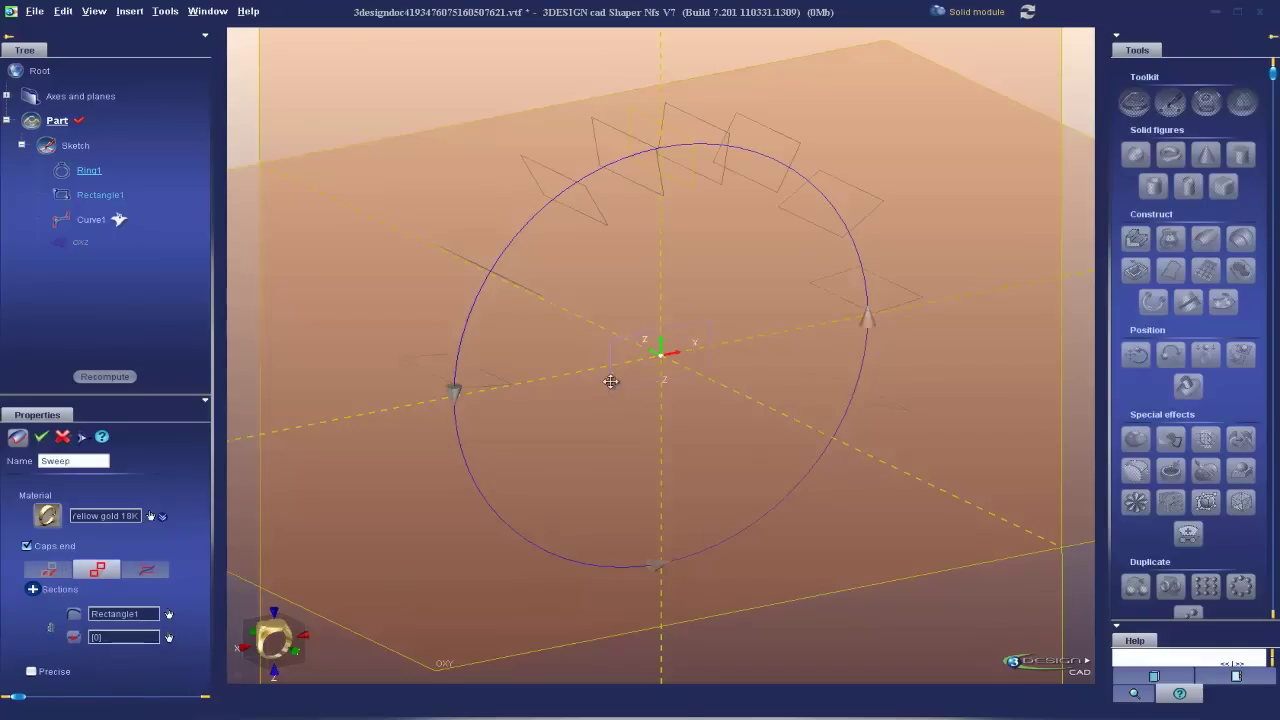
Hide the axes and planes to leave only the sweep's path and section previews in view
middle_drag(752, 436, 697, 397)
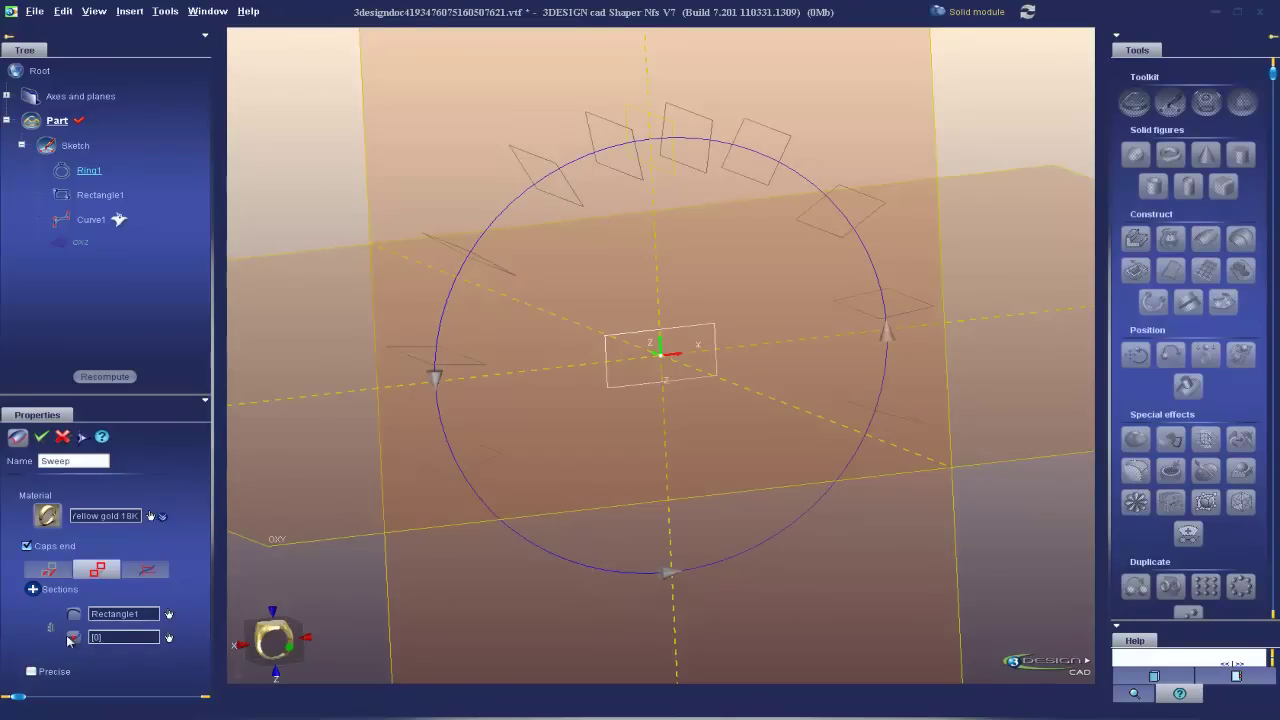
middle_drag(567, 347, 551, 558)
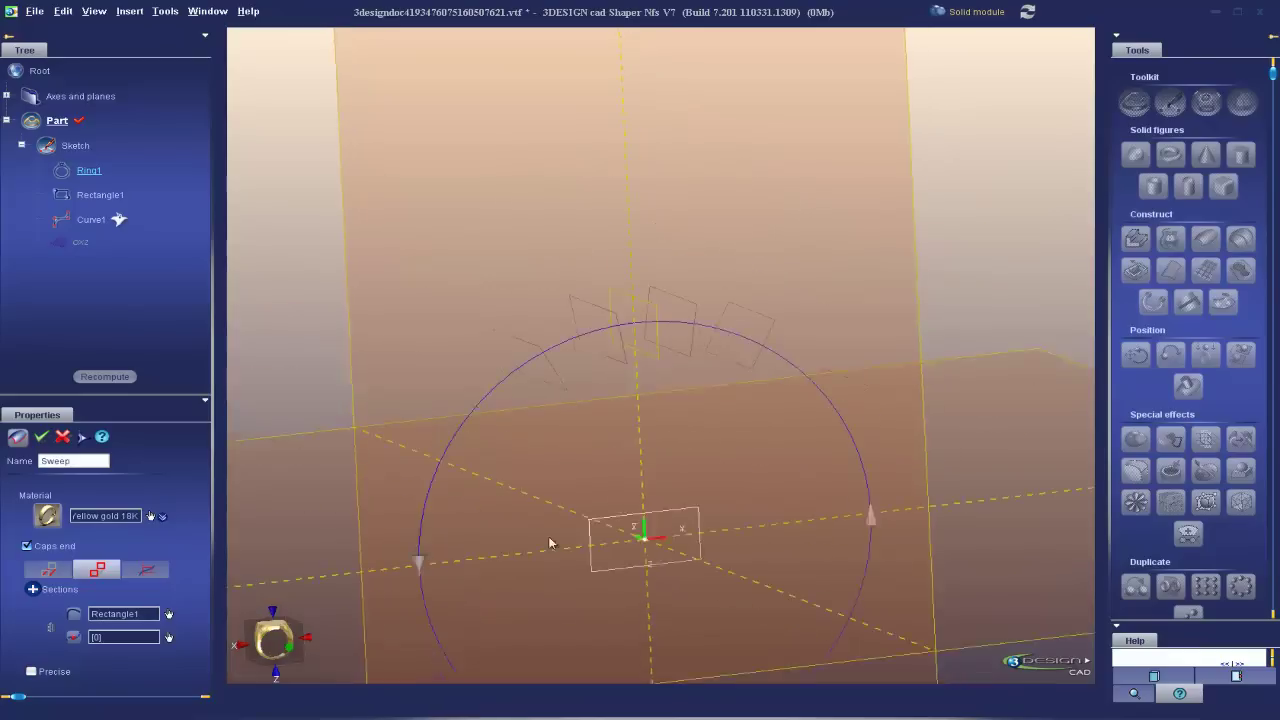
scroll(551, 559, up, 3)
right_click(55, 96)
click(86, 131)
Move the rectangle section's position on the sweep path to point 6, on the lower-left stretch of the ring curve
scroll(672, 385, up, 3)
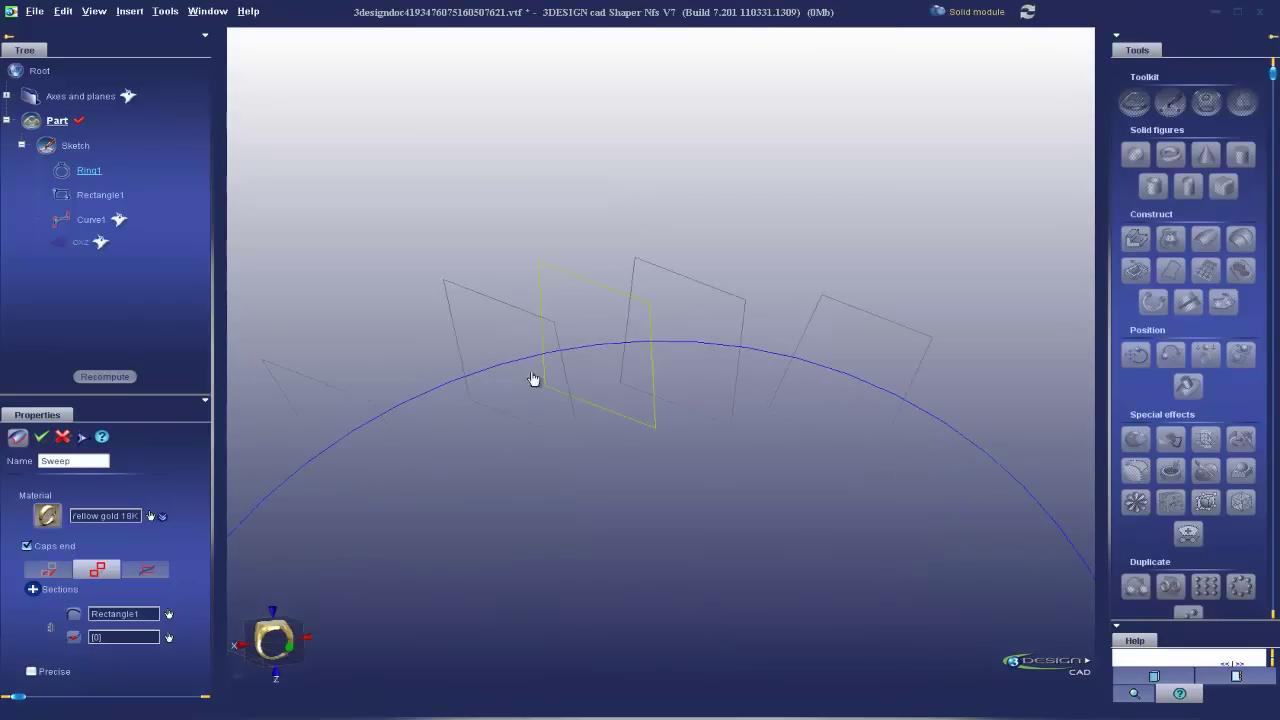
scroll(575, 430, down, 2)
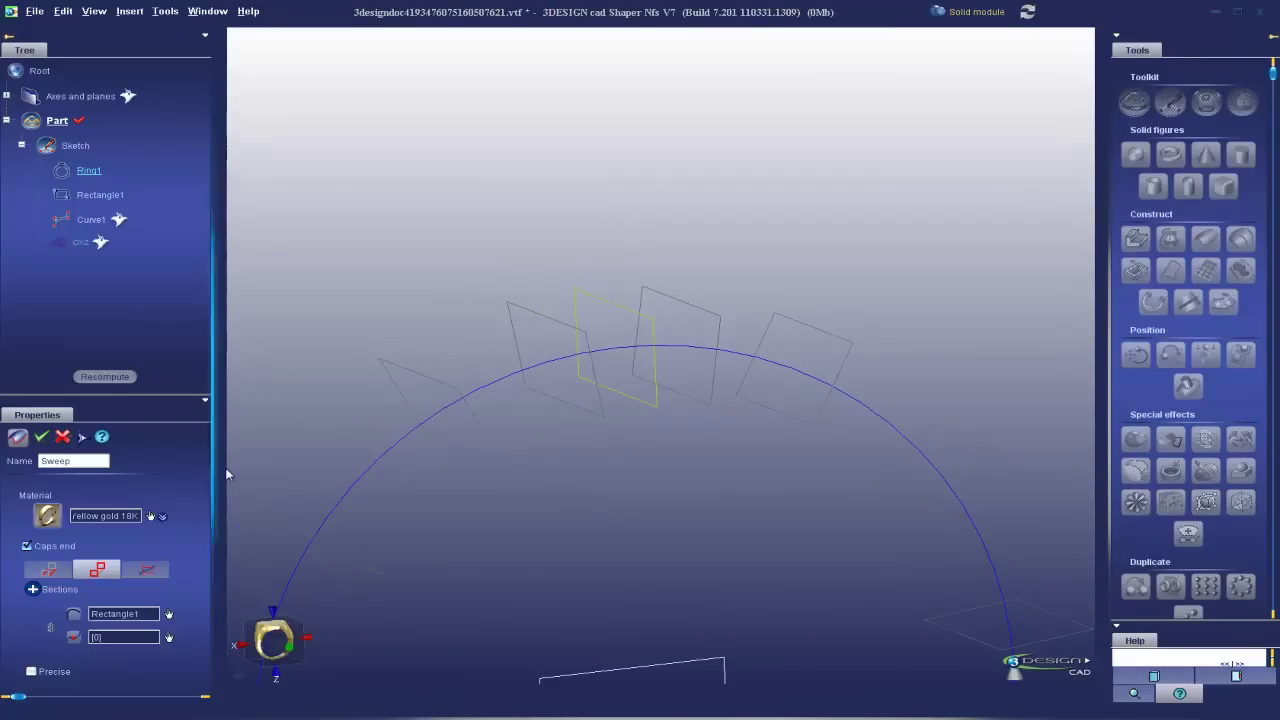
middle_drag(715, 520, 531, 536)
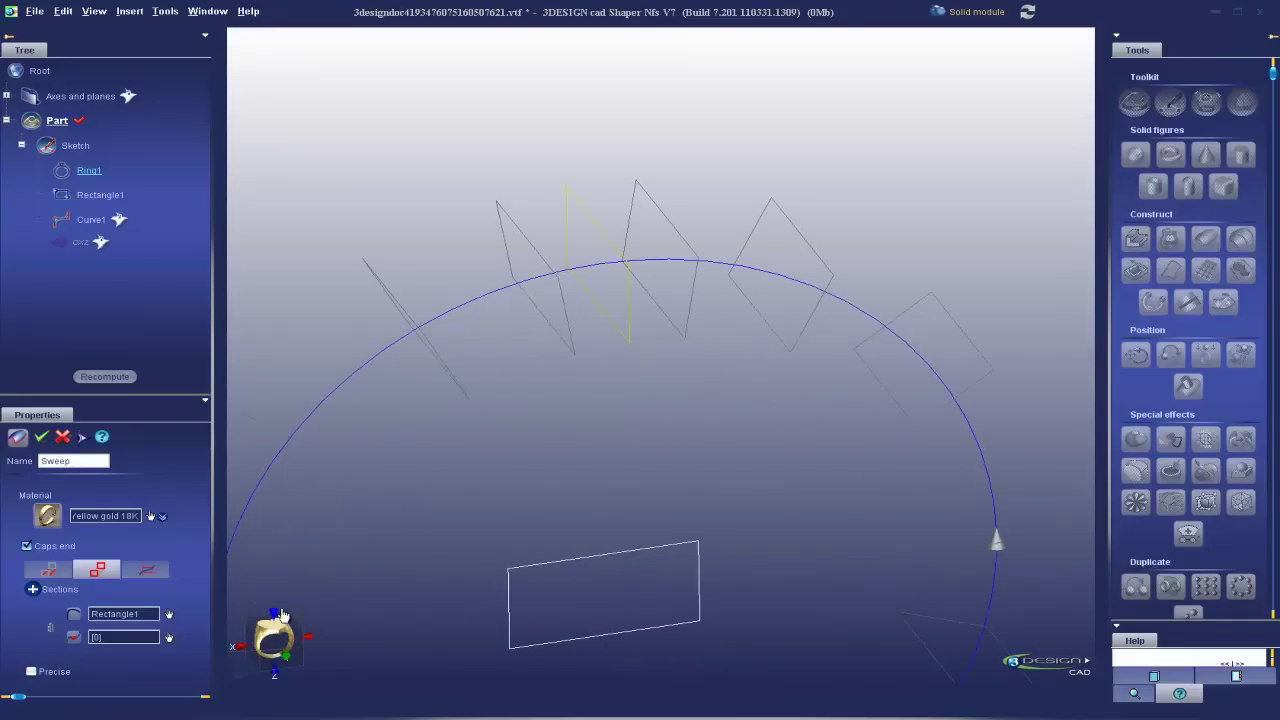
middle_drag(480, 616, 386, 634)
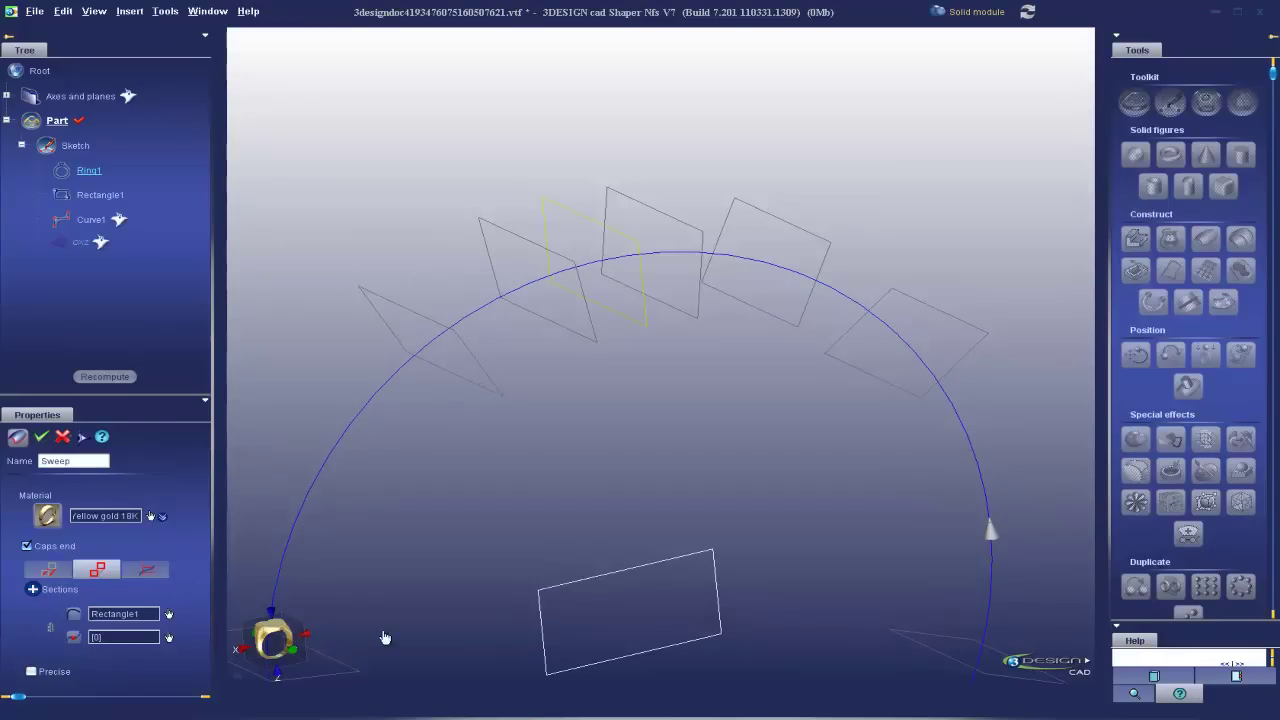
click(171, 638)
scroll(634, 460, down, 5)
click(589, 528)
middle_drag(583, 520, 731, 448)
scroll(731, 448, up, 4)
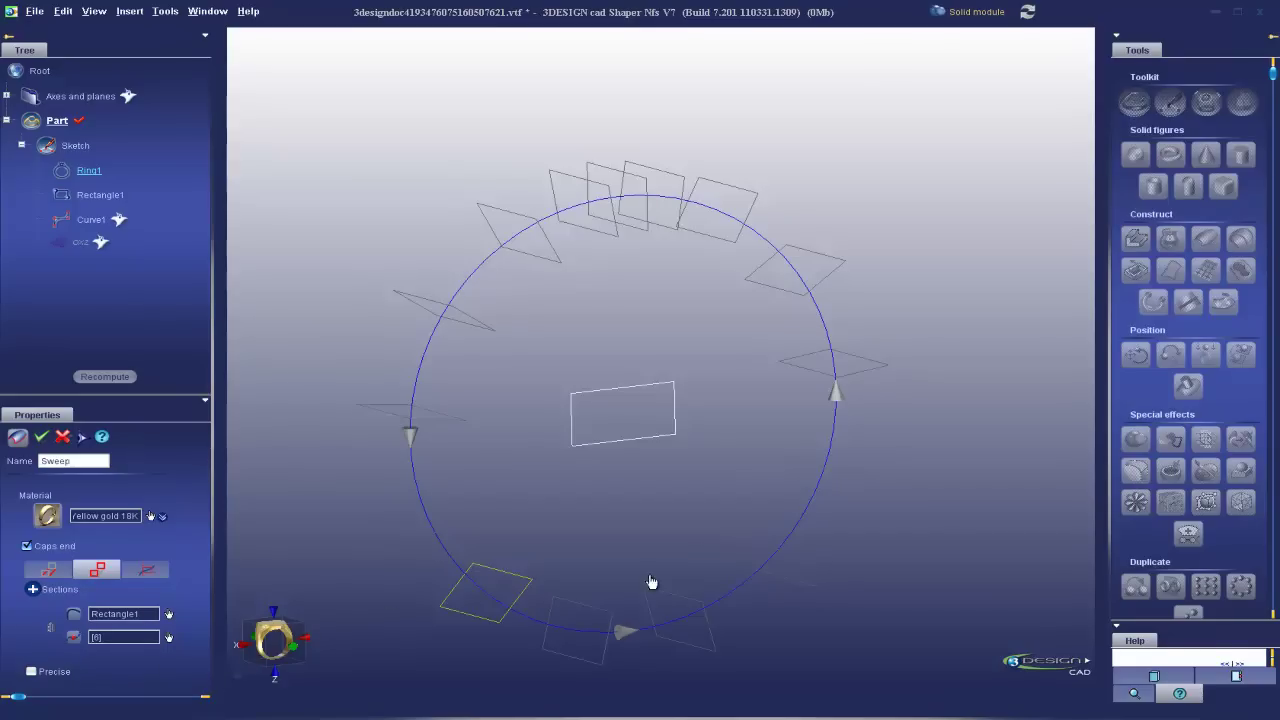
Move the rectangle section's position on the sweep path to point 0, at the top of the ring curve
click(171, 639)
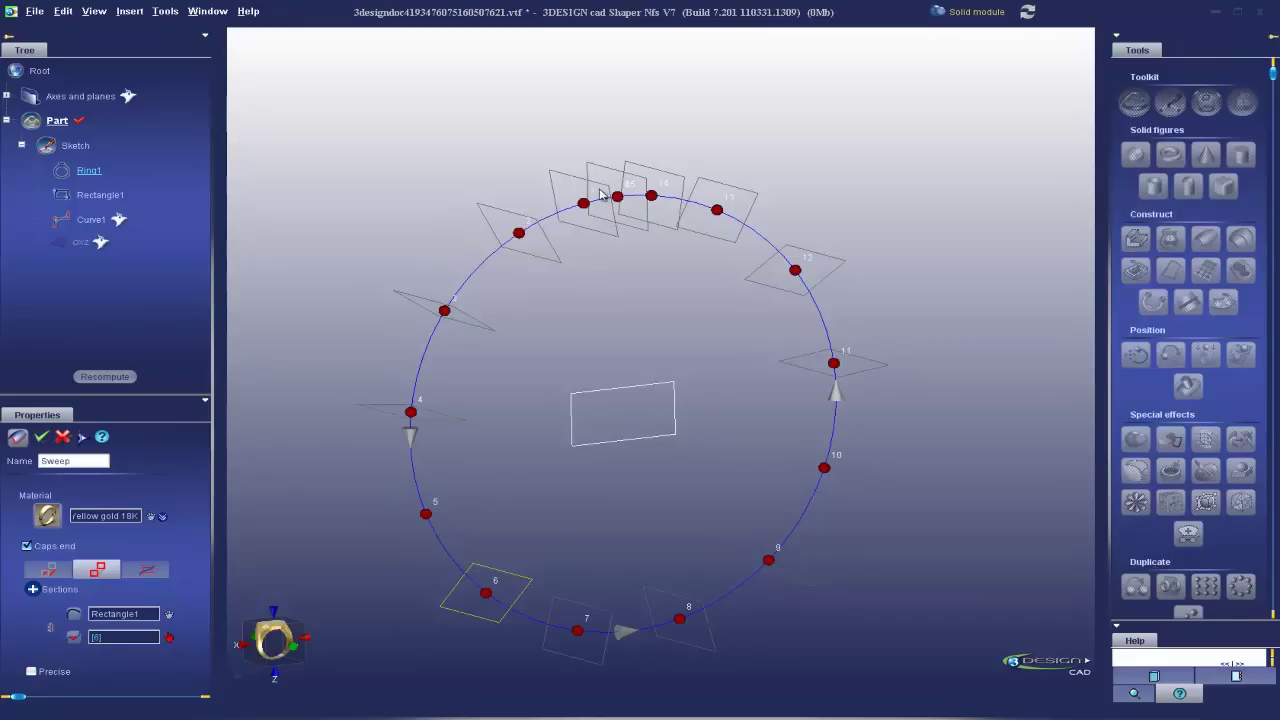
middle_drag(595, 211, 594, 302)
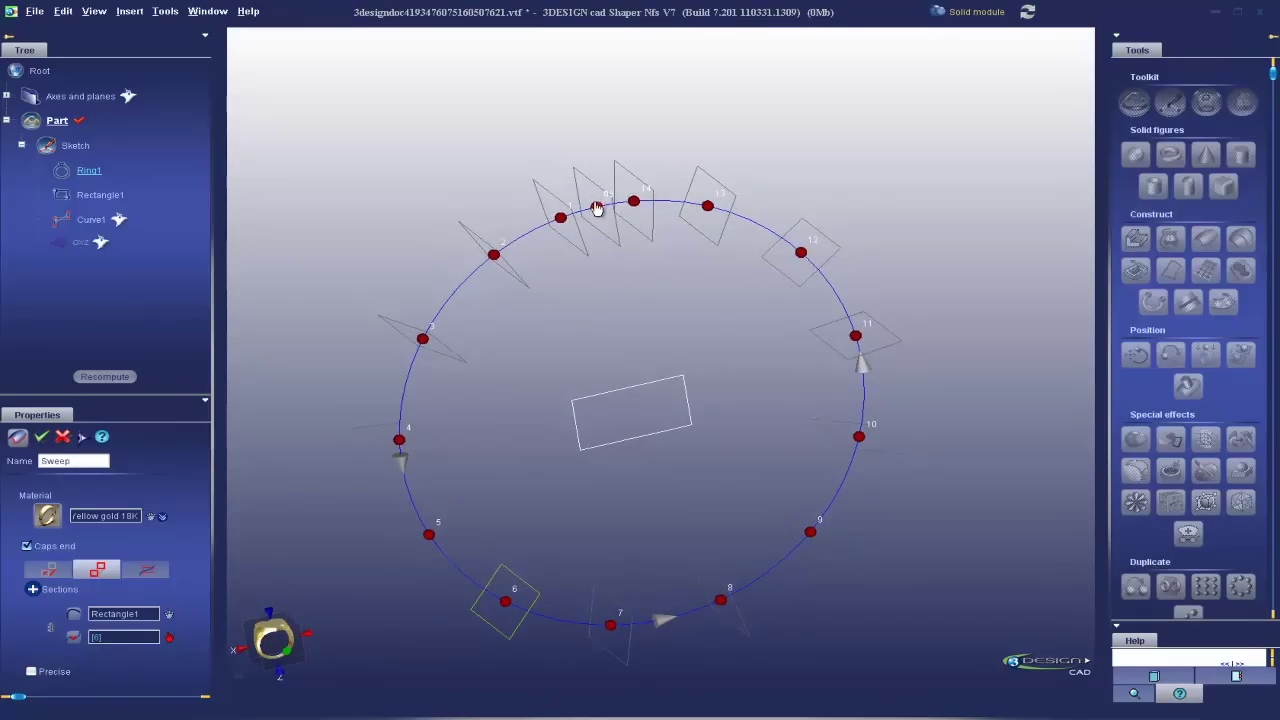
click(597, 207)
middle_drag(472, 519, 396, 498)
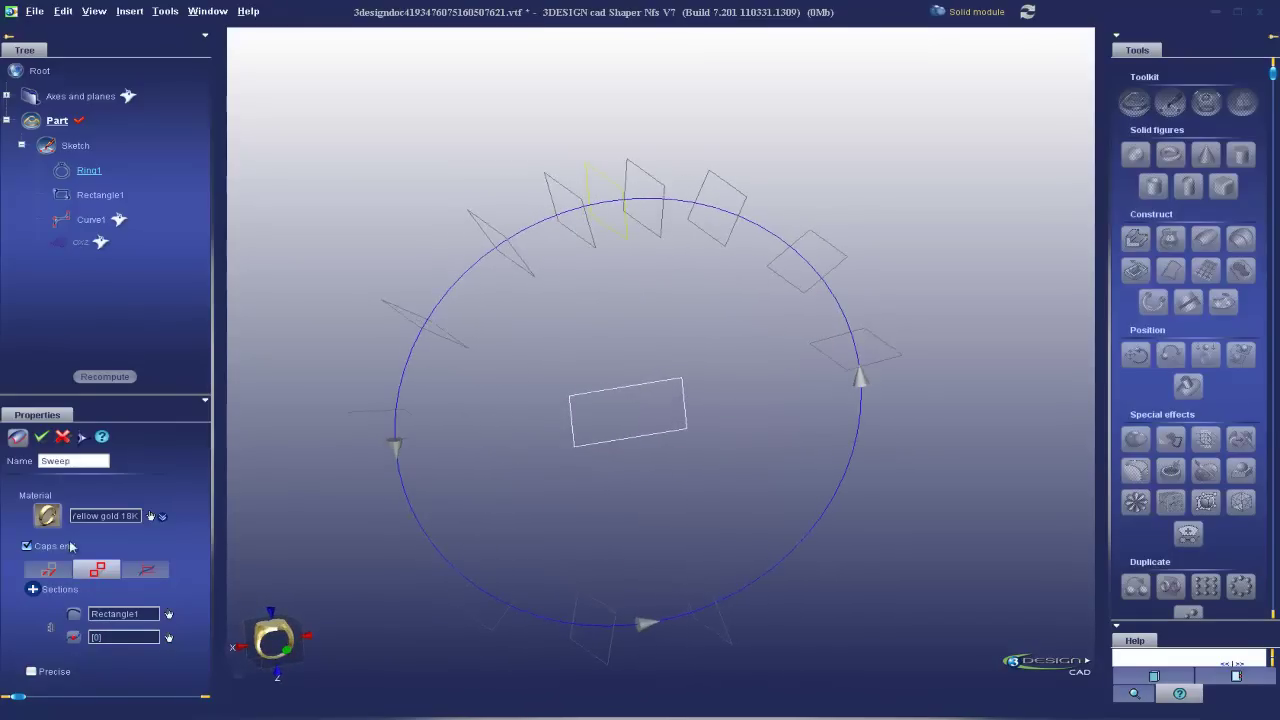
click(271, 640)
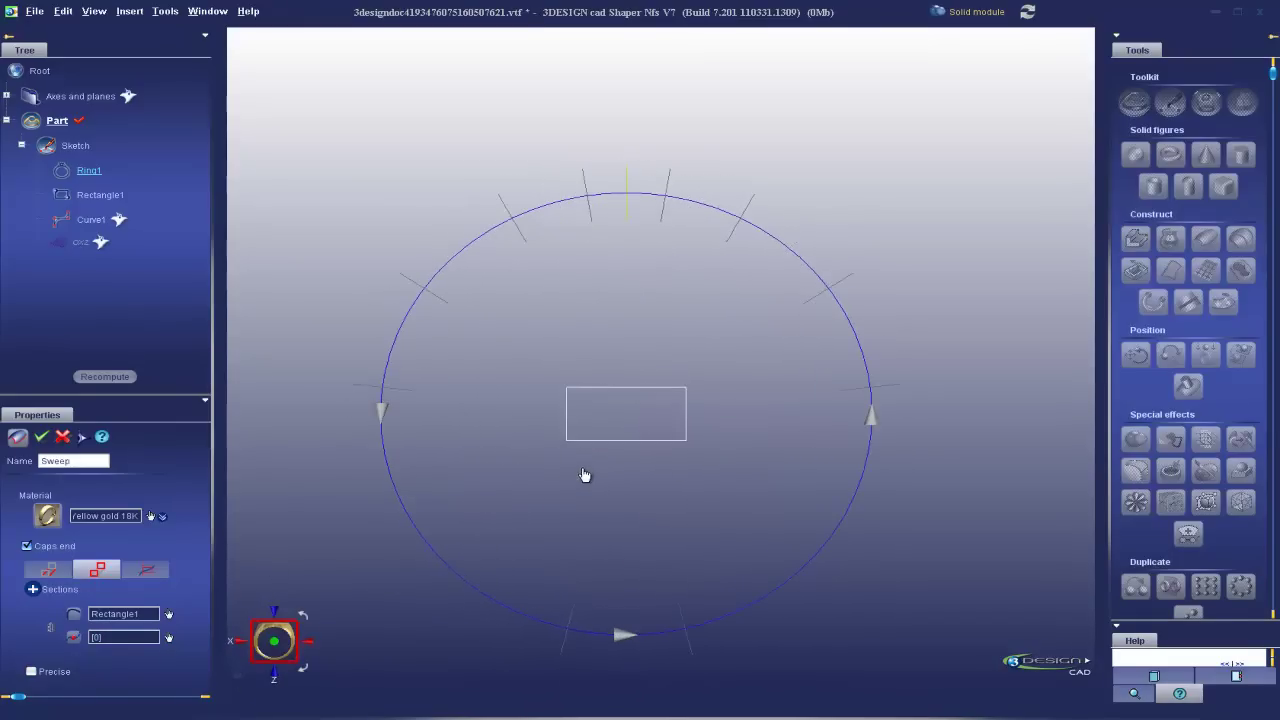
Try the 90°, 180° and 270° effects on the ring sweep's section, and set the effect back to Normal
click(149, 580)
scroll(914, 531, down, 3)
right_drag(914, 531, 609, 335)
middle_drag(609, 335, 611, 400)
scroll(611, 400, up, 3)
right_drag(611, 400, 655, 431)
click(68, 619)
click(65, 633)
click(68, 619)
click(65, 637)
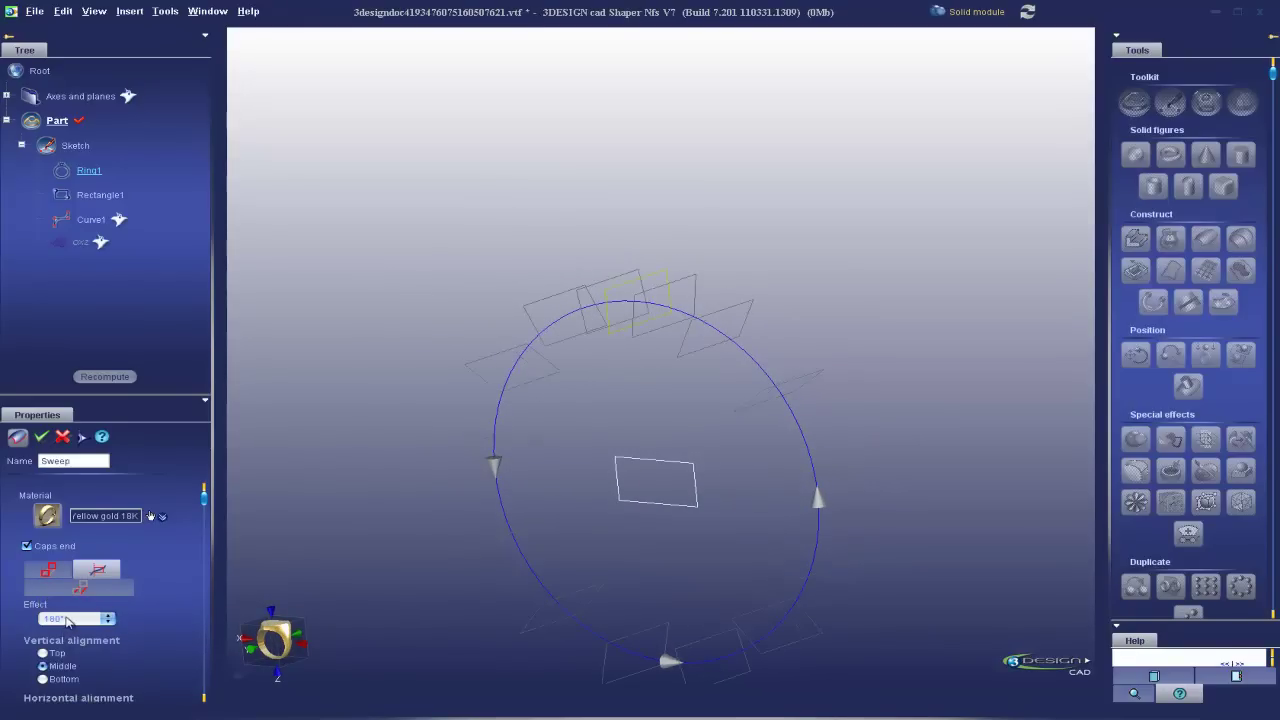
click(67, 622)
click(72, 636)
click(75, 618)
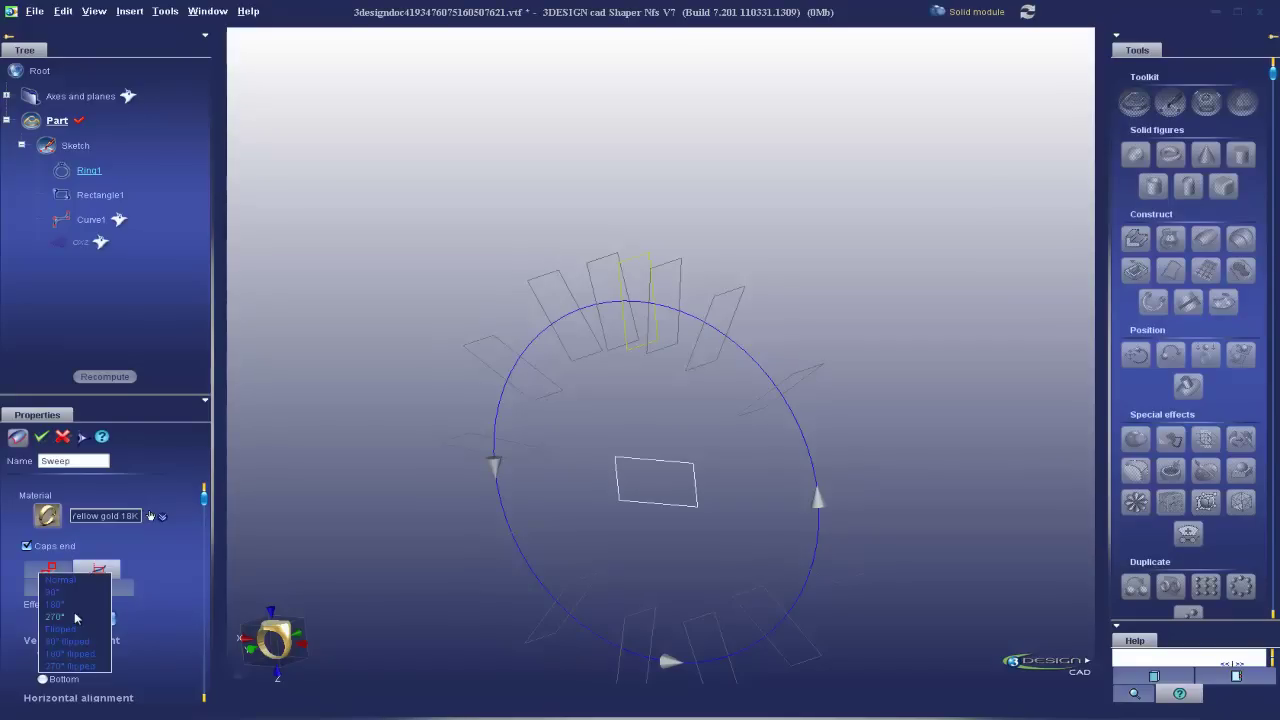
click(58, 582)
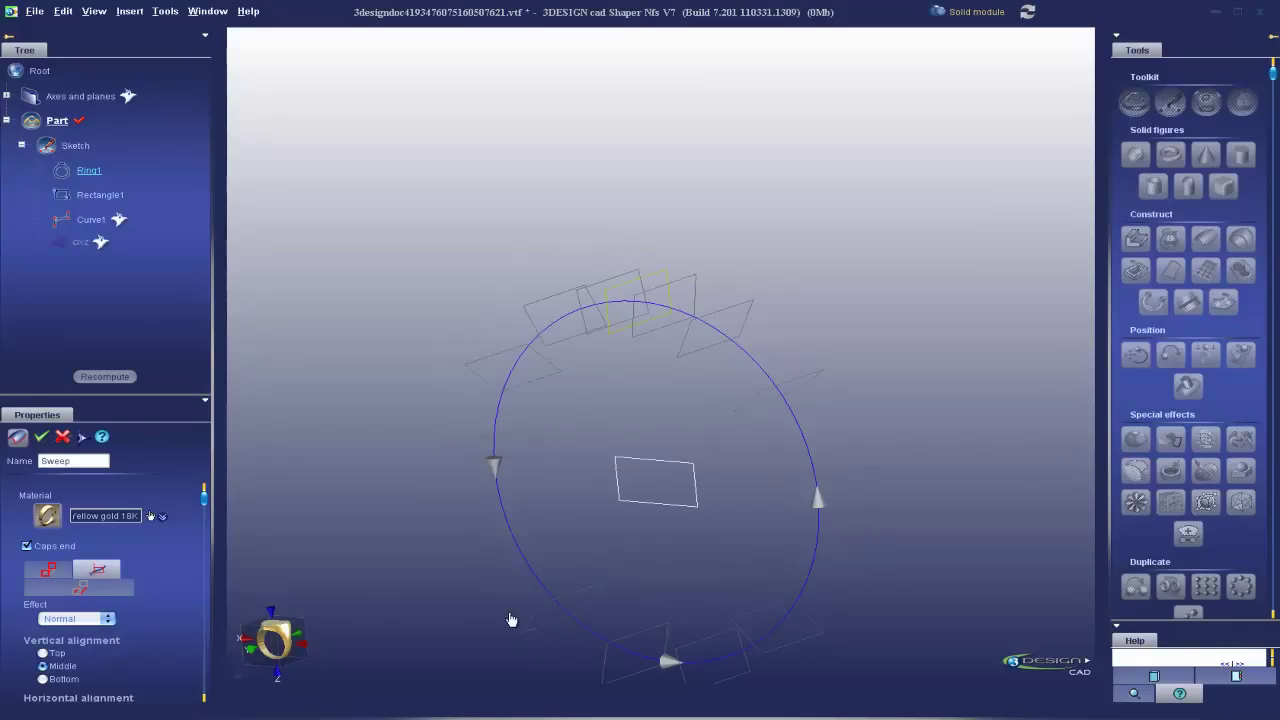
Set the section's vertical alignment to Top so the profile sits outside the ring curve
scroll(45, 600, down, 2)
click(42, 598)
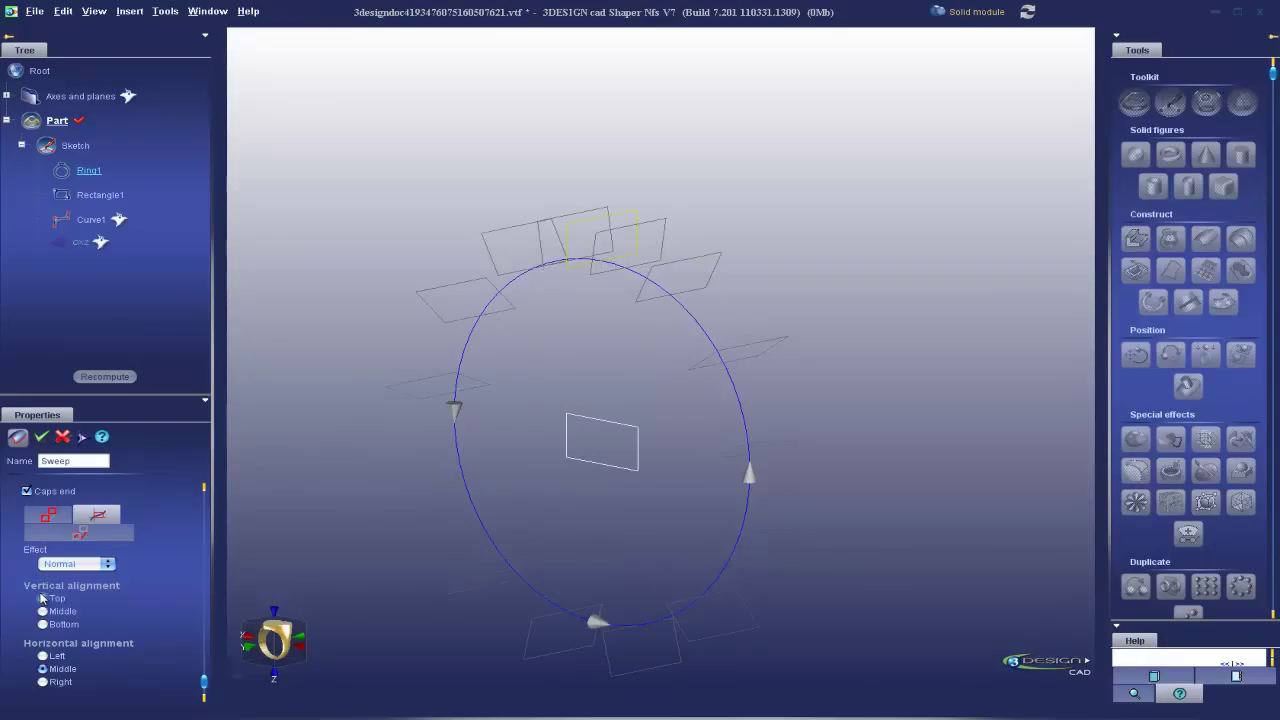
middle_drag(501, 372, 580, 348)
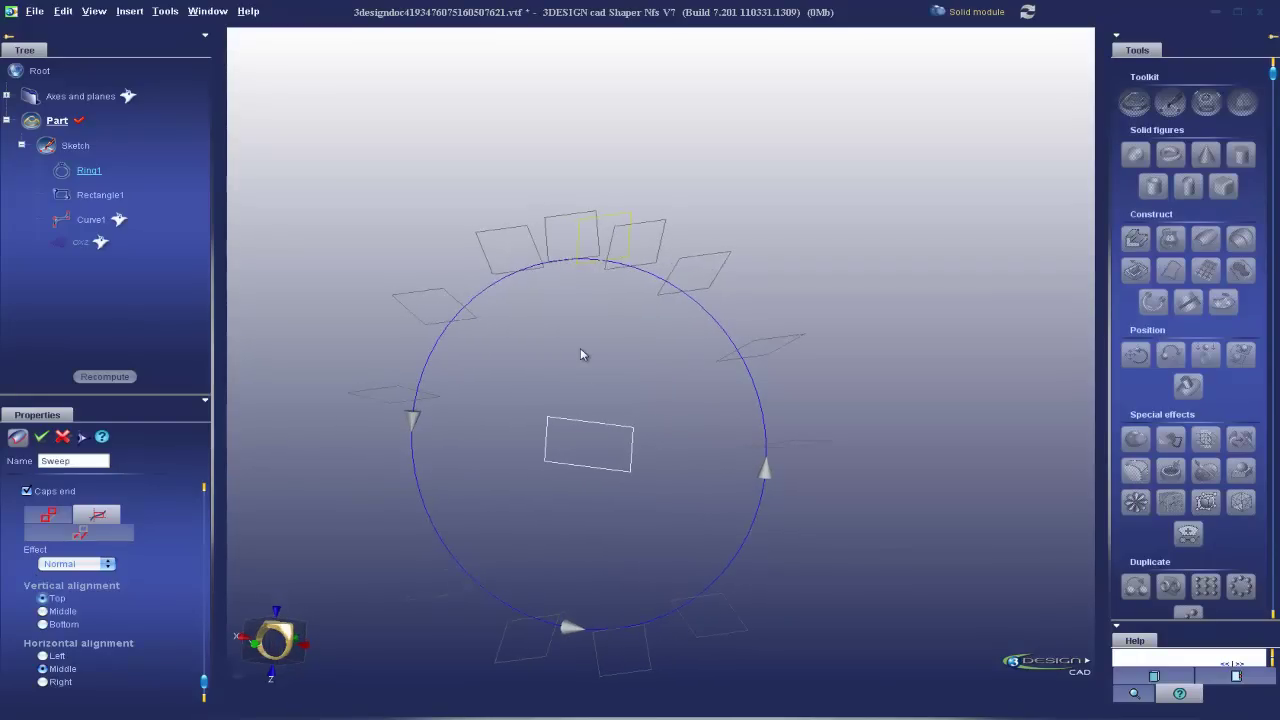
Try Bottom vertical alignment with Left and Right horizontal alignment, and restore Top vertical and Middle horizontal alignment
click(42, 626)
right_drag(600, 588, 580, 567)
click(43, 657)
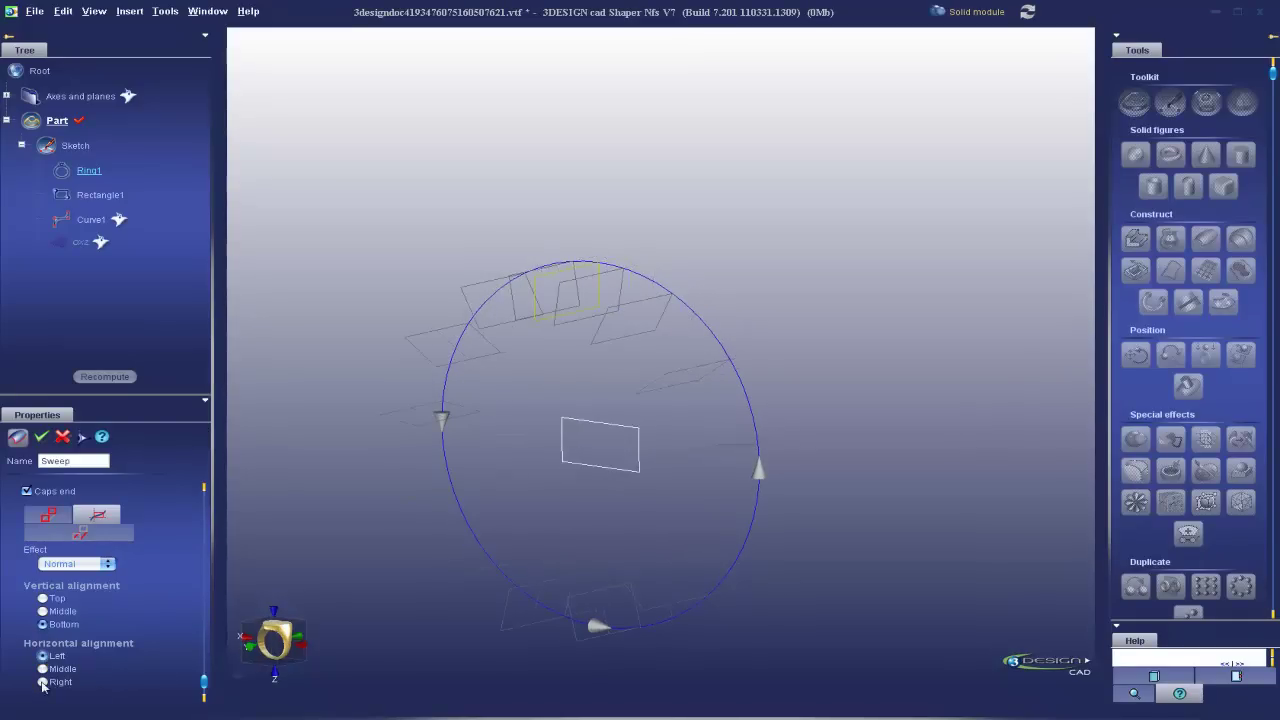
click(42, 683)
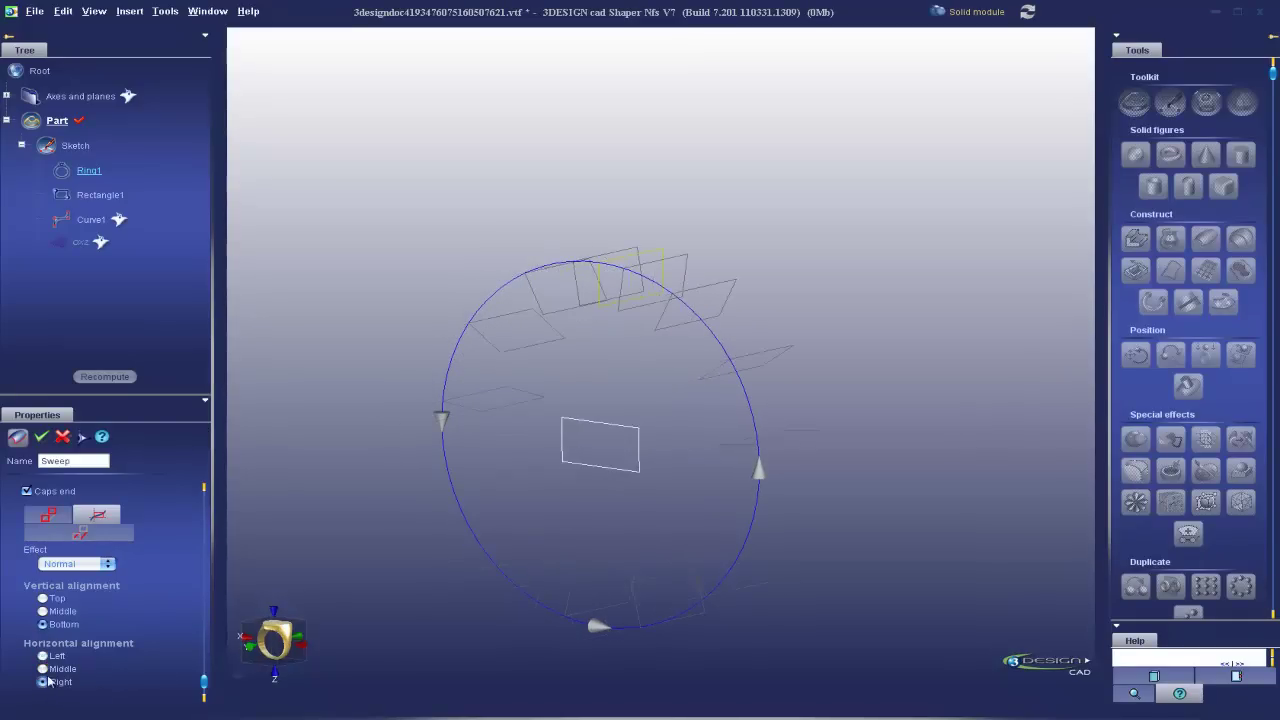
click(42, 669)
click(42, 598)
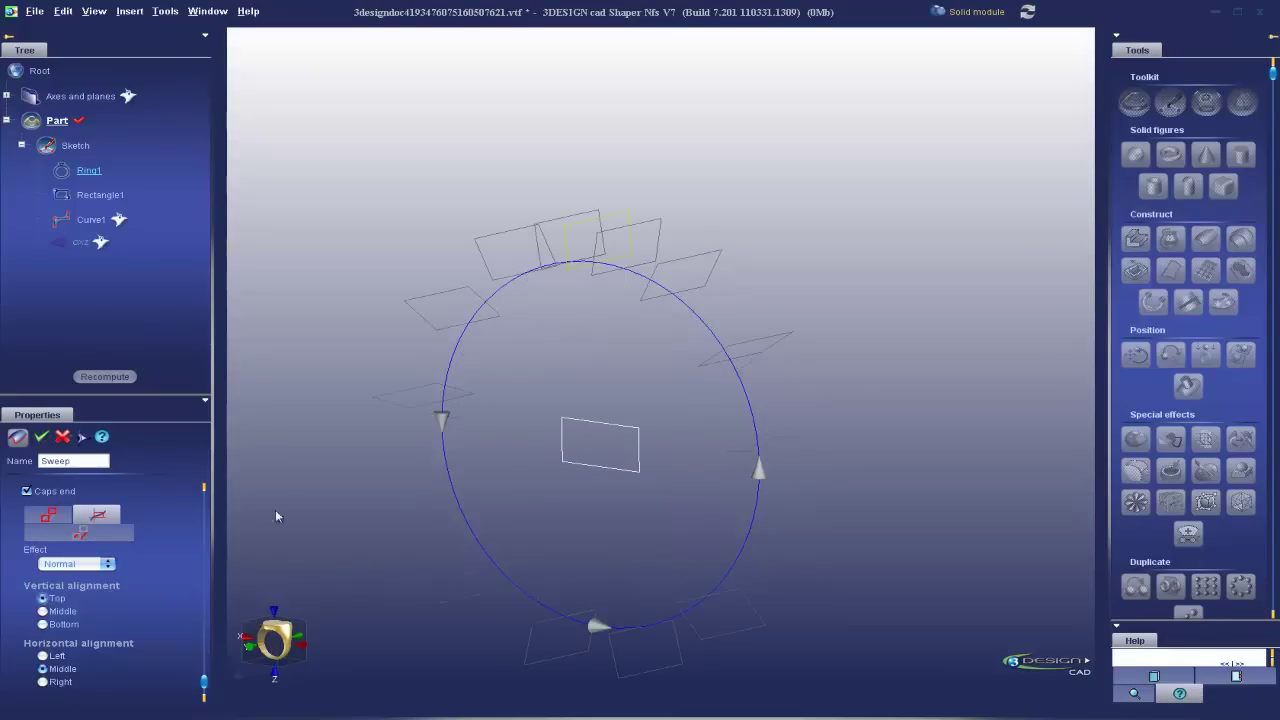
Preview the ring sweep and confirm it to create the solid band
click(82, 438)
middle_drag(487, 375, 600, 324)
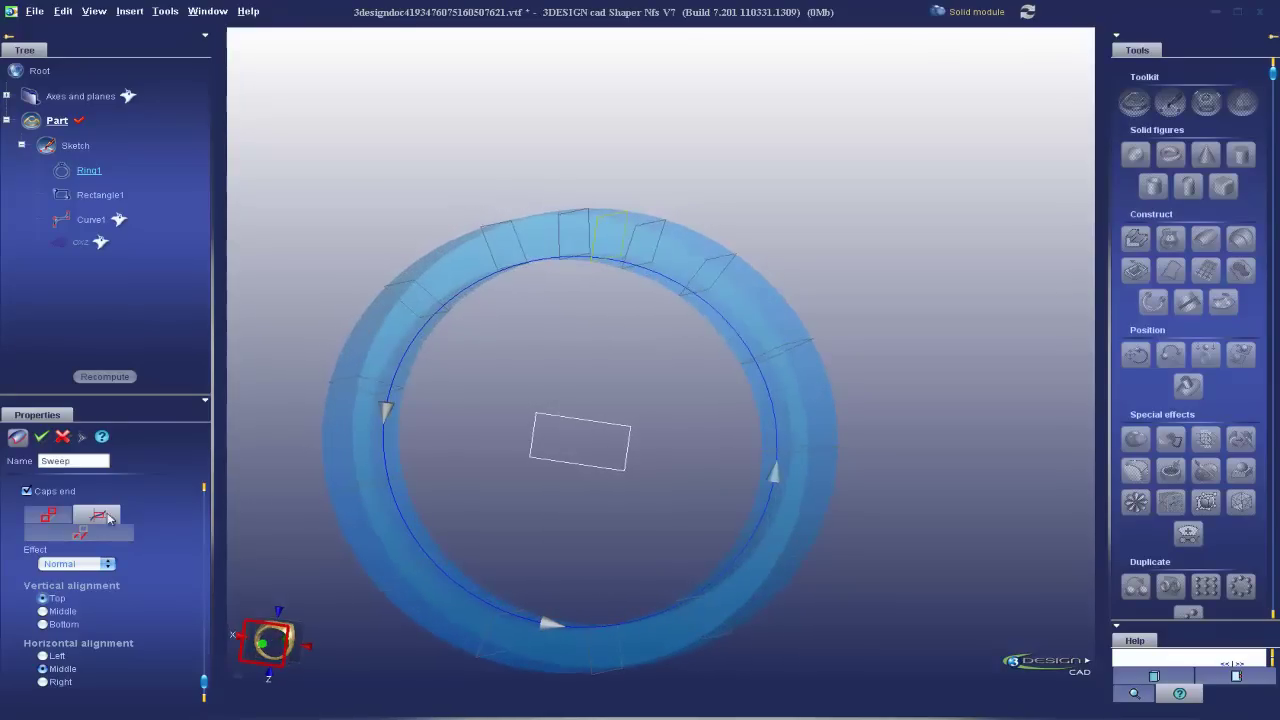
click(42, 437)
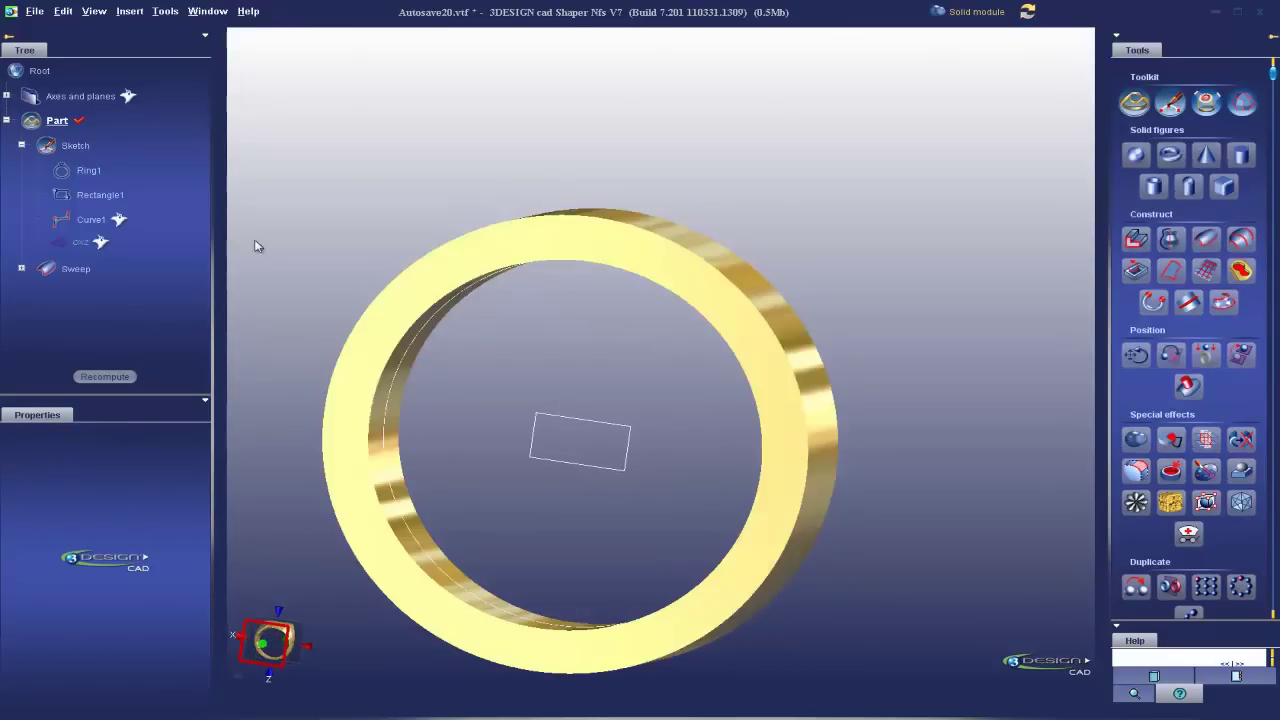
Hide the ring band, leaving its path circle and rectangle in view
click(247, 650)
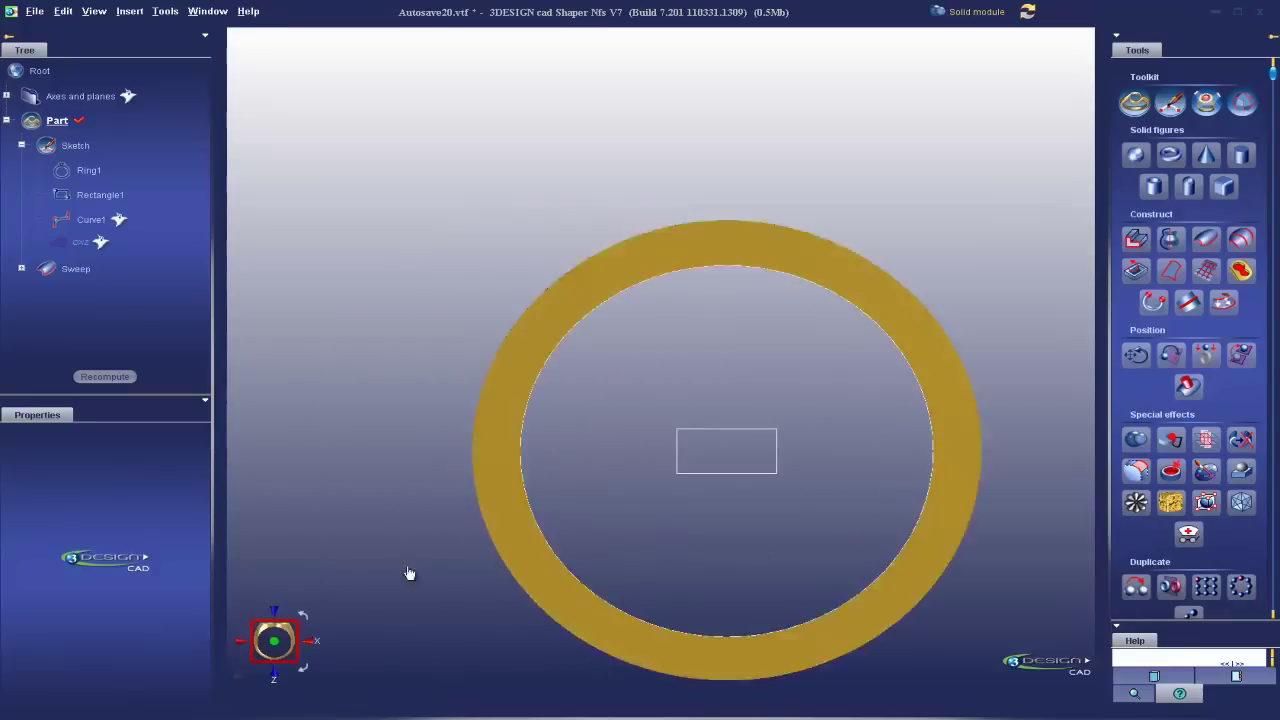
scroll(826, 462, up, 2)
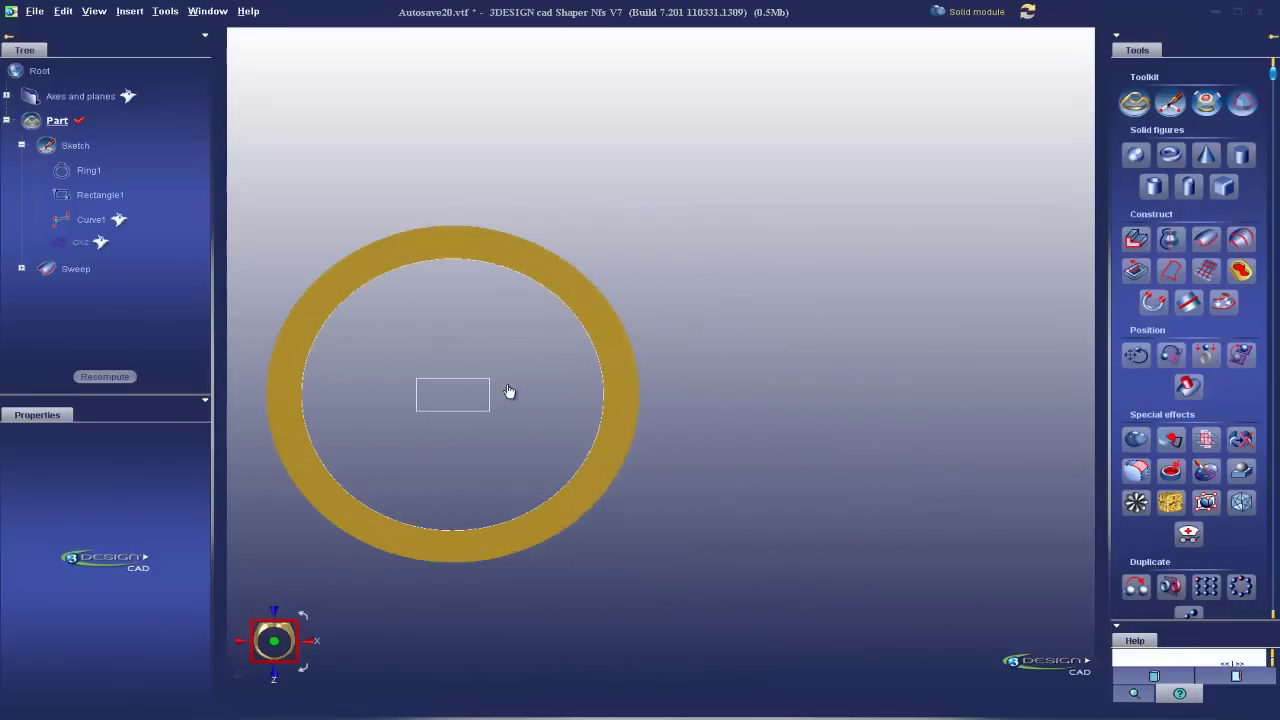
middle_drag(497, 352, 611, 354)
scroll(611, 354, up, 2)
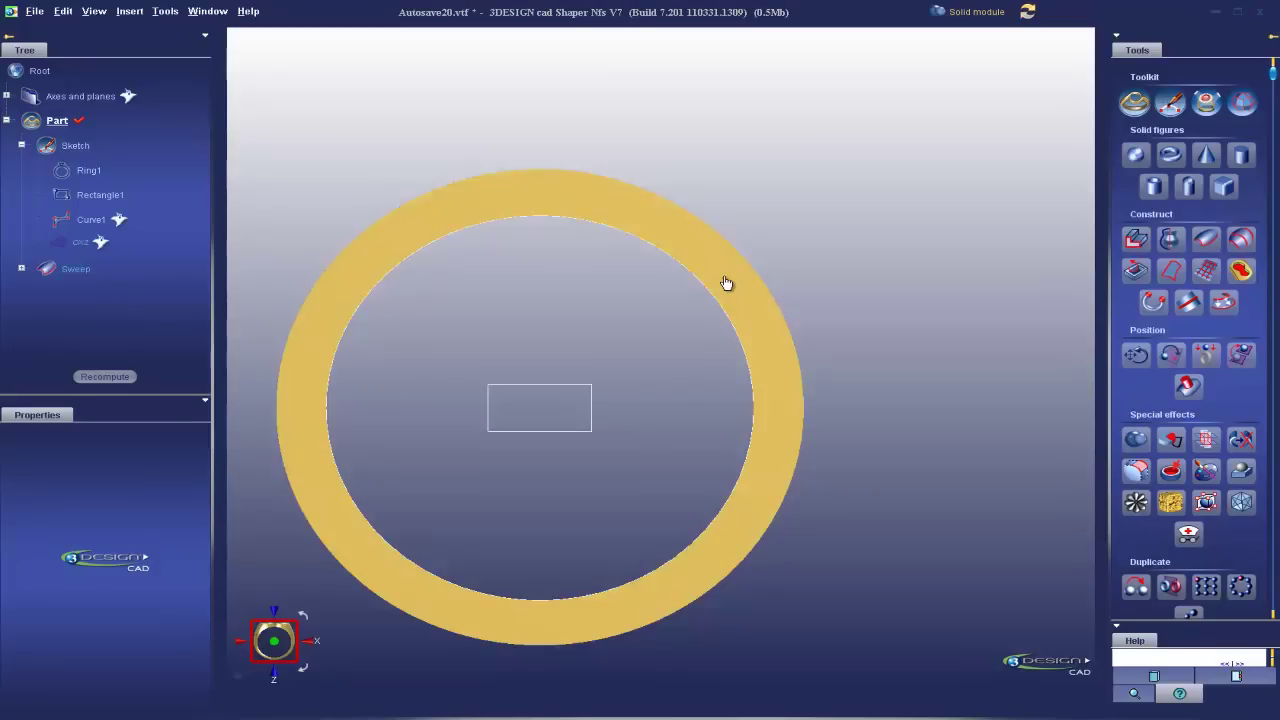
right_click(749, 286)
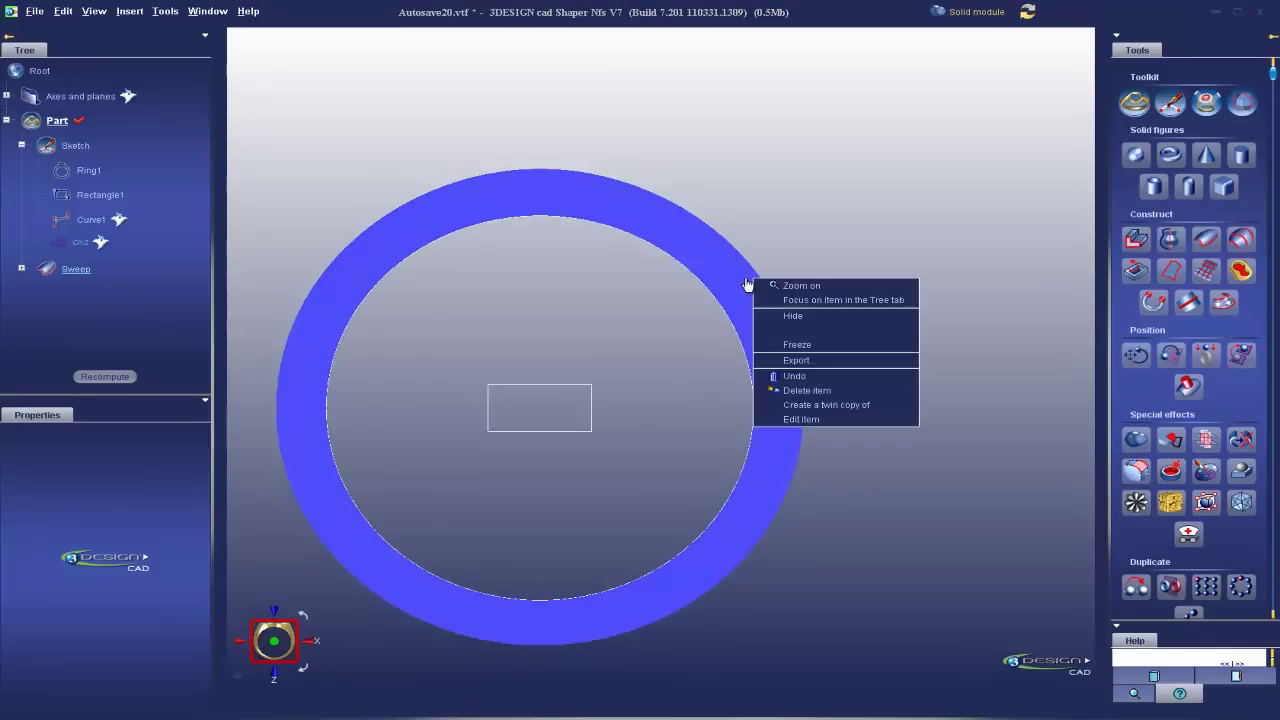
click(792, 322)
Show the hidden wavy curve from the sketch again
right_click(100, 220)
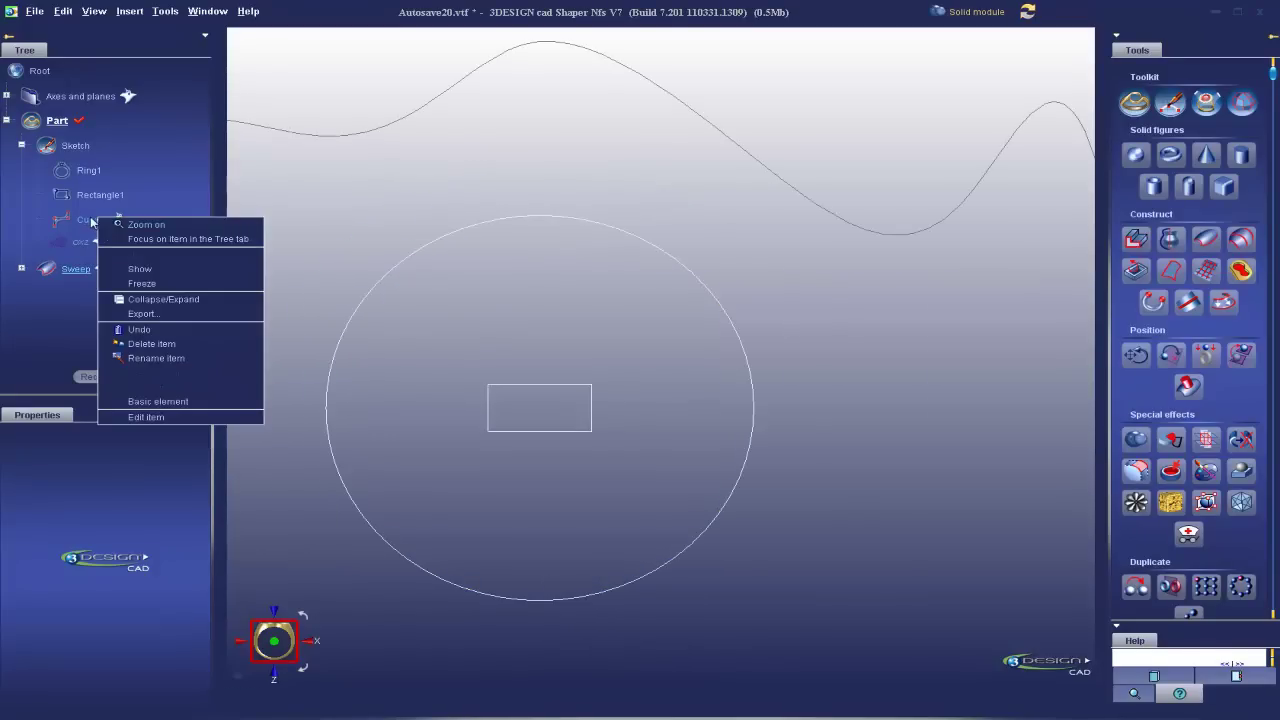
click(148, 278)
scroll(489, 417, down, 2)
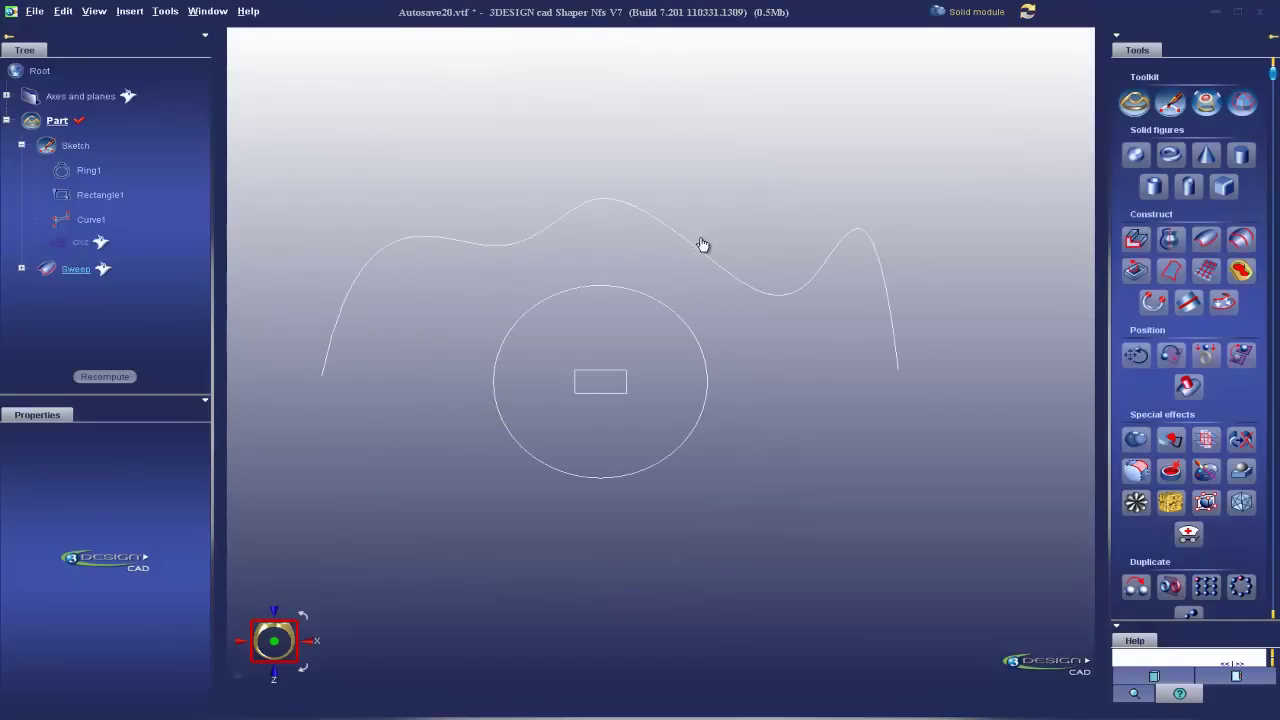
Start a second Sweep with the wavy curve as path and the rectangle as section
click(776, 294)
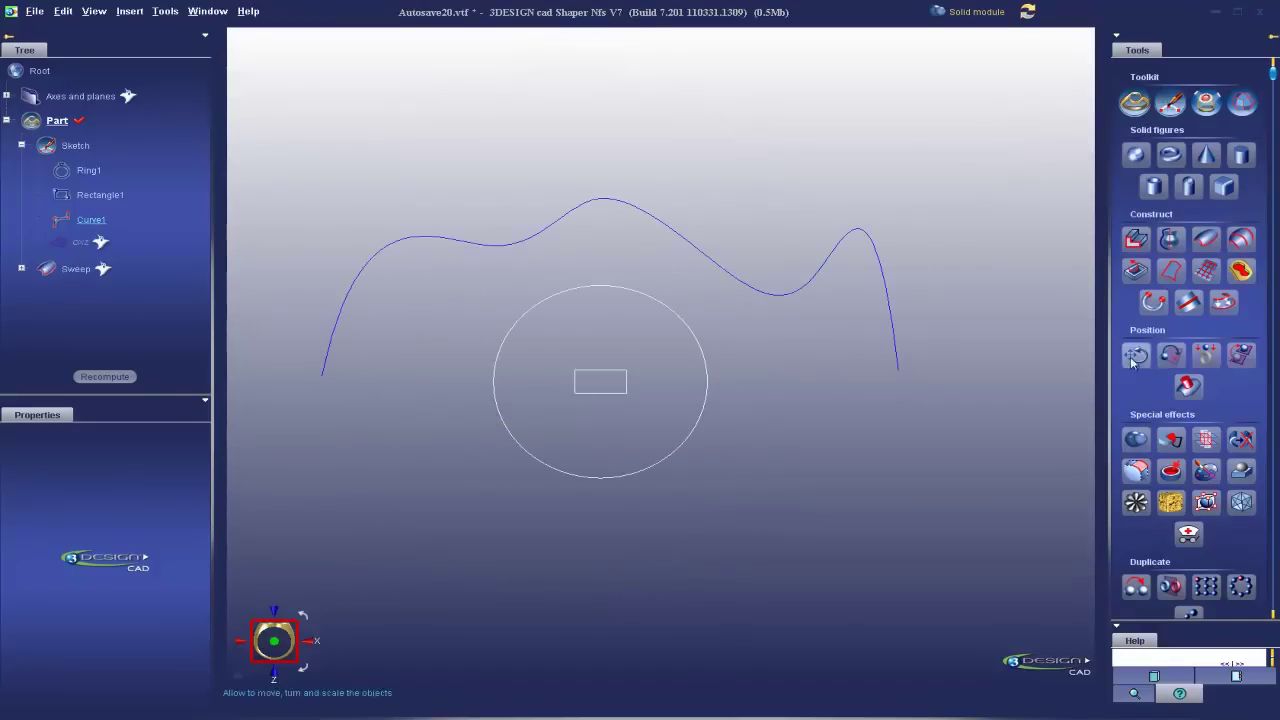
click(1205, 240)
middle_drag(566, 349, 812, 430)
click(47, 578)
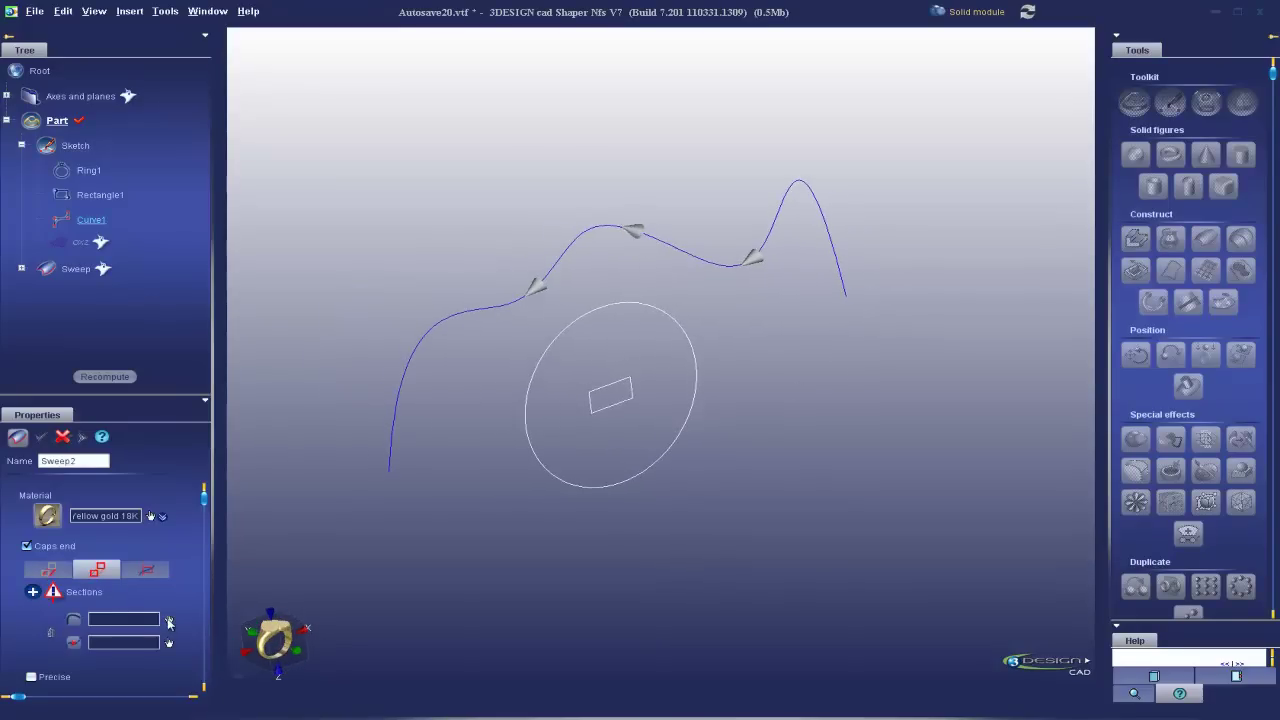
click(590, 410)
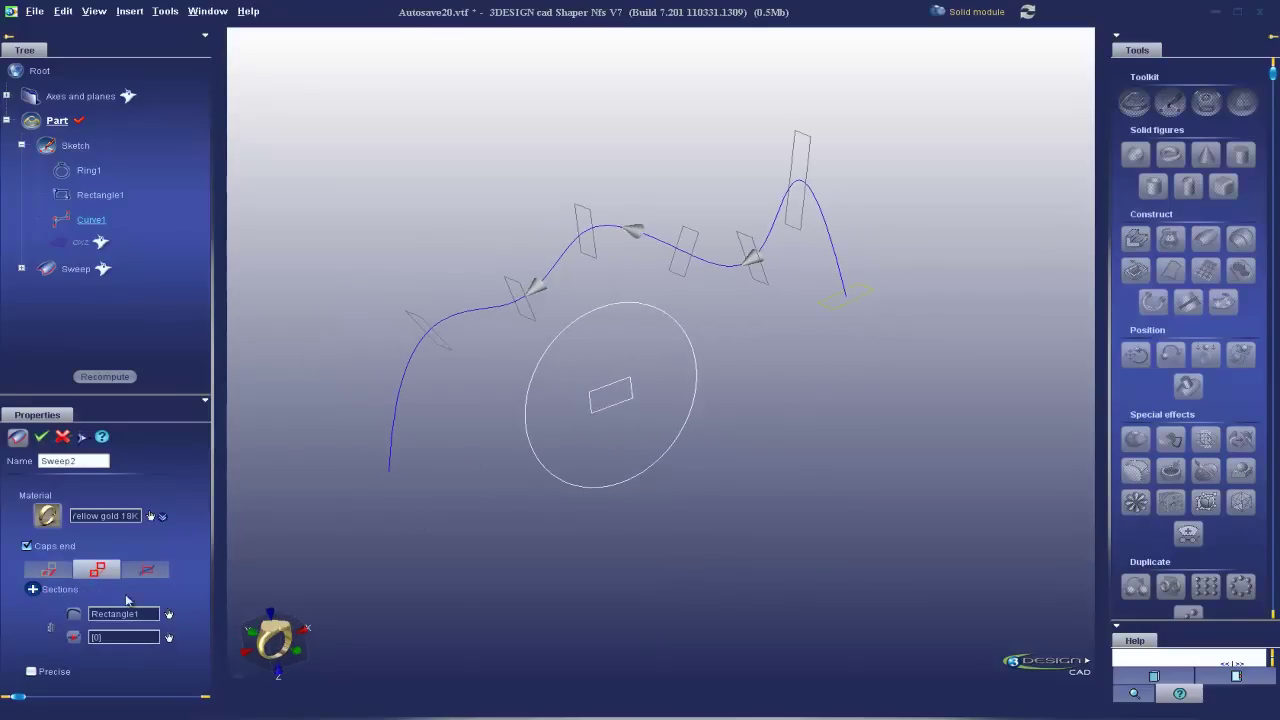
Set the section effect to 90° and create the sweep along the wavy curve
click(137, 576)
click(71, 618)
click(64, 632)
middle_drag(714, 498, 638, 400)
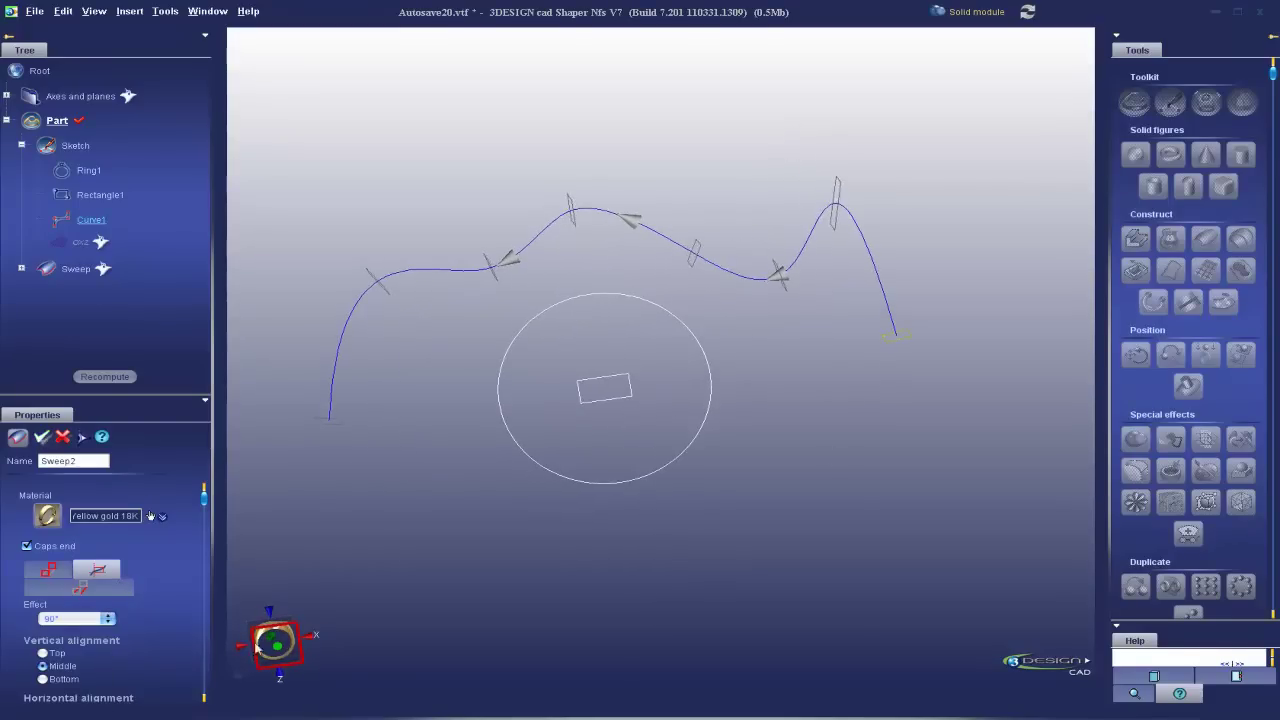
click(297, 647)
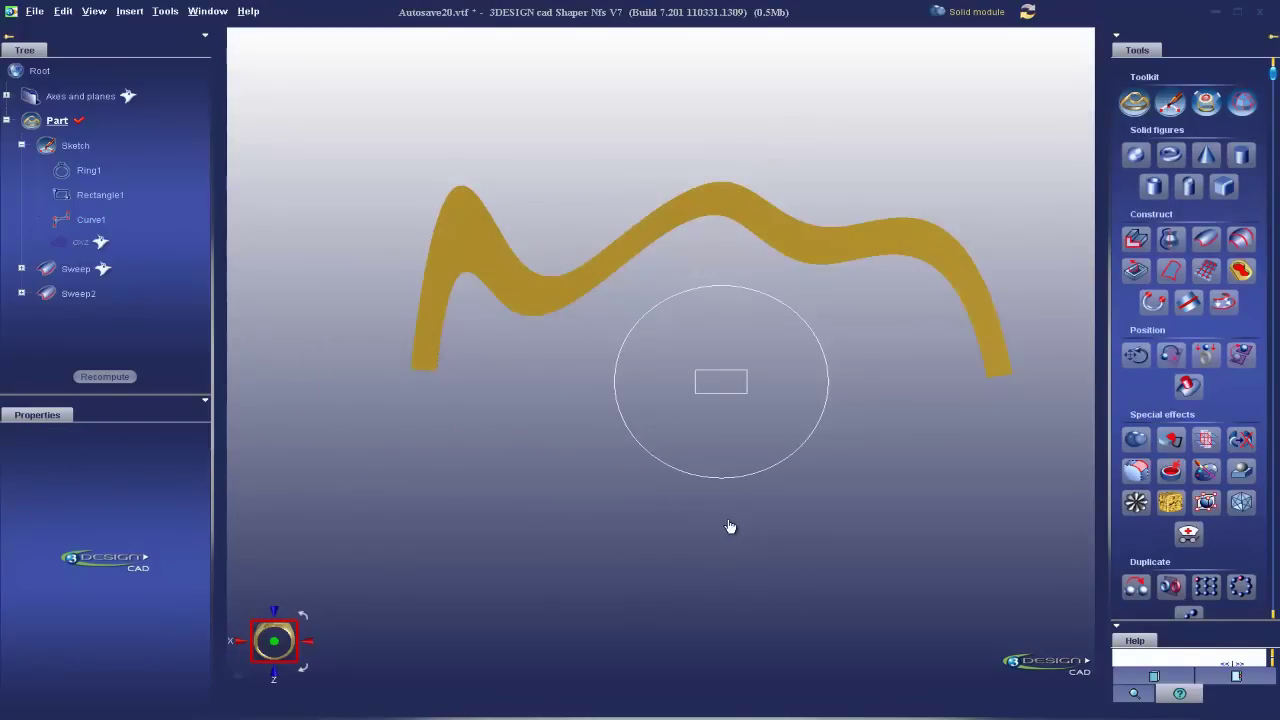
Examine the thickness of the wavy sweep around its bends and open the sweep for editing
middle_drag(726, 518, 678, 532)
scroll(677, 538, up, 2)
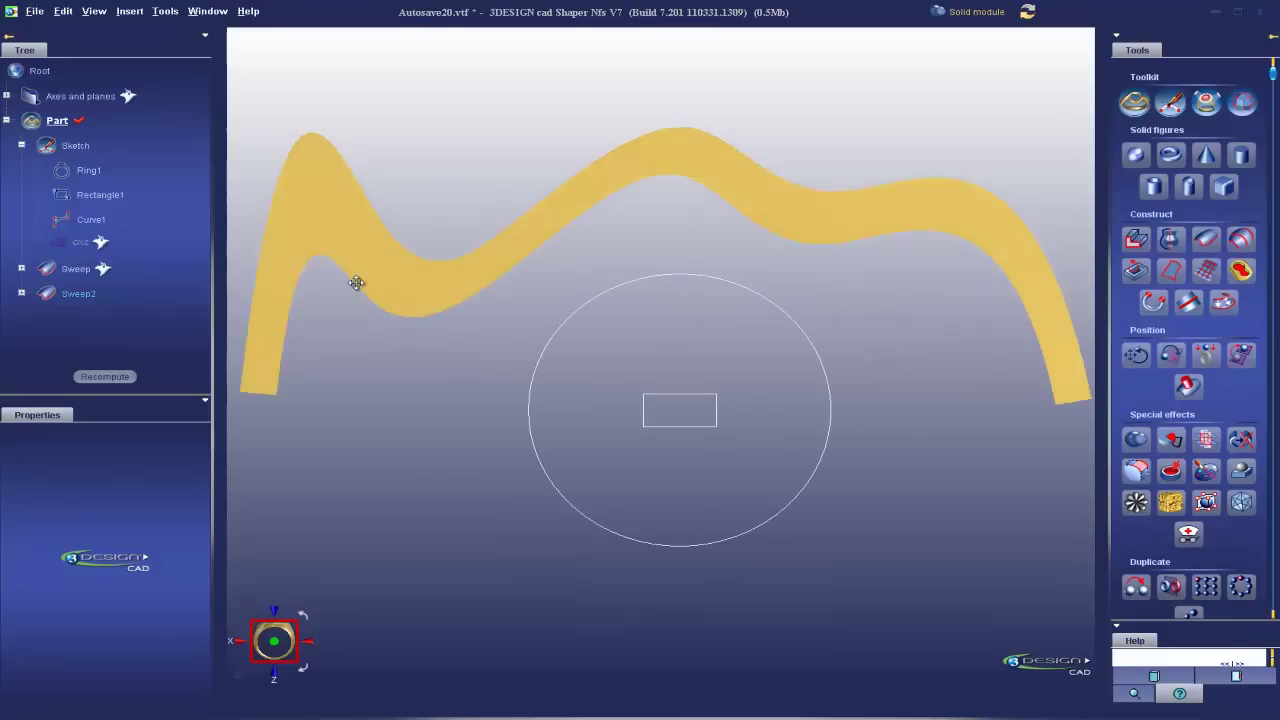
click(397, 300)
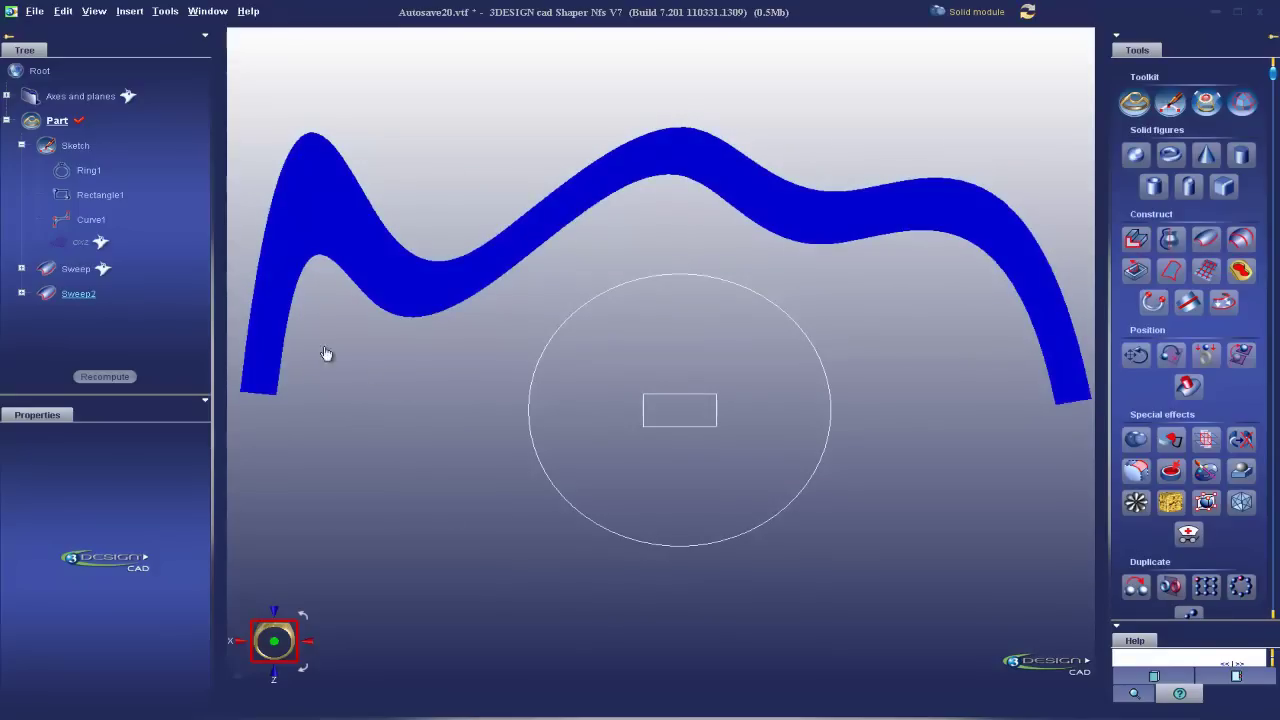
double_click(390, 275)
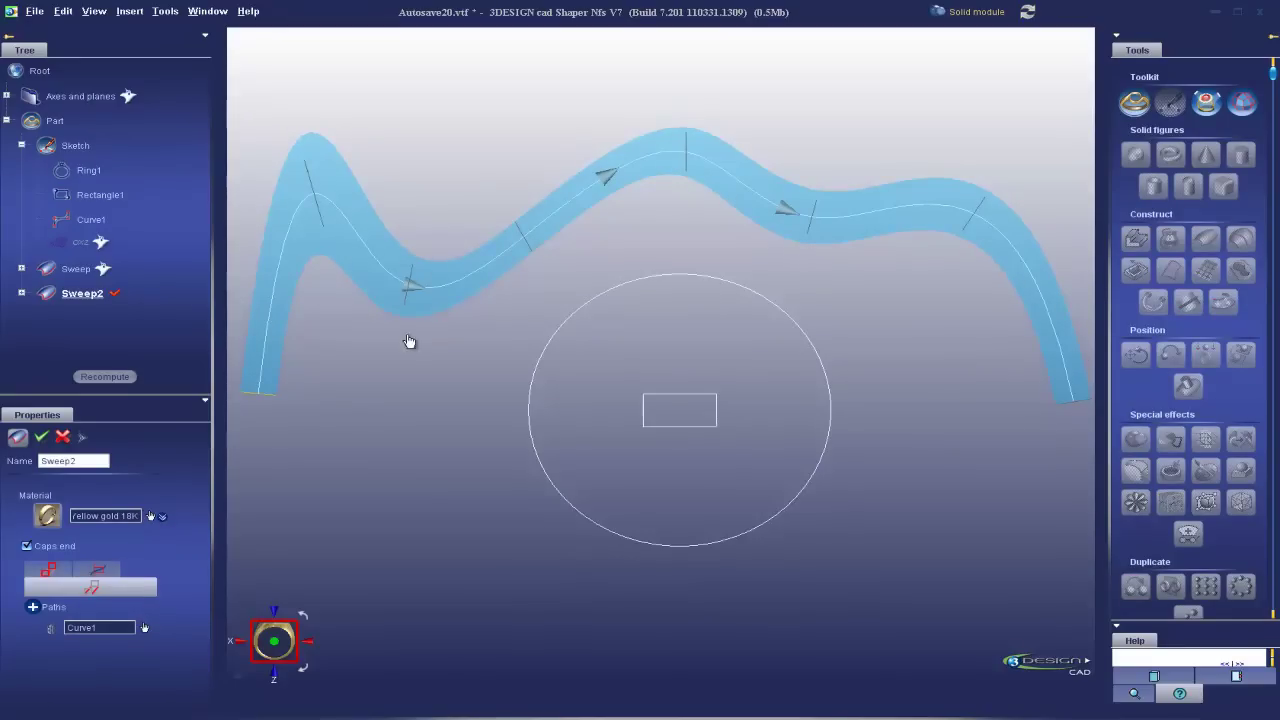
Open the wavy curve's sketch and examine the control points around its sharpest bend
double_click(262, 348)
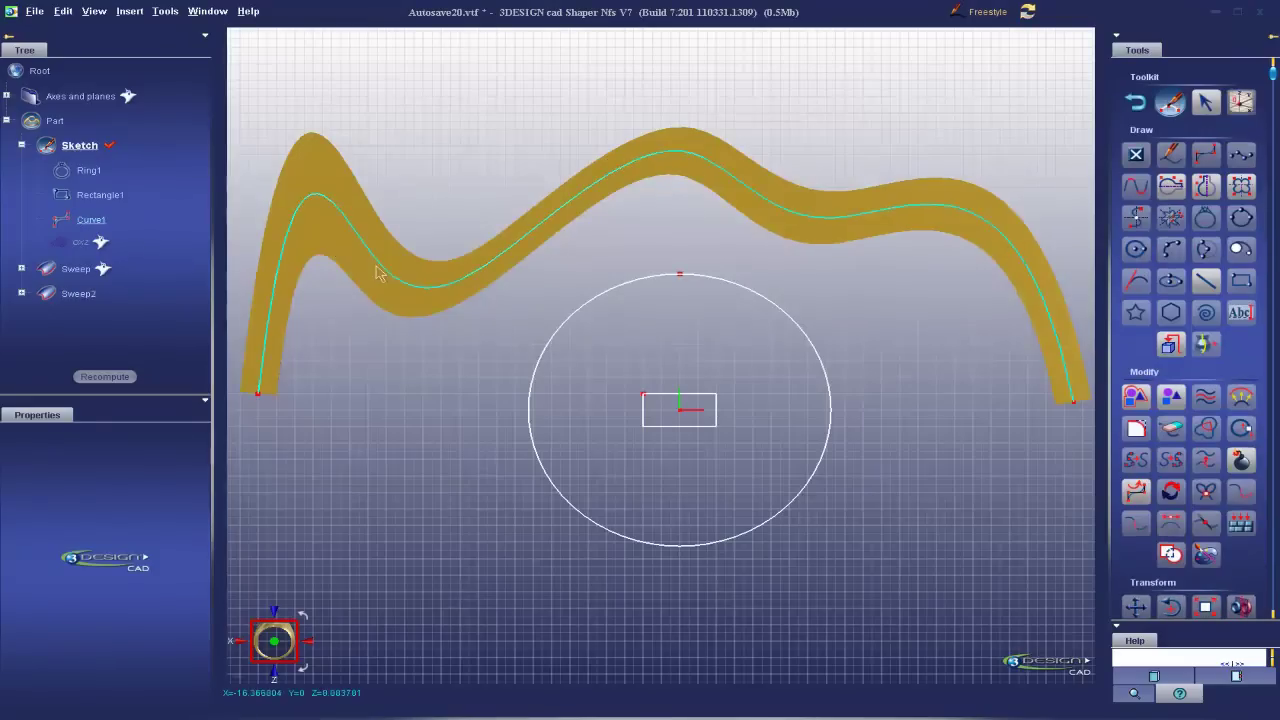
click(380, 273)
click(295, 81)
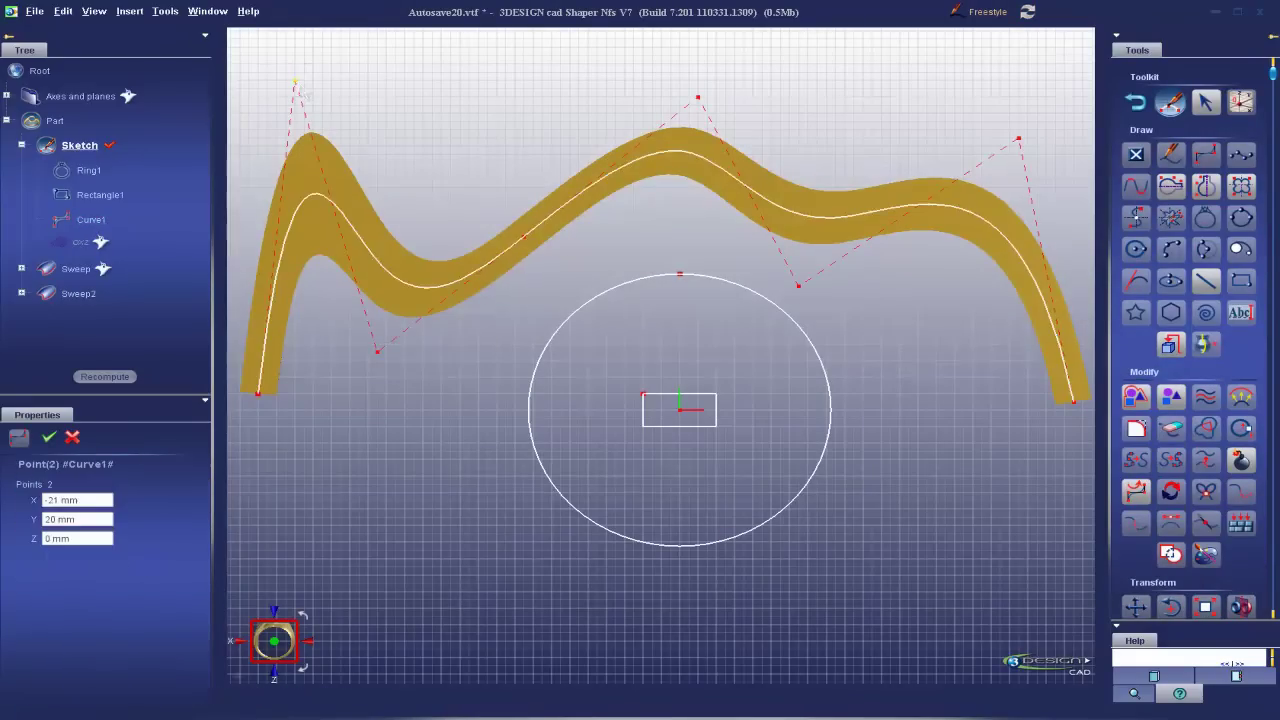
click(377, 351)
Reopen the wavy sweep for editing and enable the Precise option for its rectangle section
double_click(400, 237)
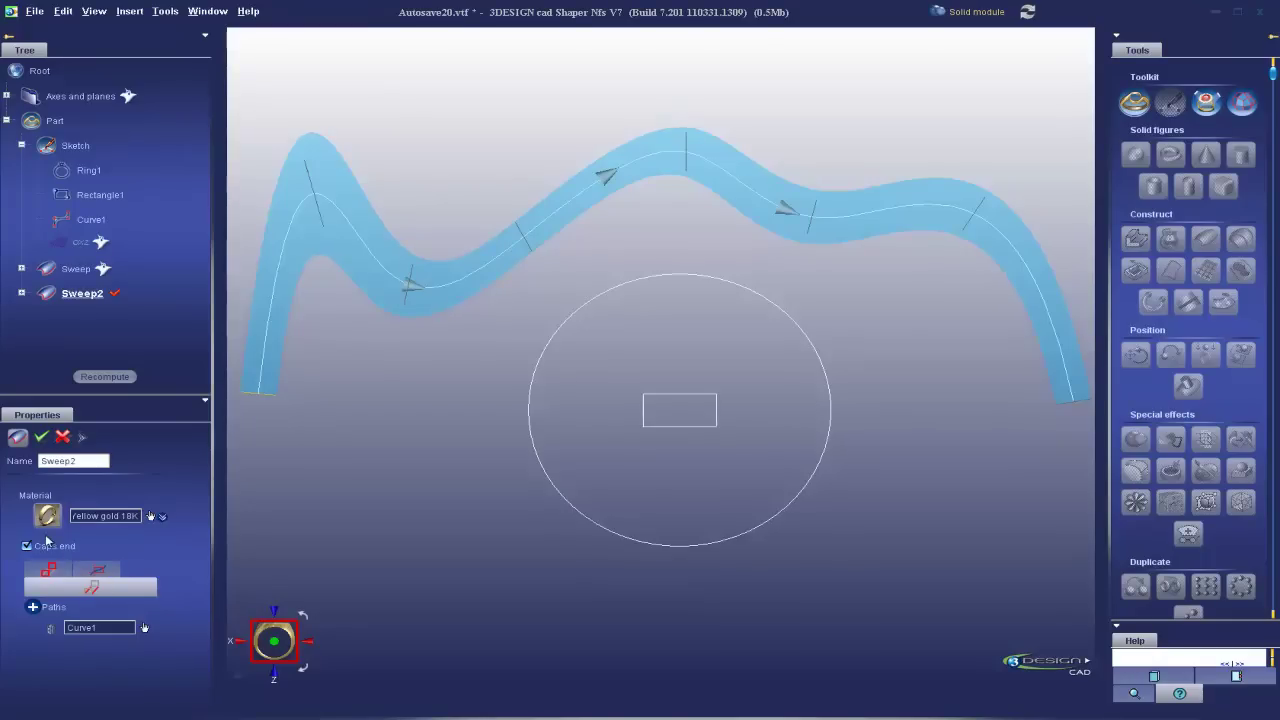
click(48, 576)
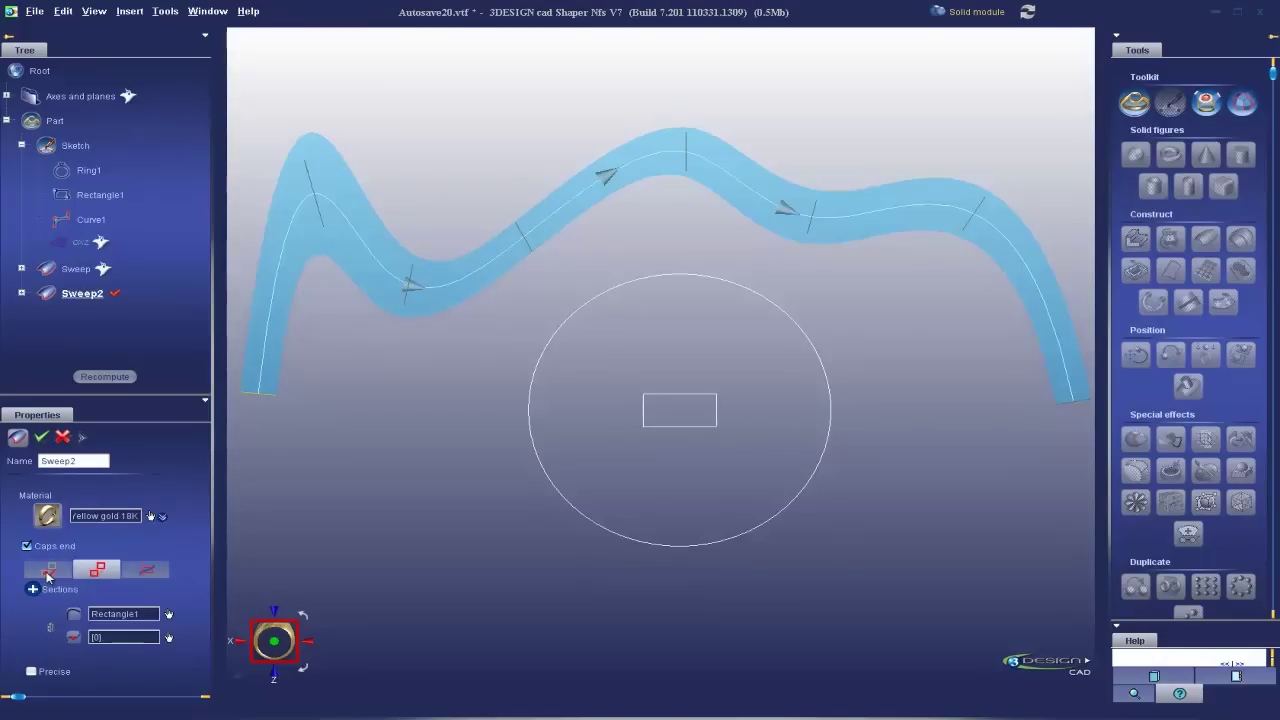
click(31, 672)
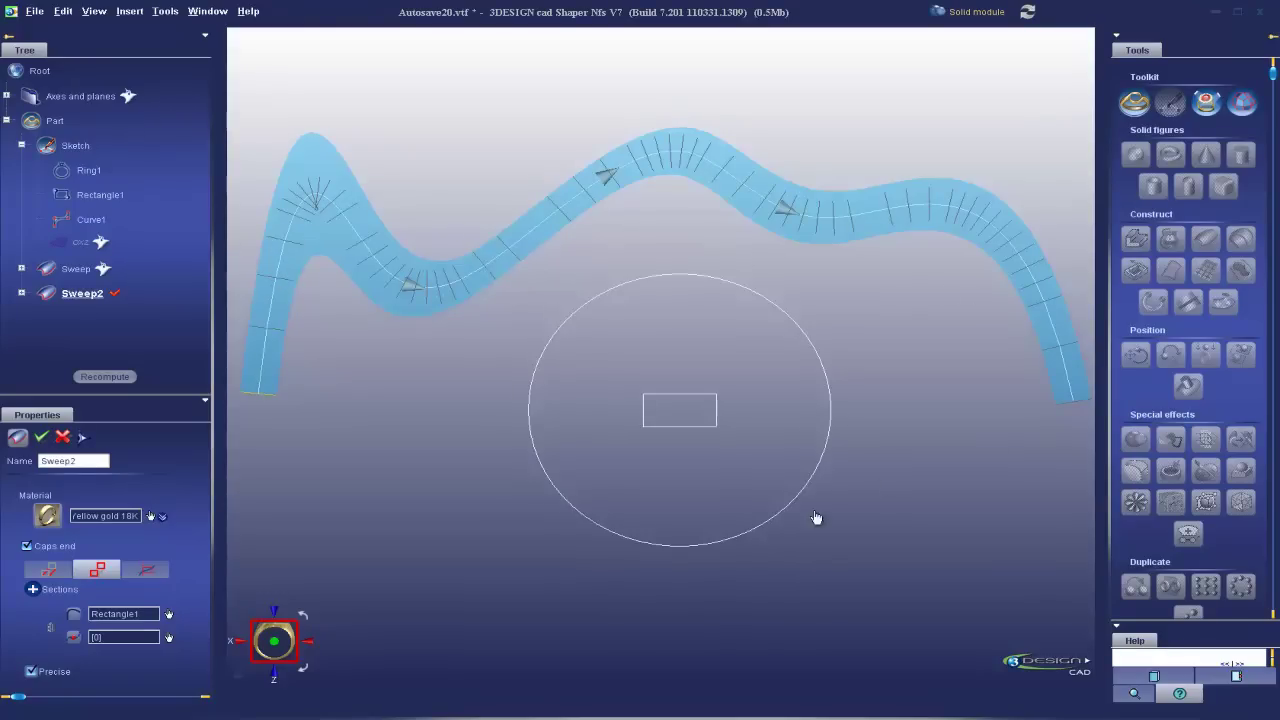
middle_drag(829, 545, 841, 555)
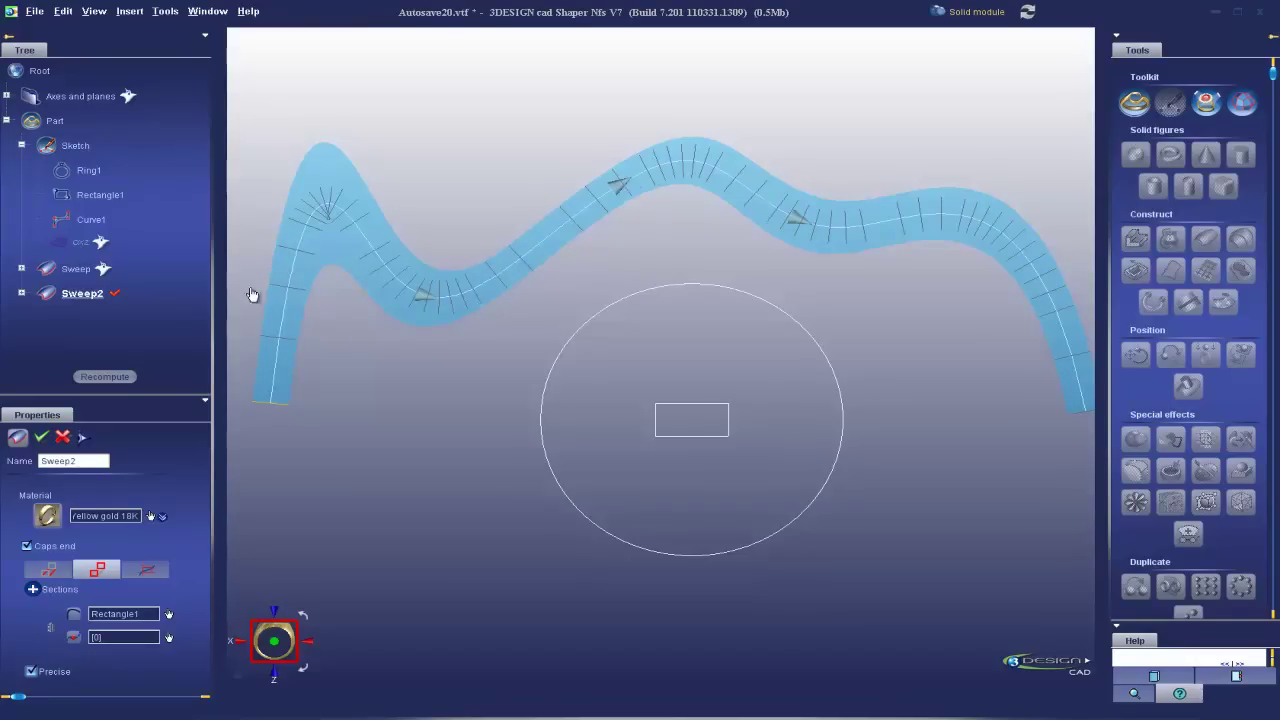
middle_drag(335, 351, 511, 500)
scroll(511, 500, up, 5)
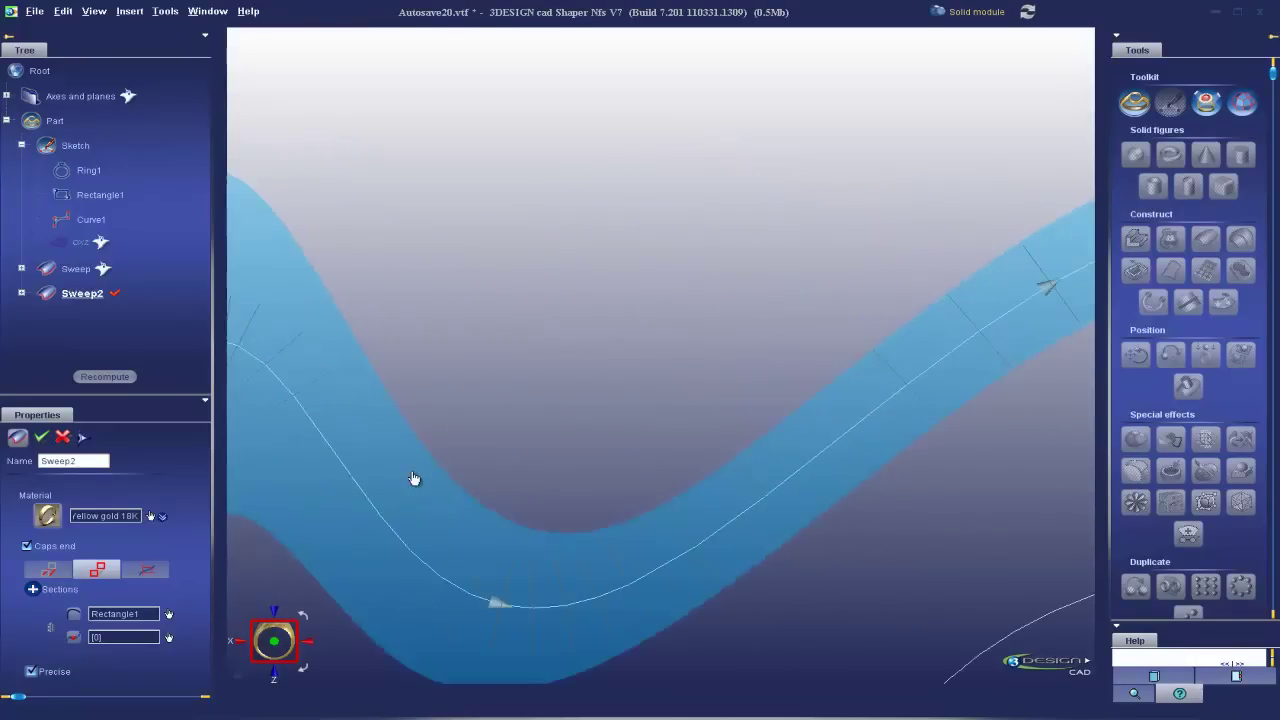
Examine the section lines crossing in the wavy sweep's sharpest bend, confirm the precise sweep, and read its error details
middle_drag(391, 436, 814, 417)
scroll(814, 417, up, 7)
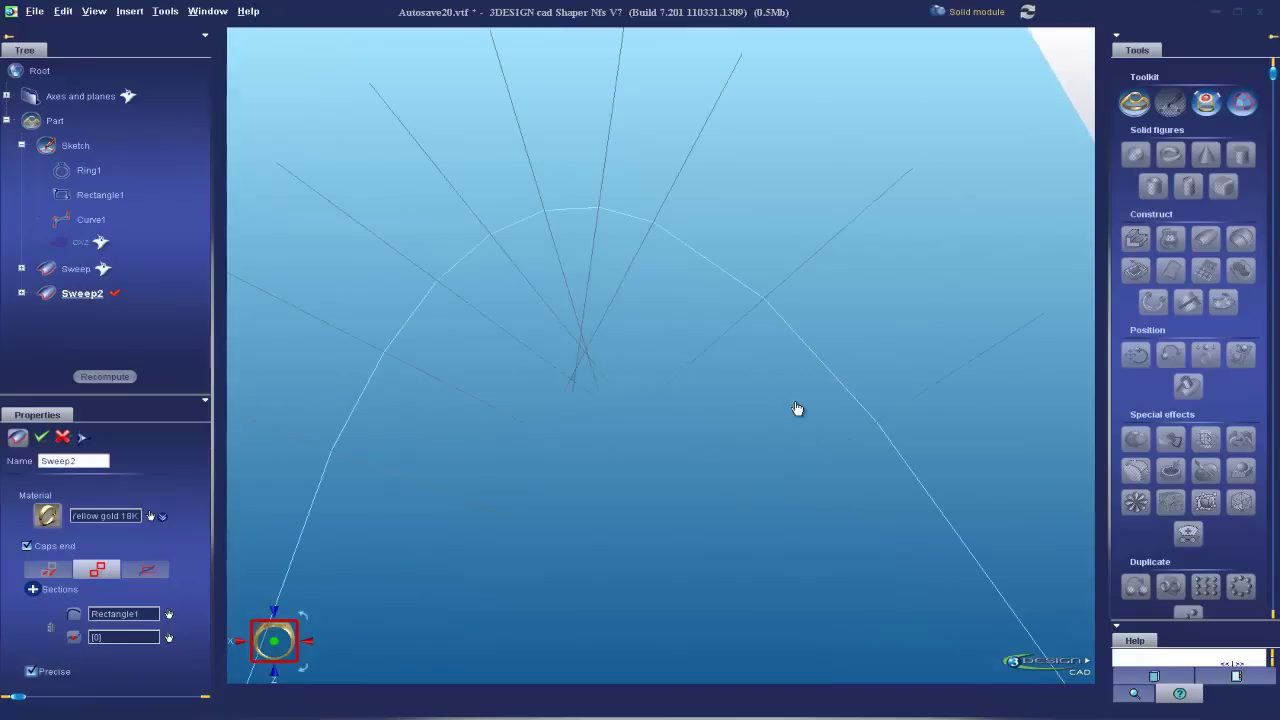
scroll(620, 378, down, 3)
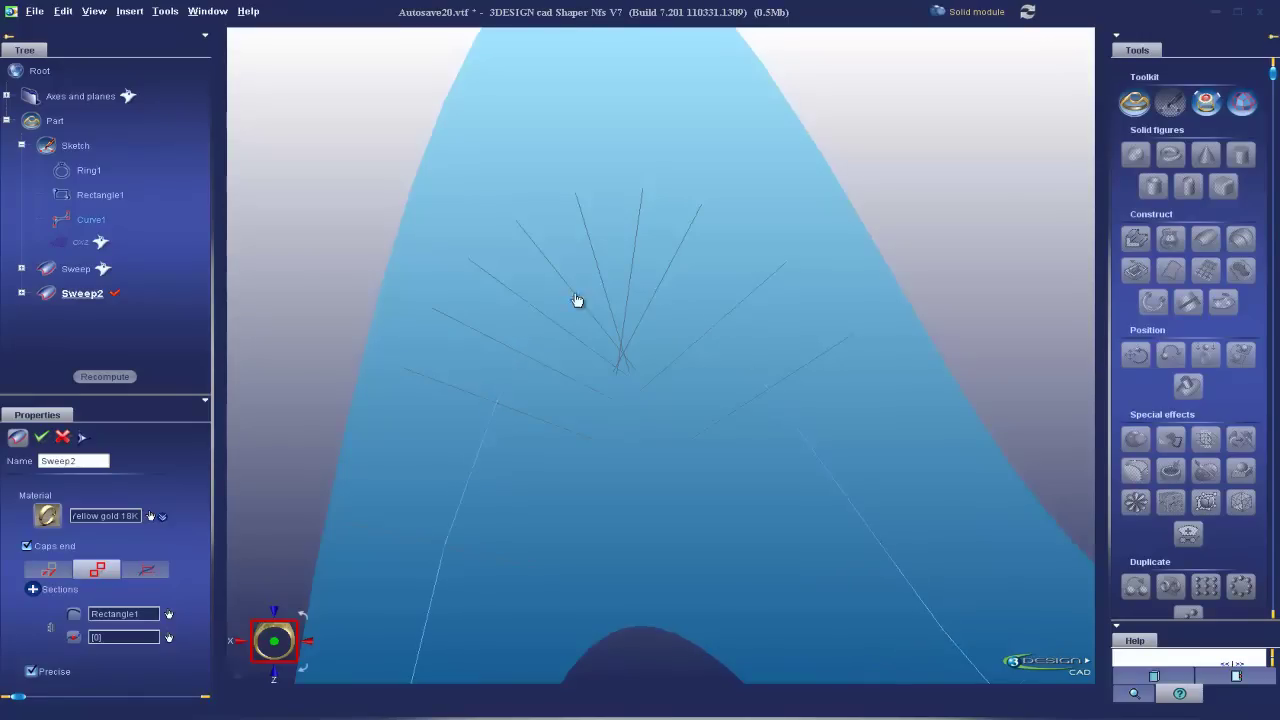
scroll(449, 597, down, 5)
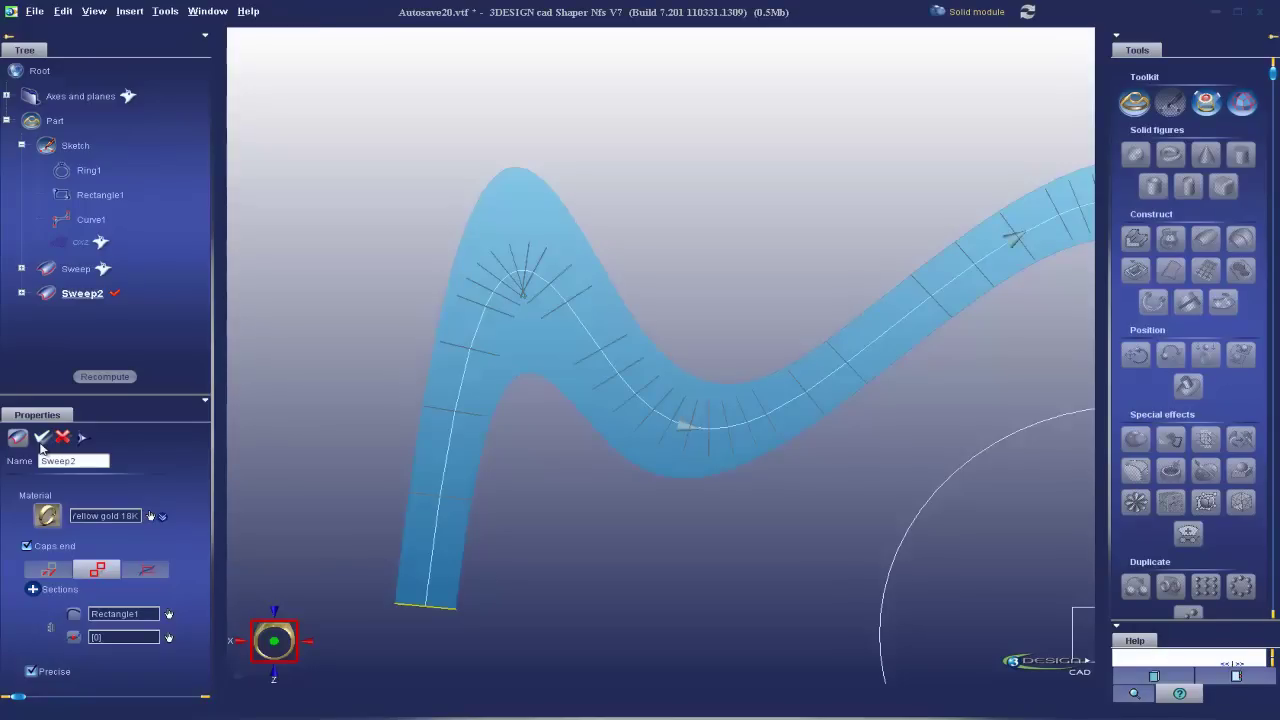
click(41, 438)
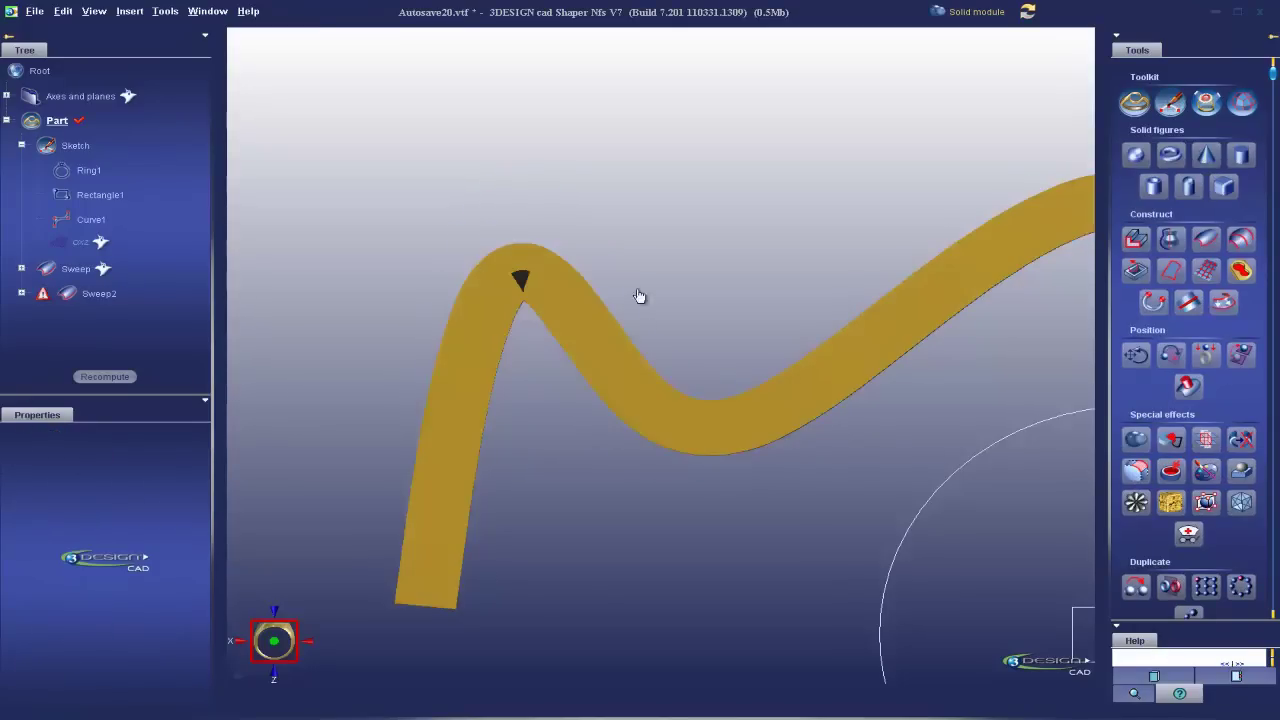
mouse_move(41, 296)
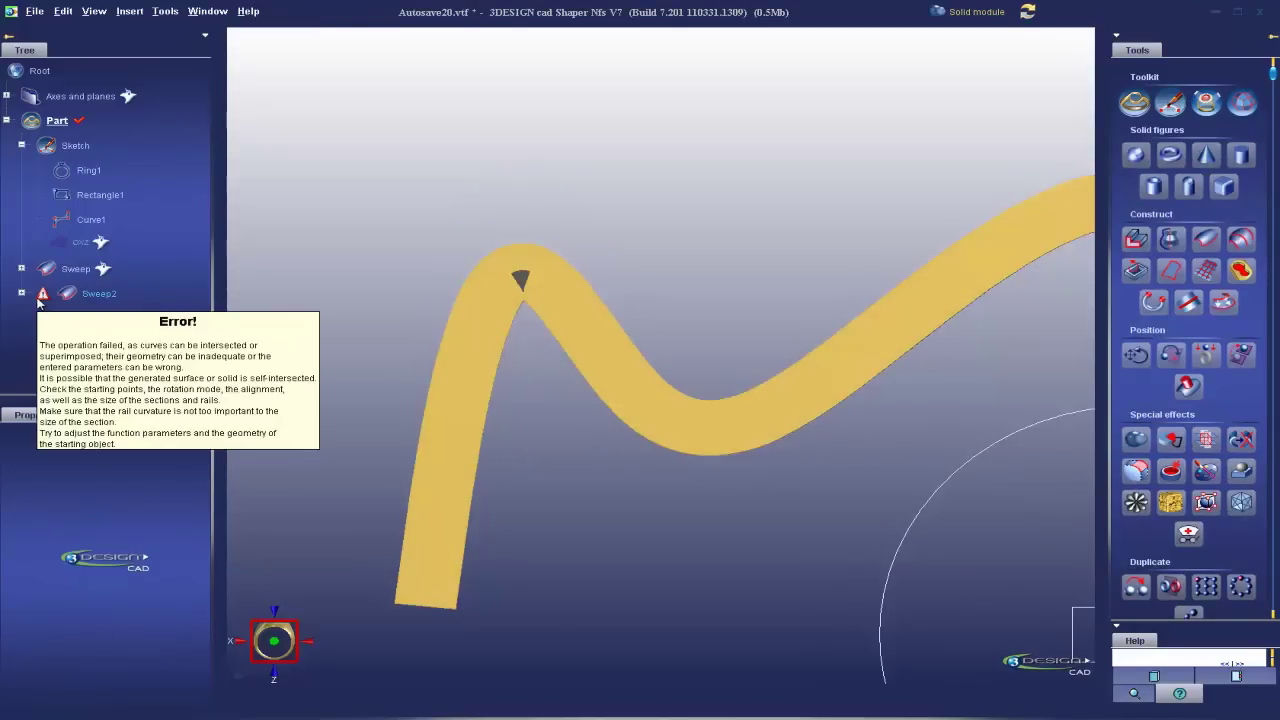
Move the wavy curve's starting control point to about X -27 mm, Y 2.5 mm and recompute the model
double_click(58, 222)
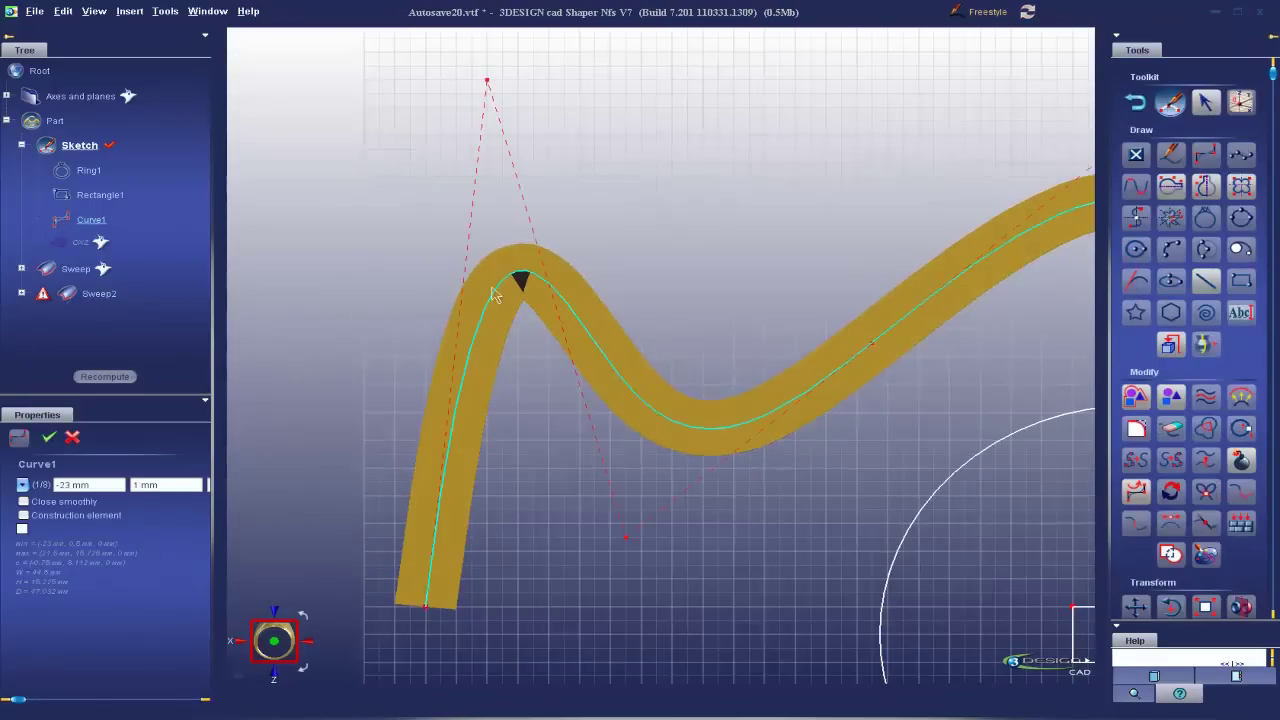
drag(425, 607, 305, 568)
click(81, 371)
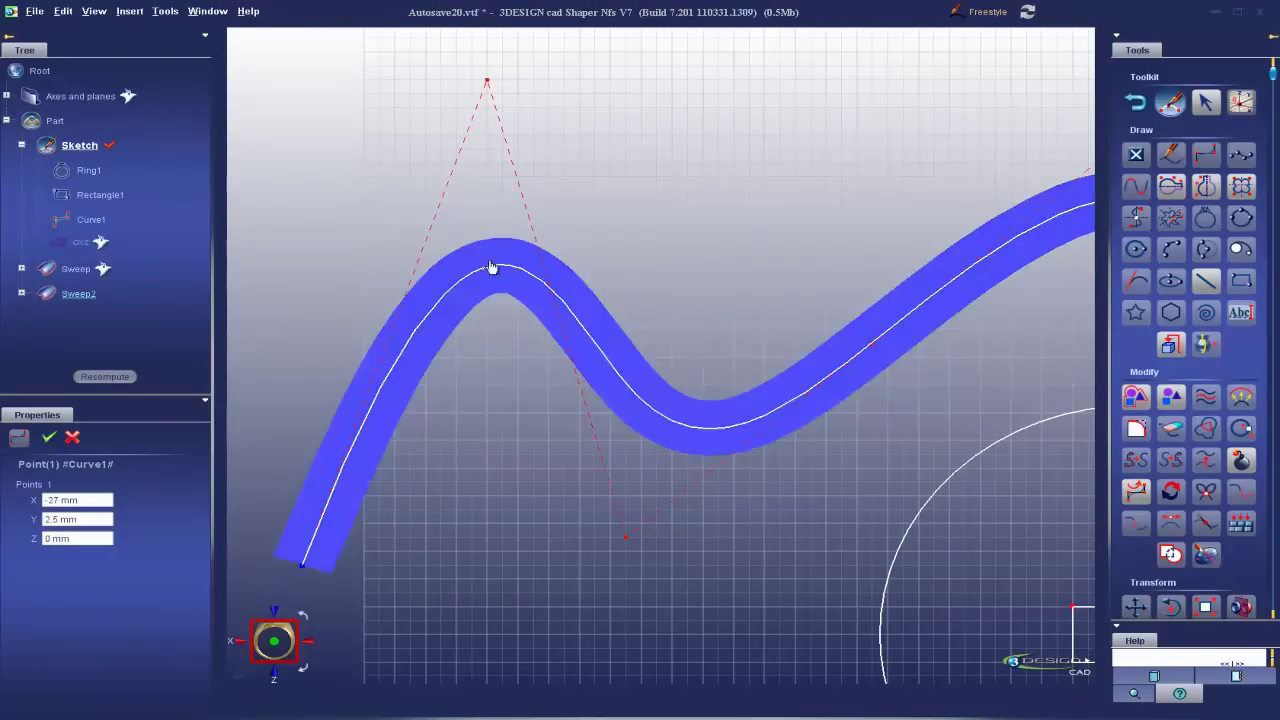
Reopen the wavy sweep to check its section lines around the widened bend, and confirm it
double_click(517, 313)
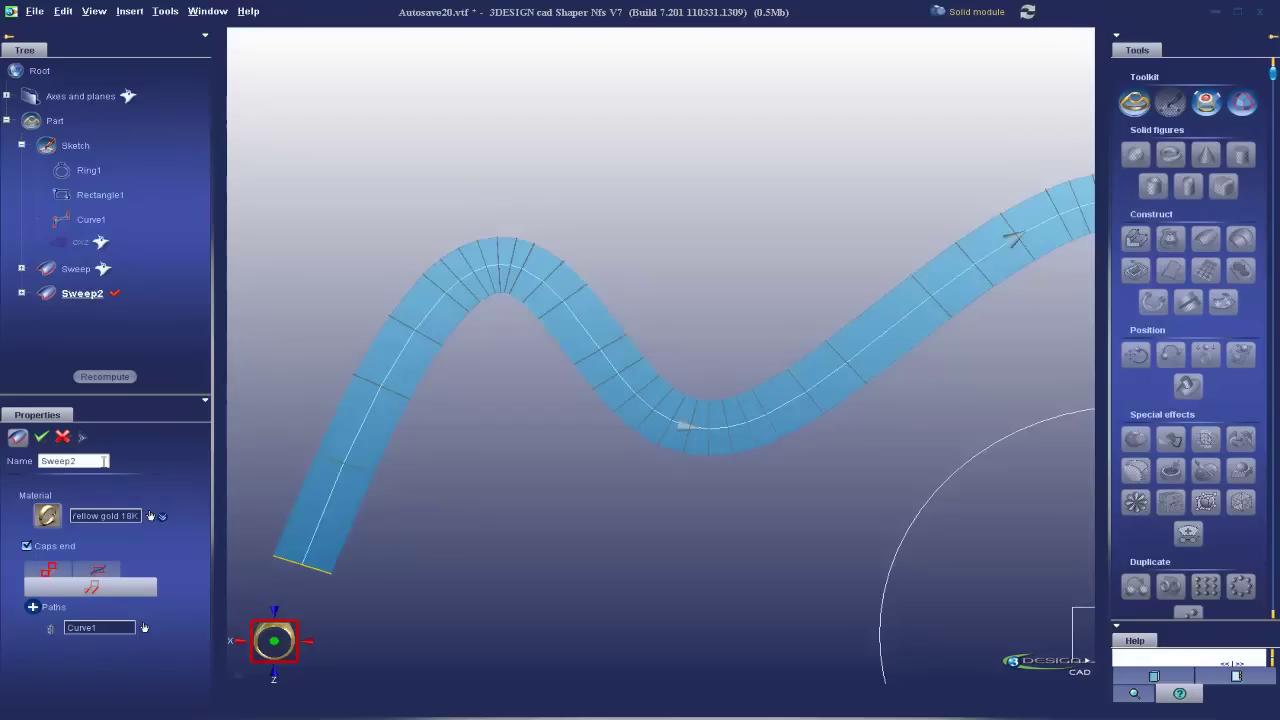
click(361, 429)
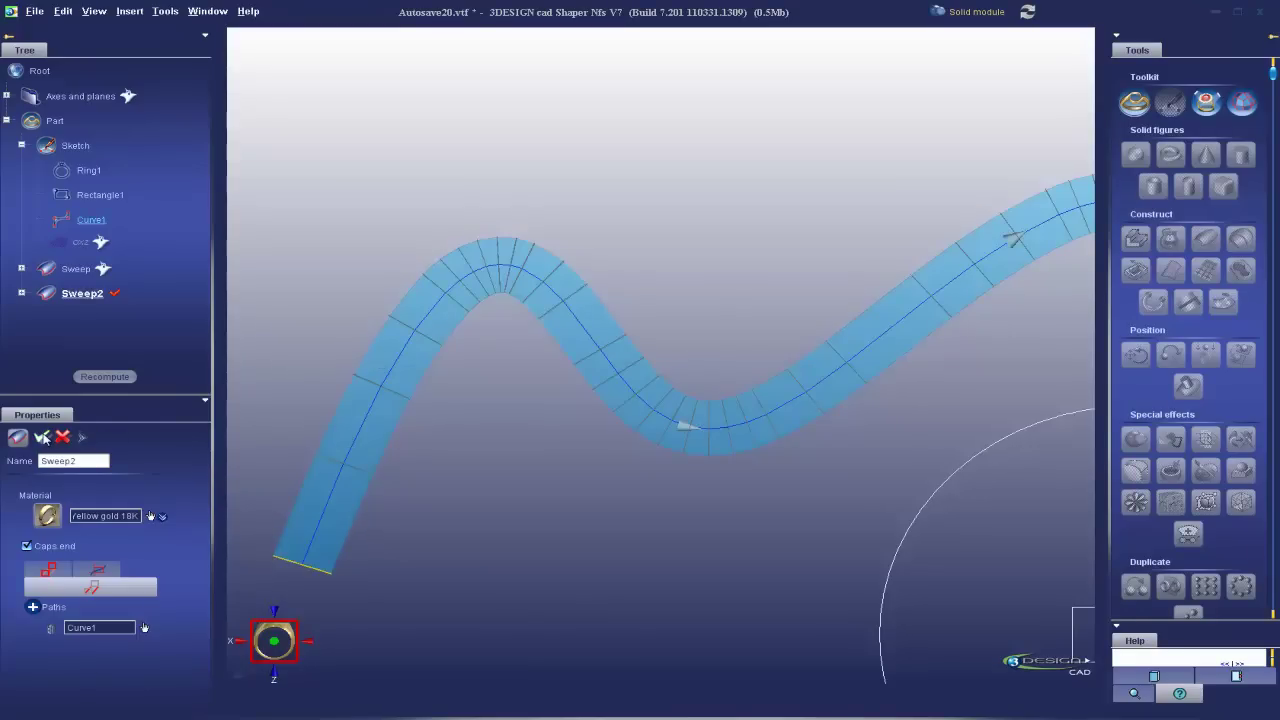
right_click(489, 571)
scroll(426, 583, down, 3)
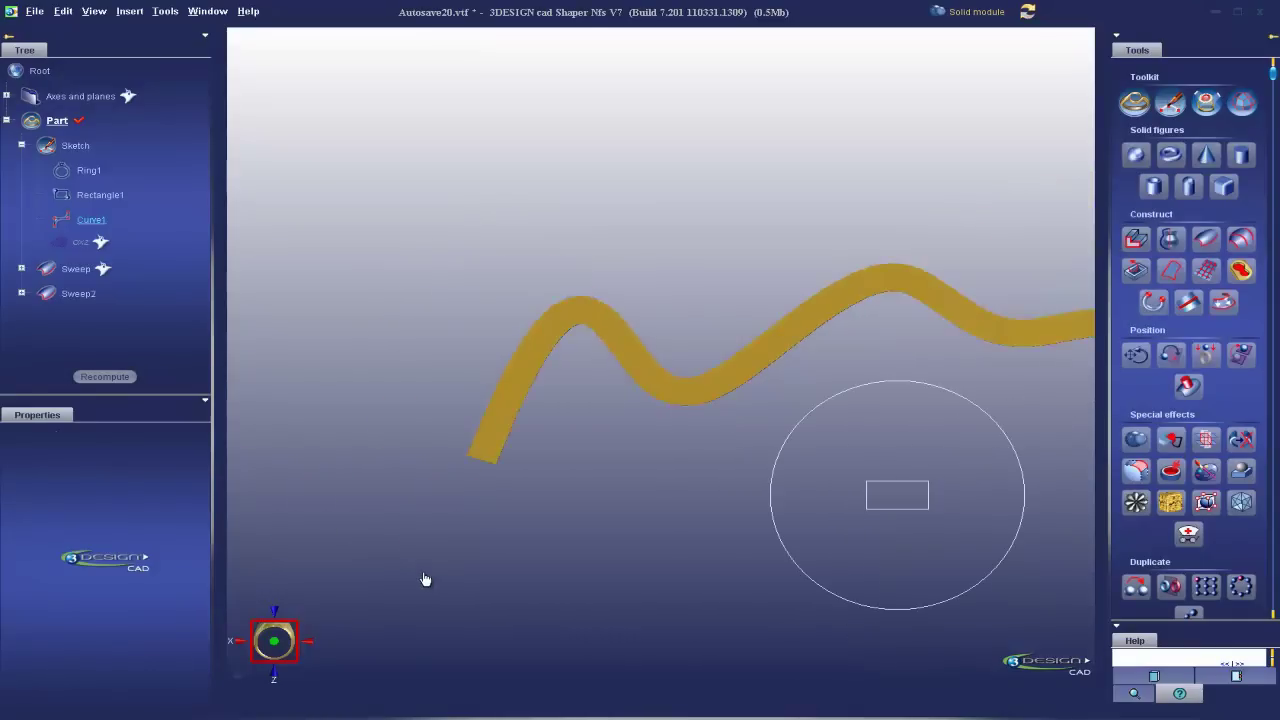
Delete the wavy sweep and the wavy curve it followed
click(651, 373)
right_click(651, 369)
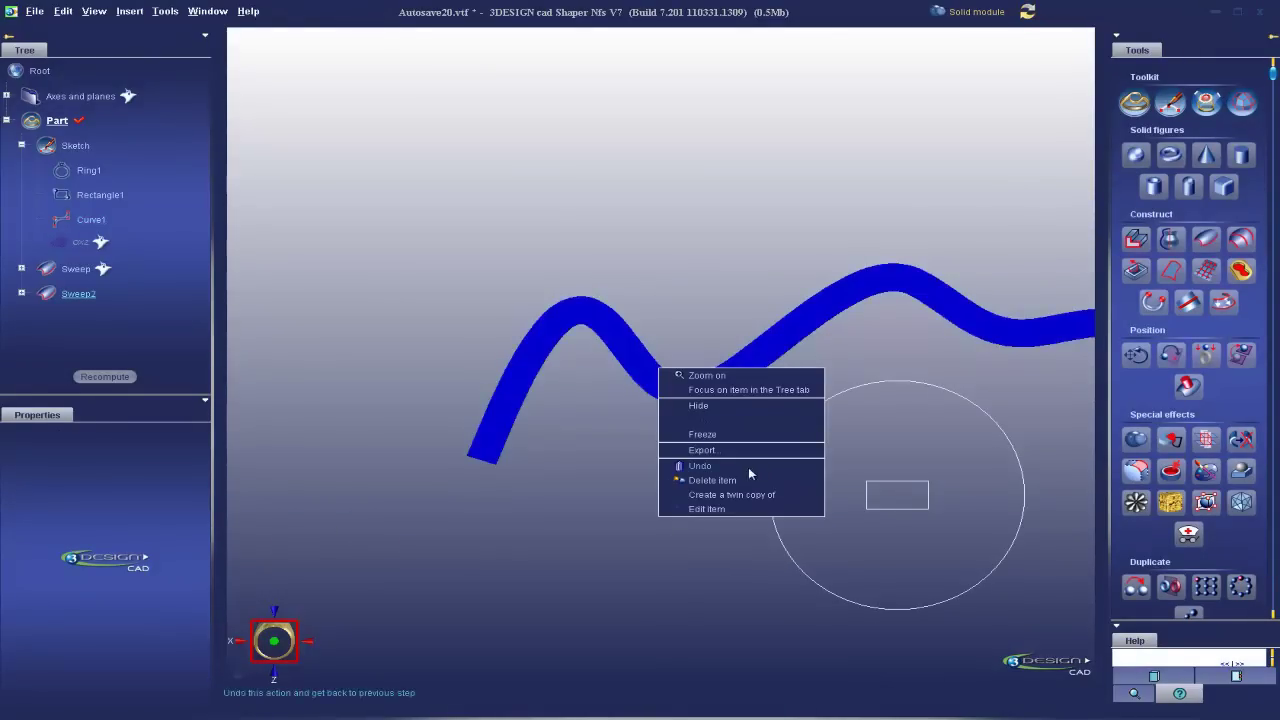
scroll(521, 427, up, 3)
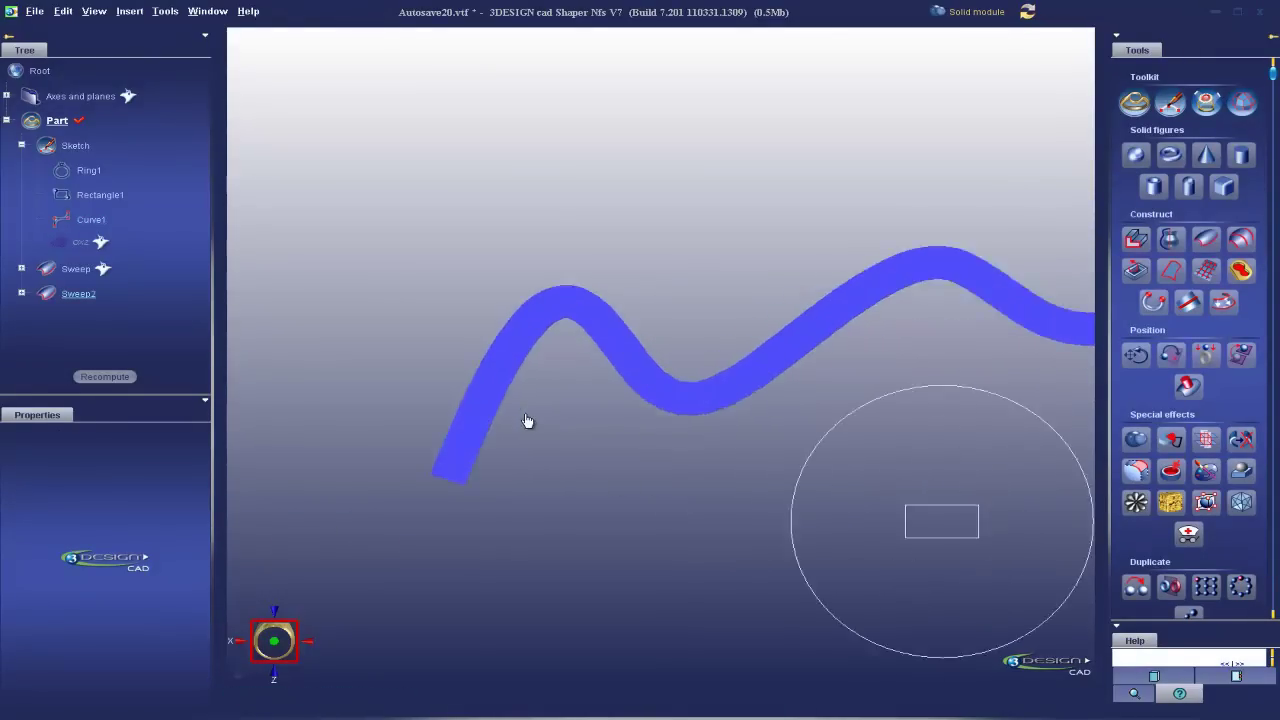
right_click(672, 385)
click(700, 497)
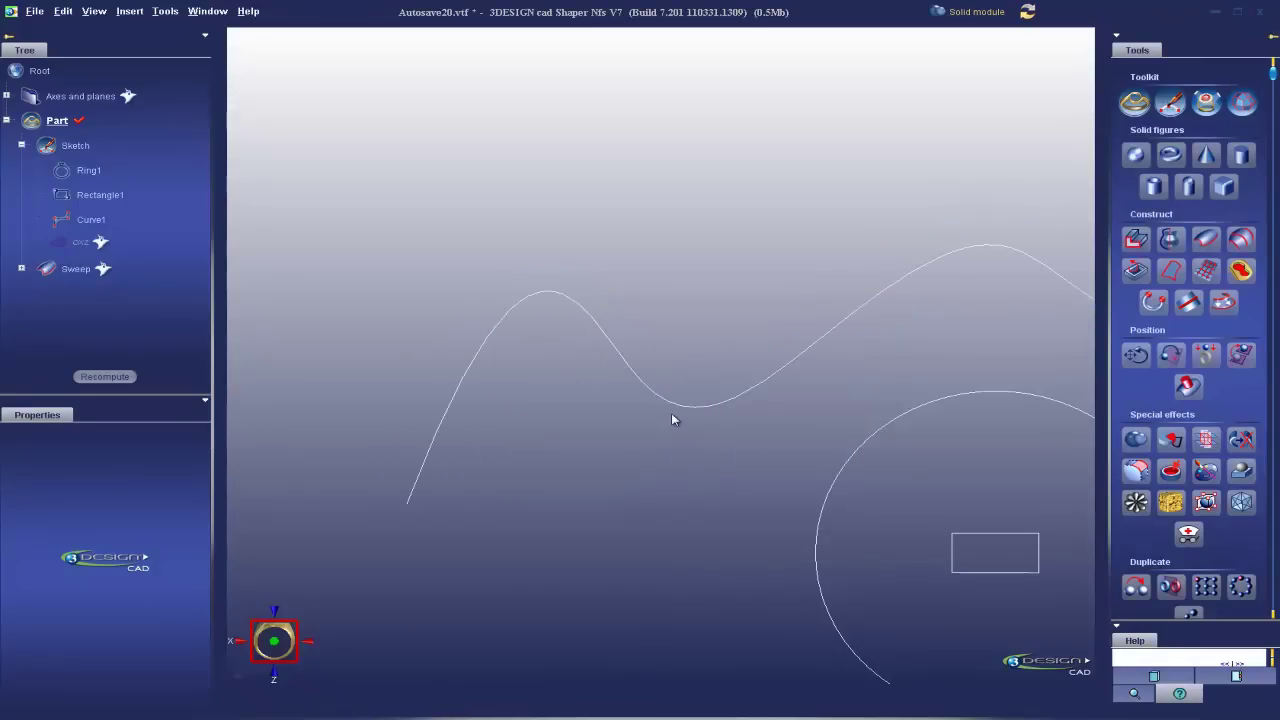
key(Delete)
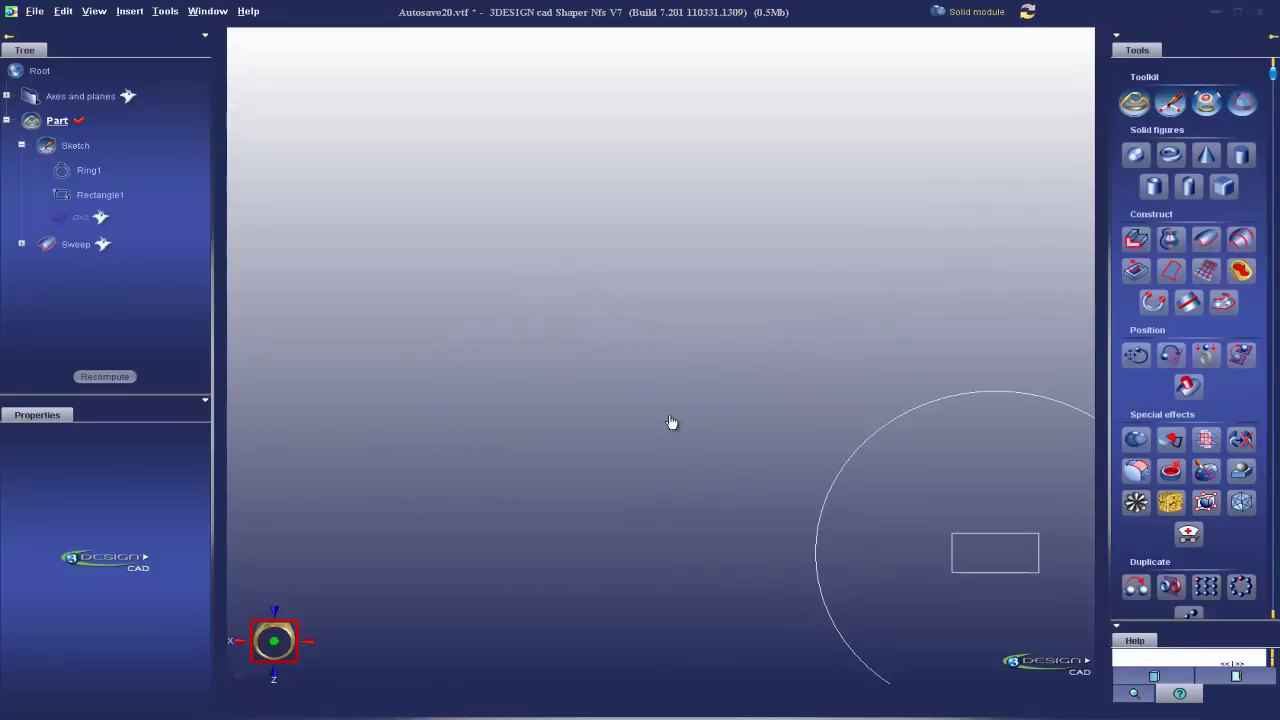
Show the hidden ring band sweep and the OYZ plane
right_click(73, 247)
click(113, 299)
scroll(641, 521, down, 2)
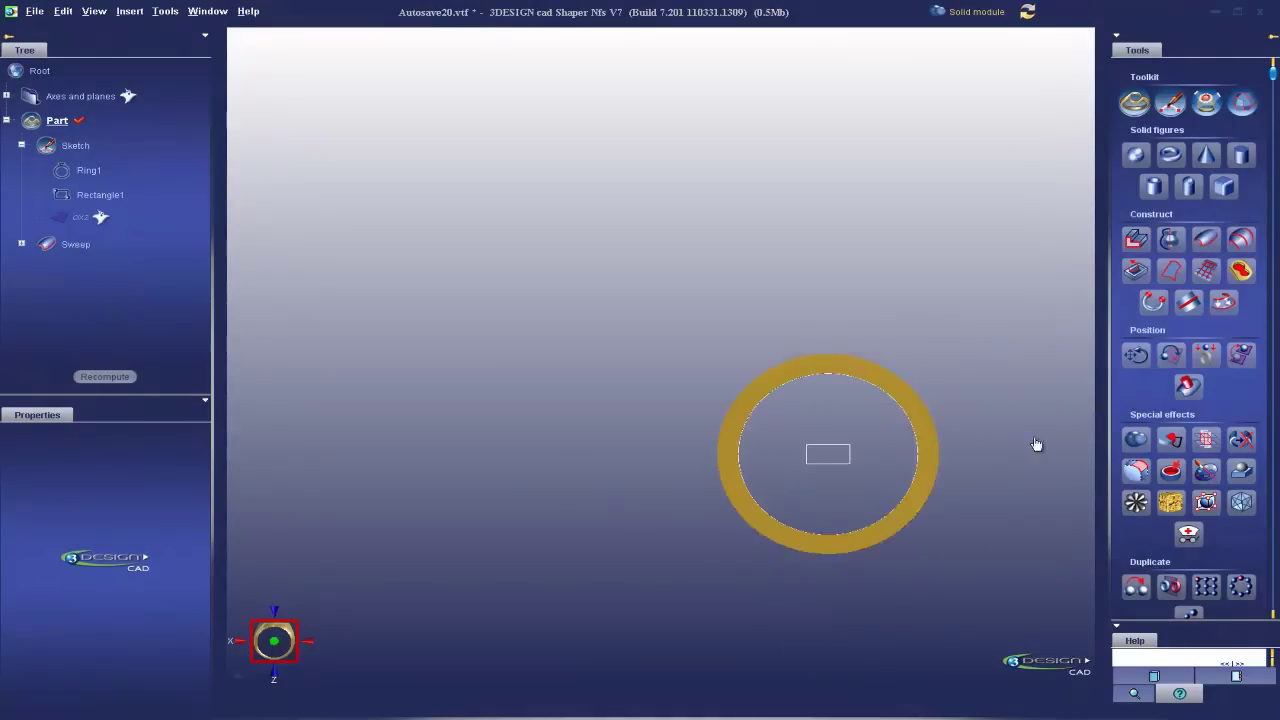
middle_drag(1038, 434, 660, 486)
click(8, 97)
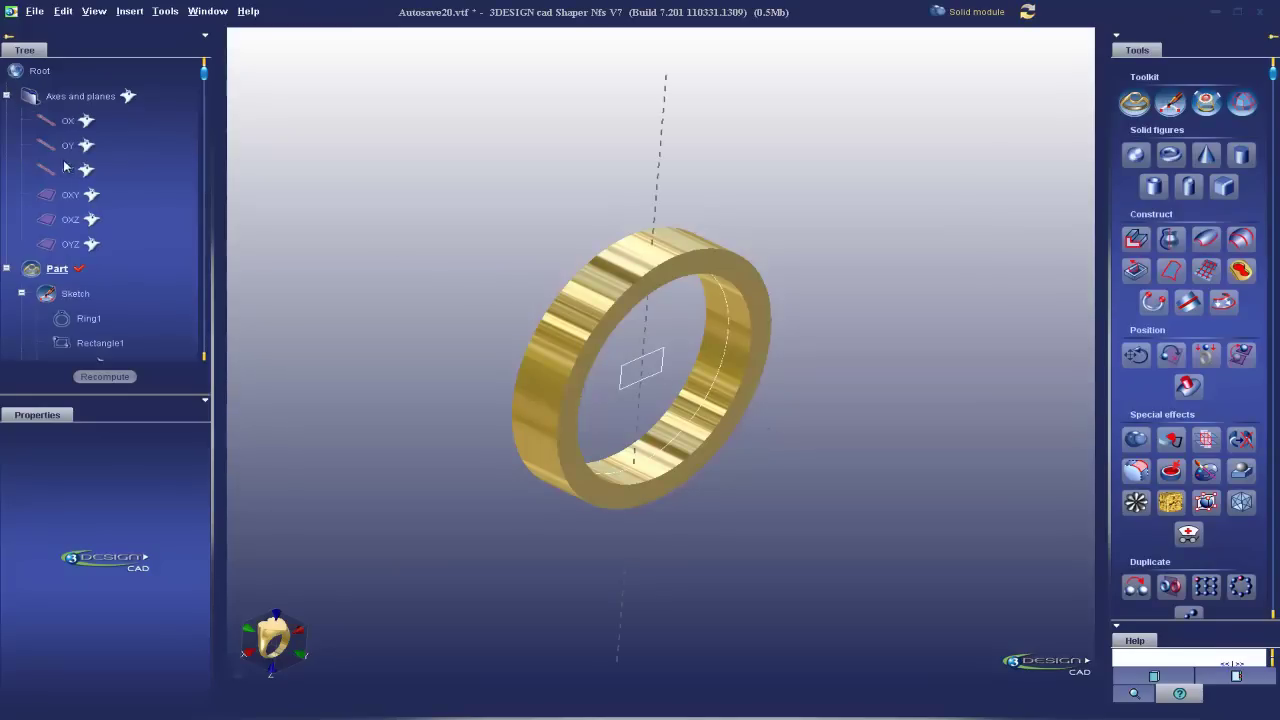
right_click(63, 238)
click(105, 288)
Cut the ring band along the OYZ plane and delete one half
middle_drag(851, 374, 634, 318)
click(637, 312)
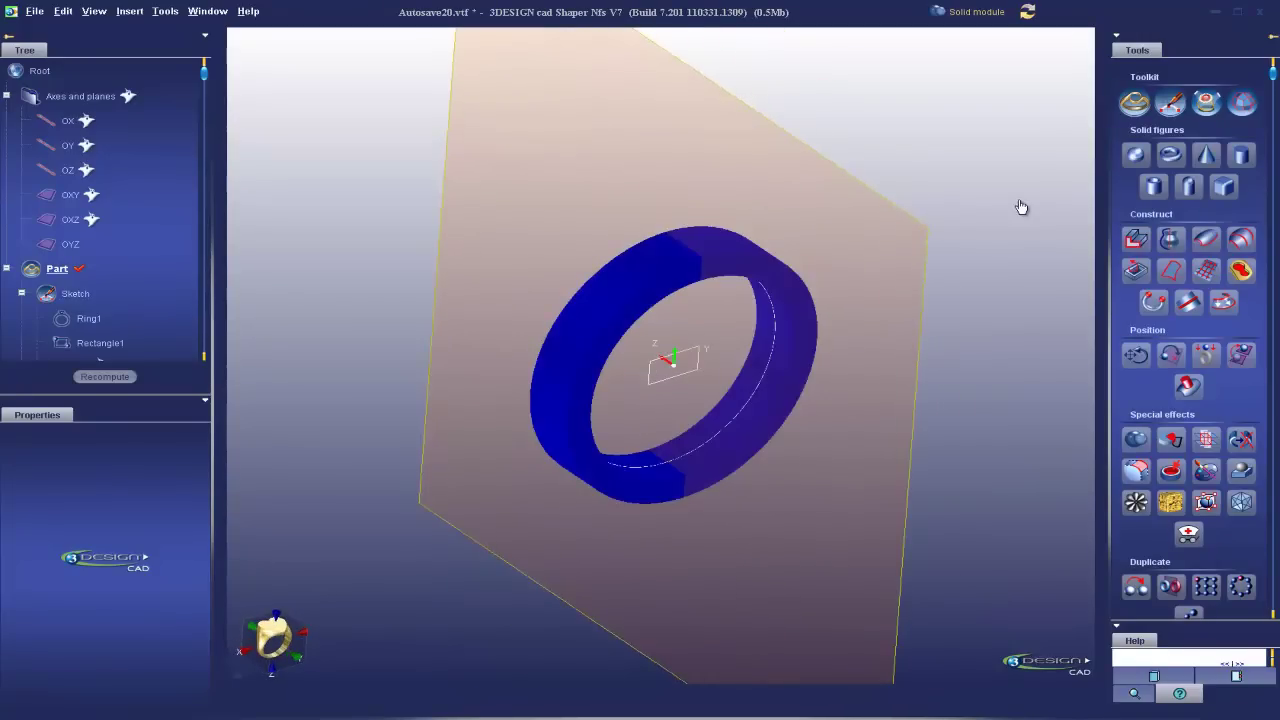
click(938, 247)
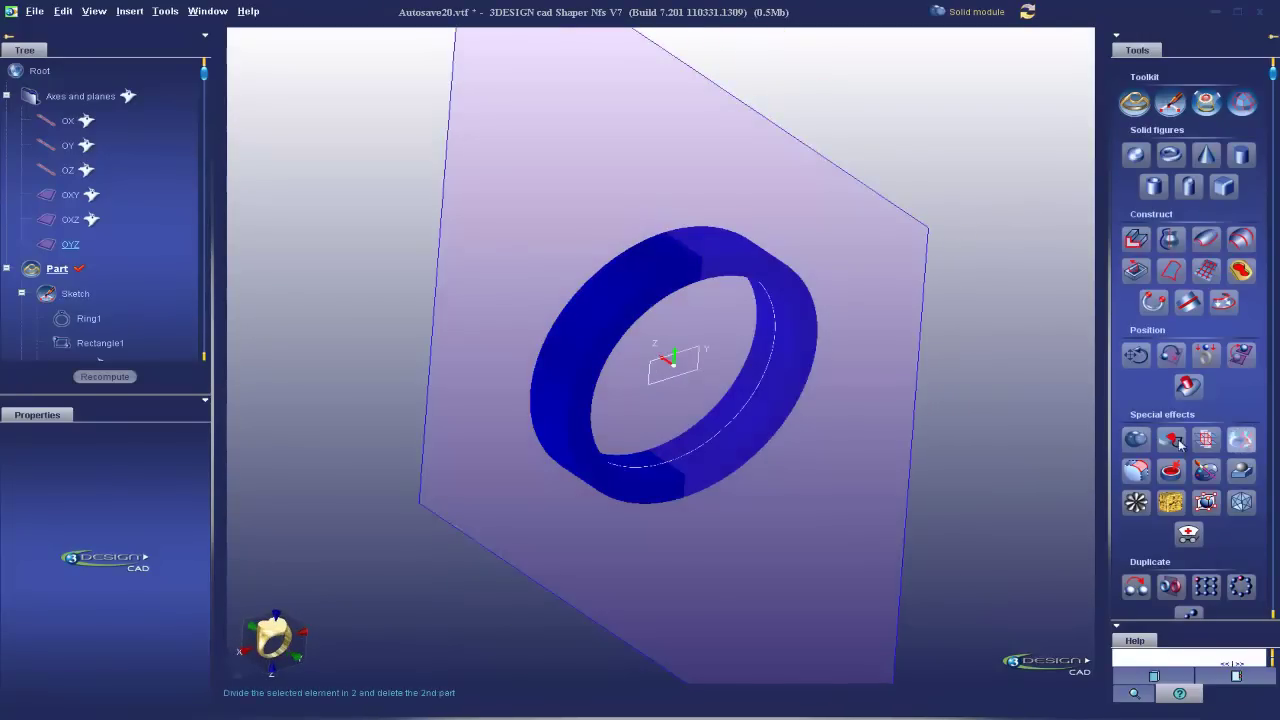
click(1241, 439)
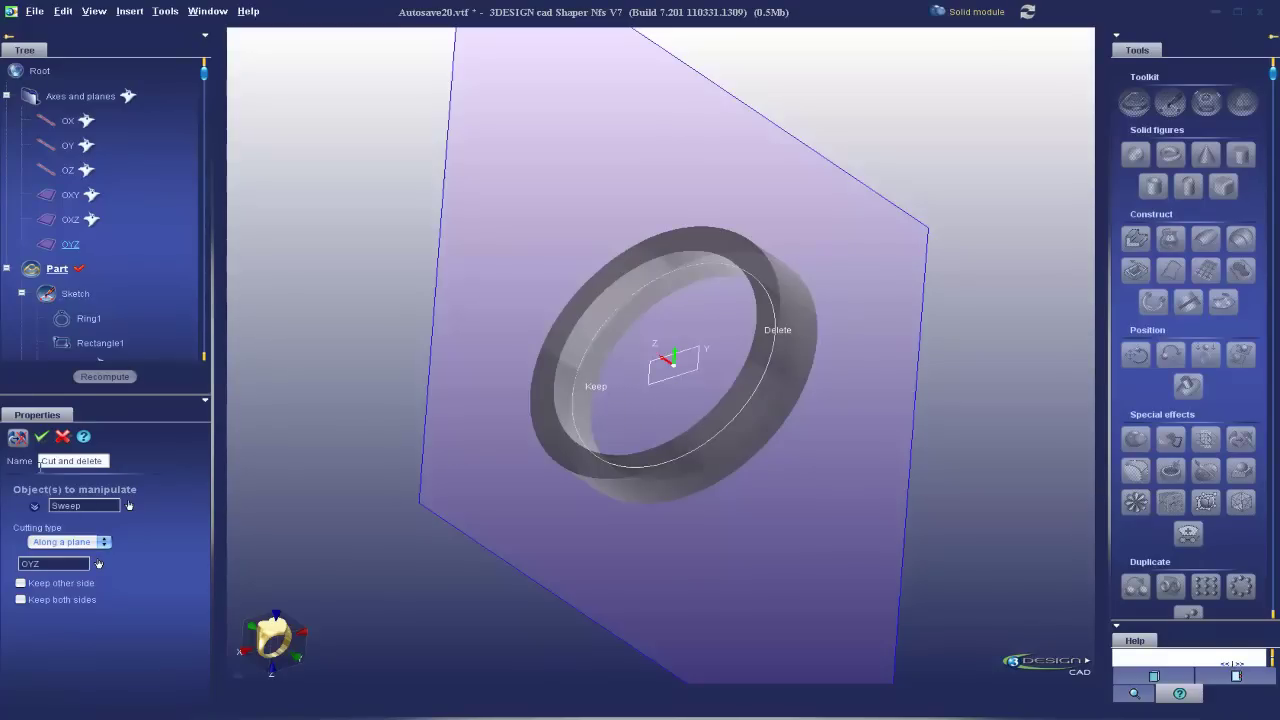
click(41, 438)
Examine the halved ring band's cut face against the rectangle profile and the finger-size curve
right_drag(860, 443, 686, 471)
middle_drag(837, 451, 685, 474)
scroll(743, 463, up, 3)
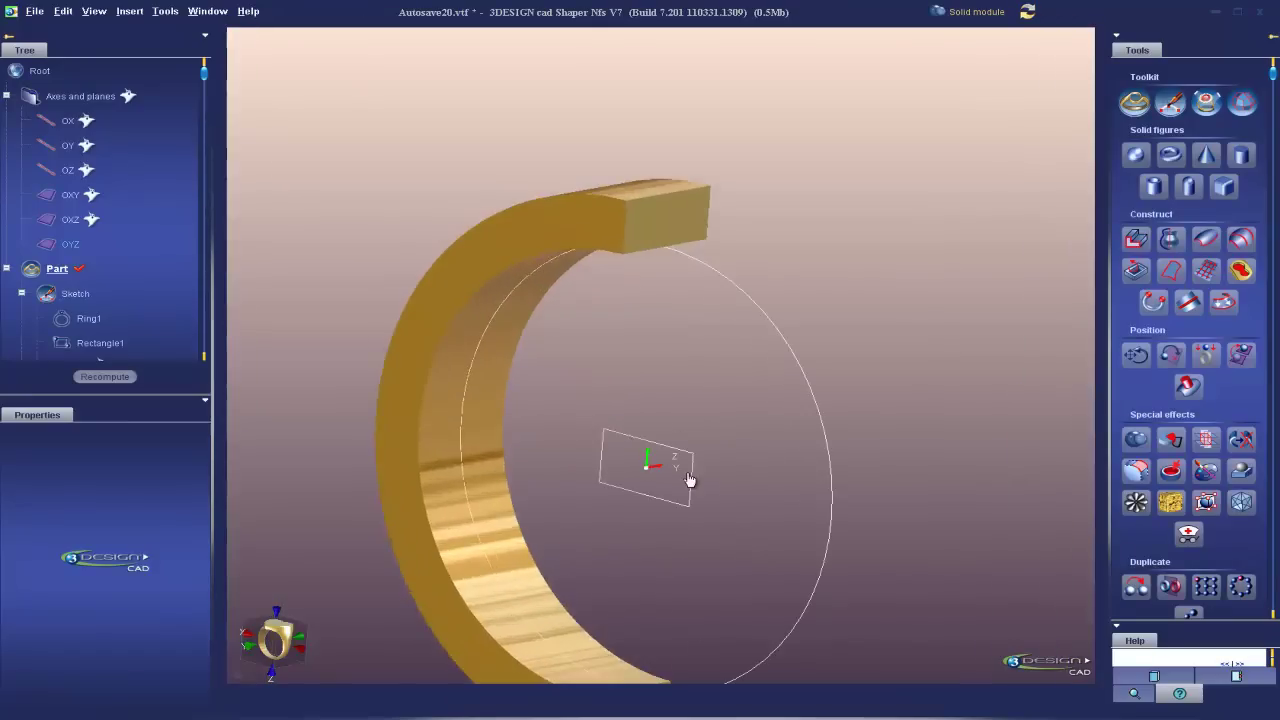
right_drag(743, 463, 690, 342)
click(717, 237)
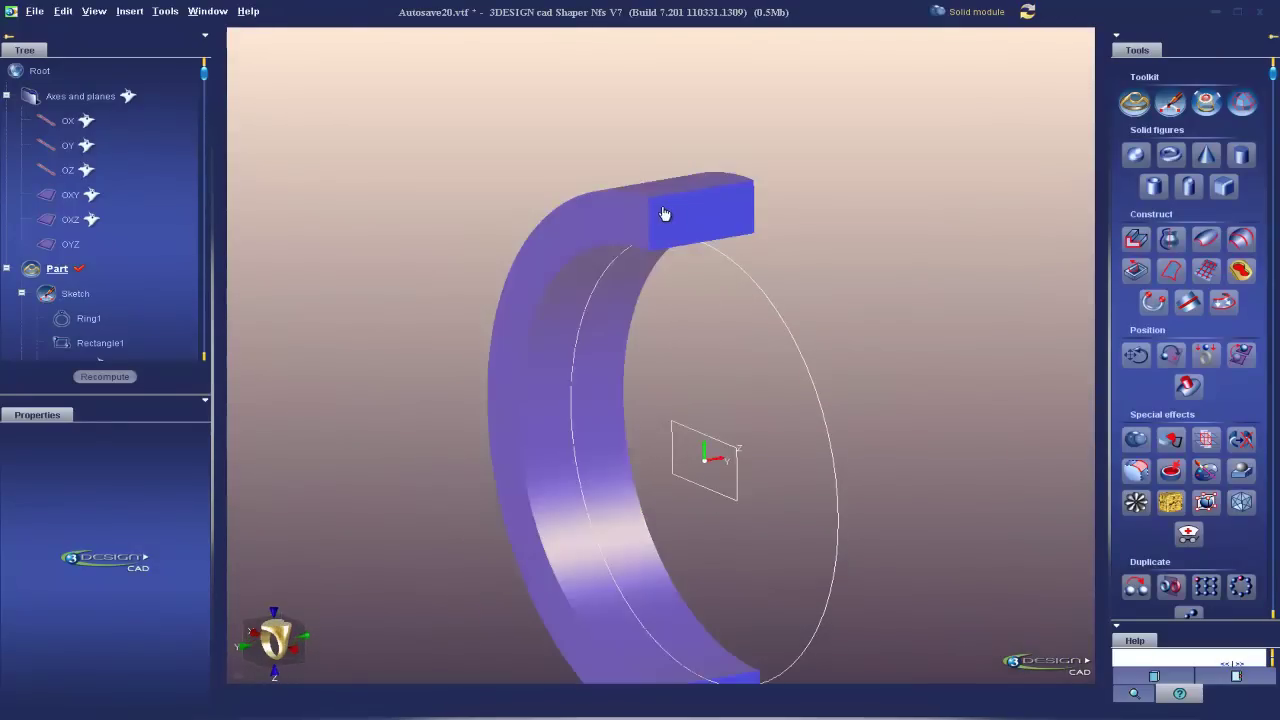
right_drag(606, 491, 812, 424)
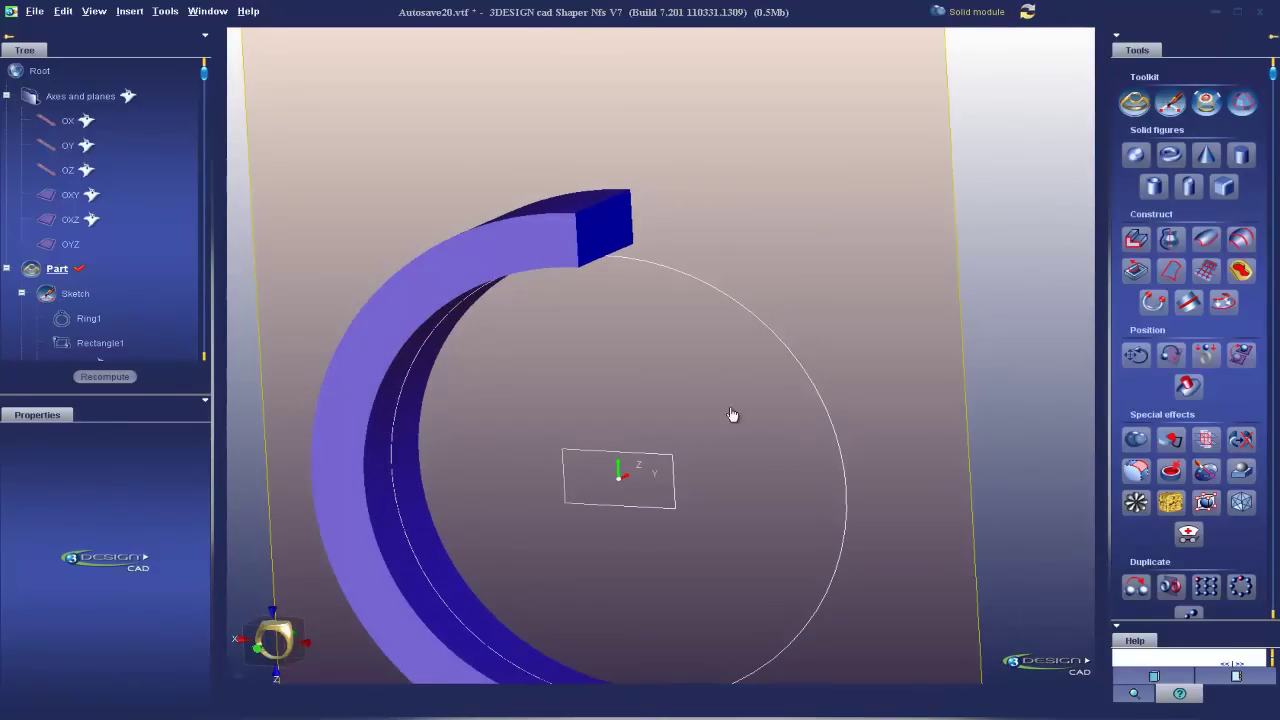
right_drag(721, 416, 605, 396)
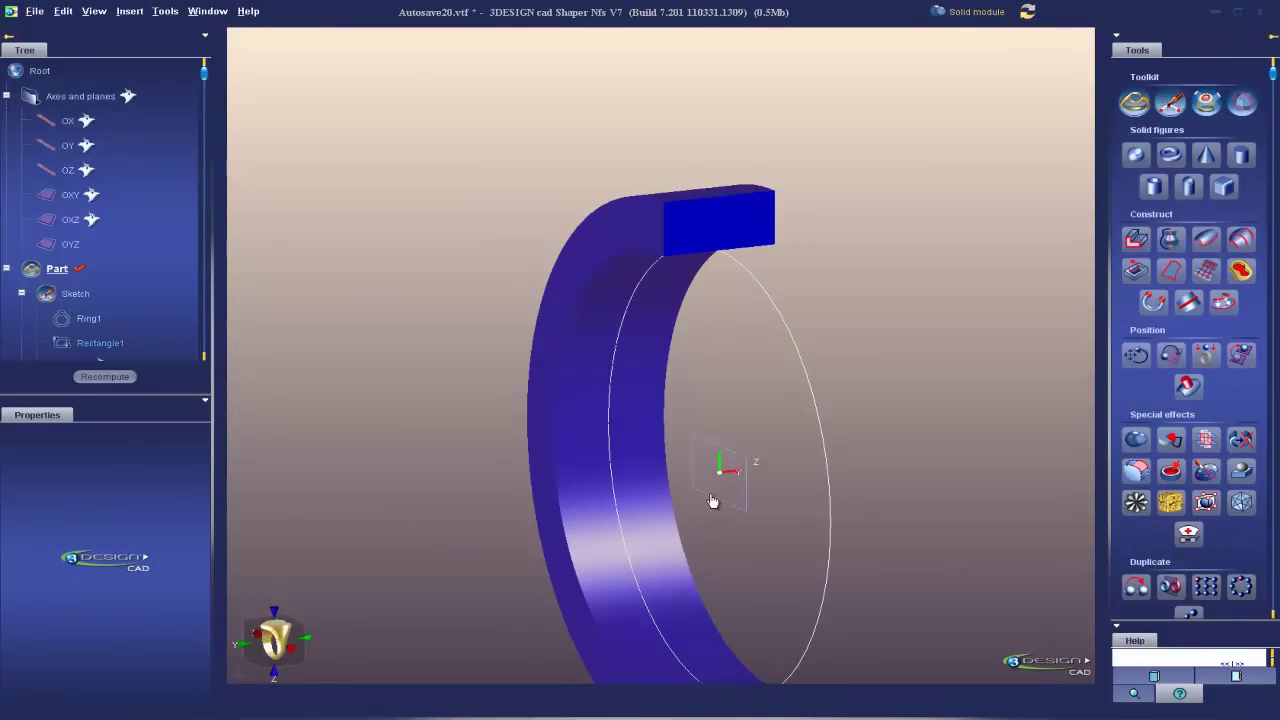
Open the rectangle's sketch, raise its starting corner to X -2 mm, Y 3 mm, and recompute the model
double_click(712, 442)
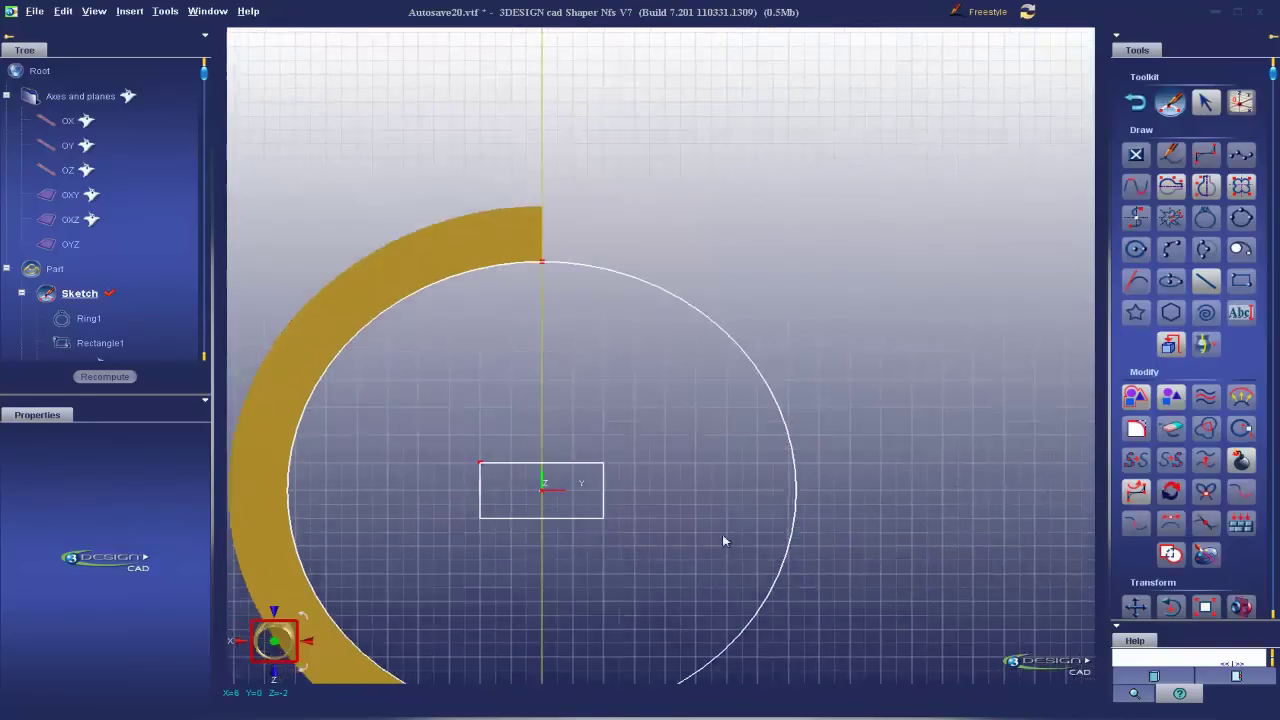
drag(472, 409, 464, 347)
scroll(1043, 404, down, 3)
middle_drag(1043, 404, 823, 415)
click(95, 380)
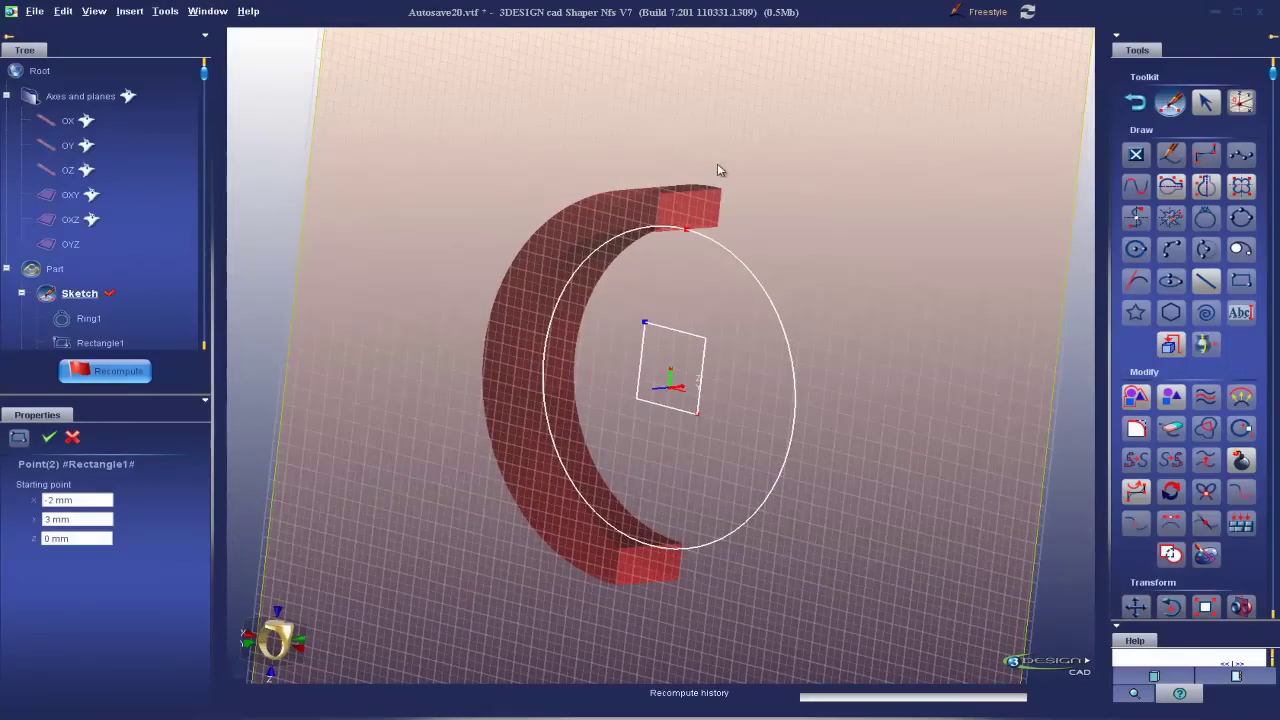
Examine the thickness of the recomputed half band relative to the taller rectangle and the finger-size curve
middle_drag(768, 312, 765, 362)
click(690, 430)
scroll(680, 434, down, 3)
middle_drag(677, 436, 733, 405)
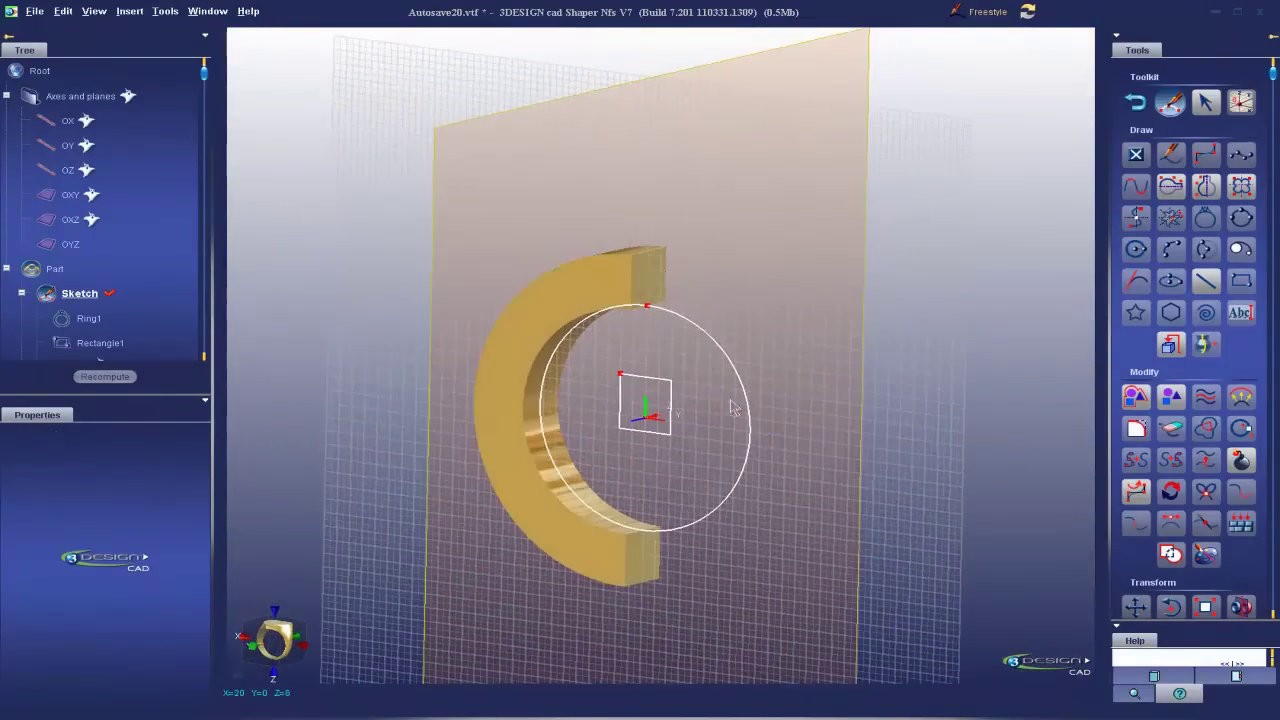
scroll(885, 319, up, 2)
middle_drag(902, 540, 891, 491)
scroll(897, 469, up, 2)
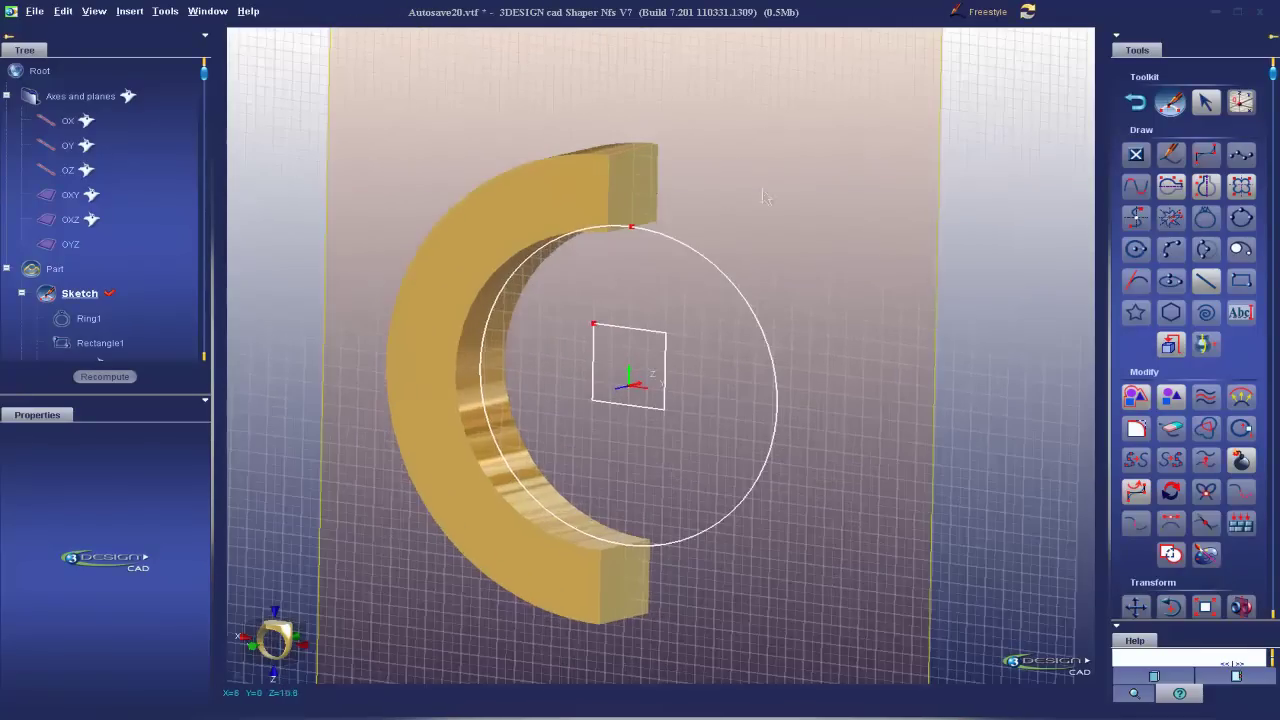
Delete the cut ring band without retrieving the elements it contains
click(563, 201)
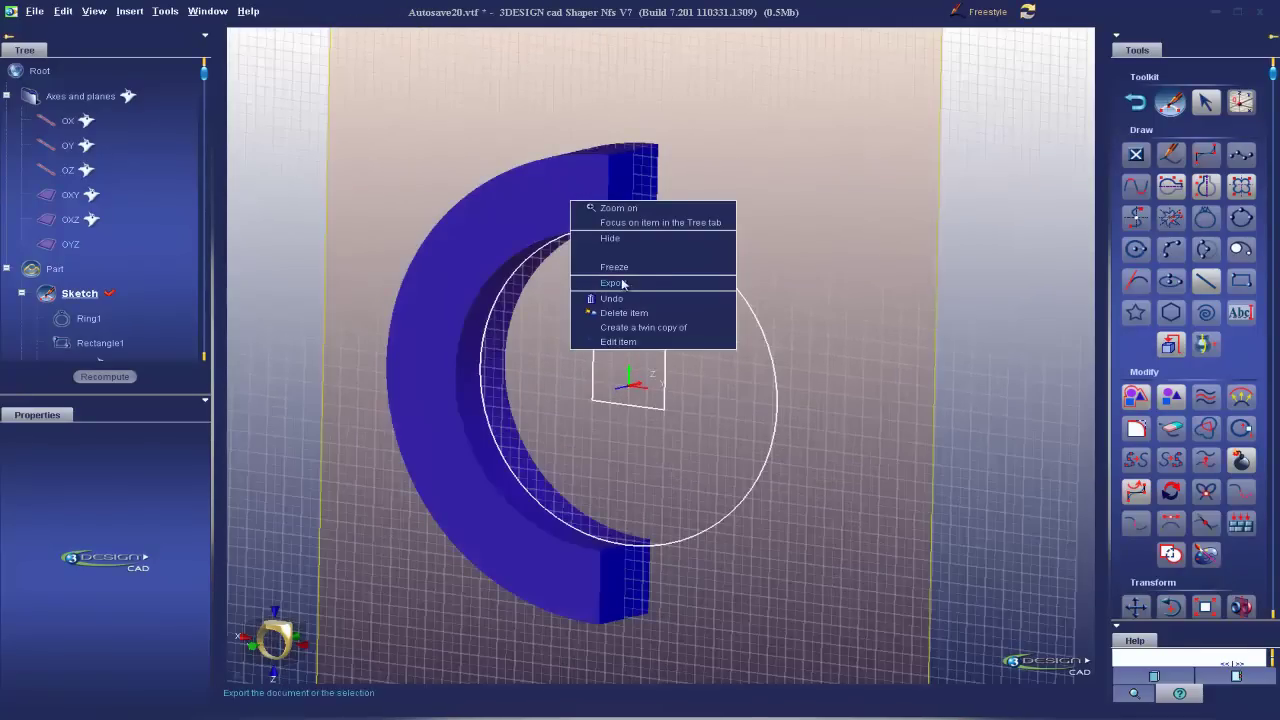
click(632, 313)
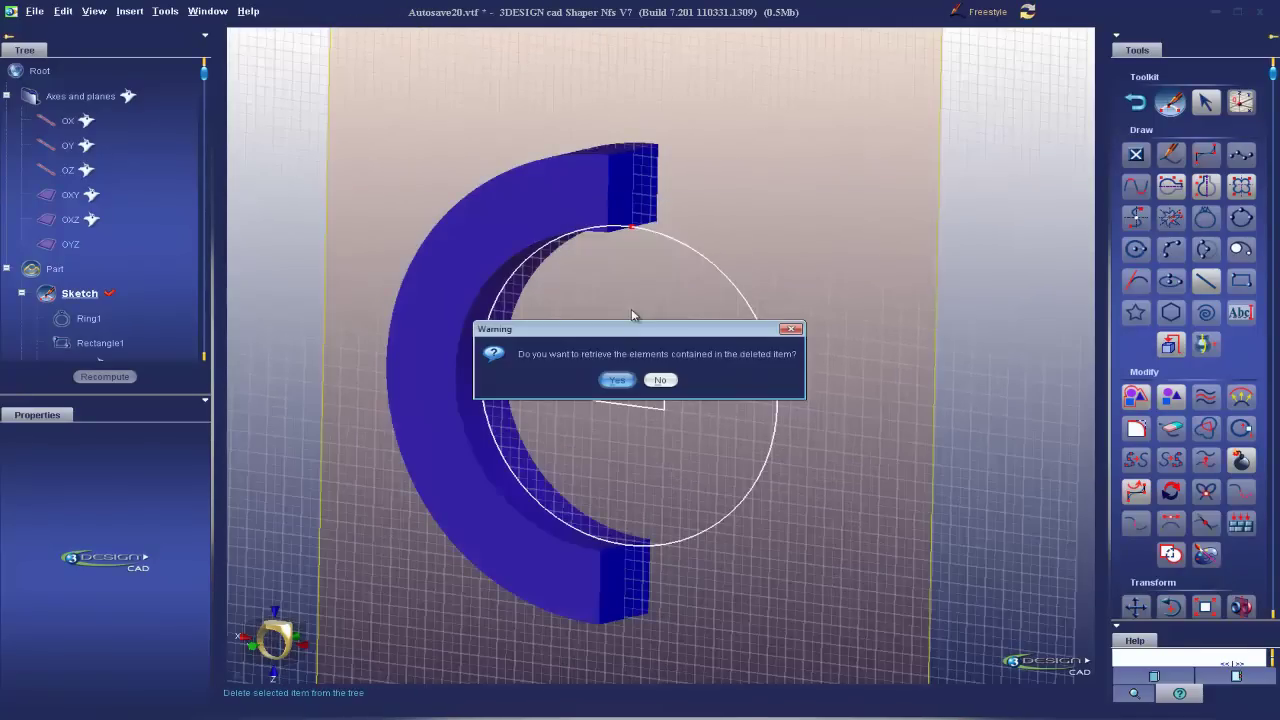
click(658, 381)
Move the finger-size curve 2 mm along Z, away from the rectangle profile's plane
mouse_move(877, 309)
middle_down()
mouse_move(800, 300)
mouse_move(818, 303)
middle_up()
click(250, 656)
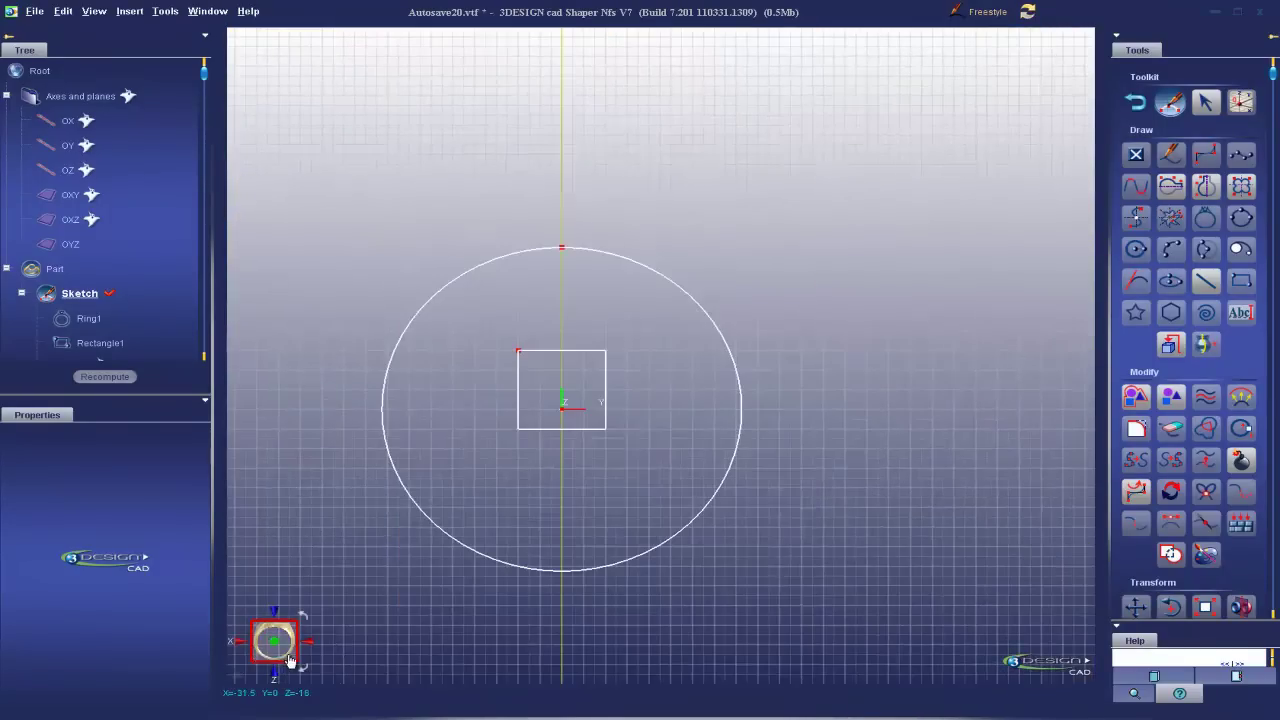
click(240, 645)
scroll(590, 400, down, 3)
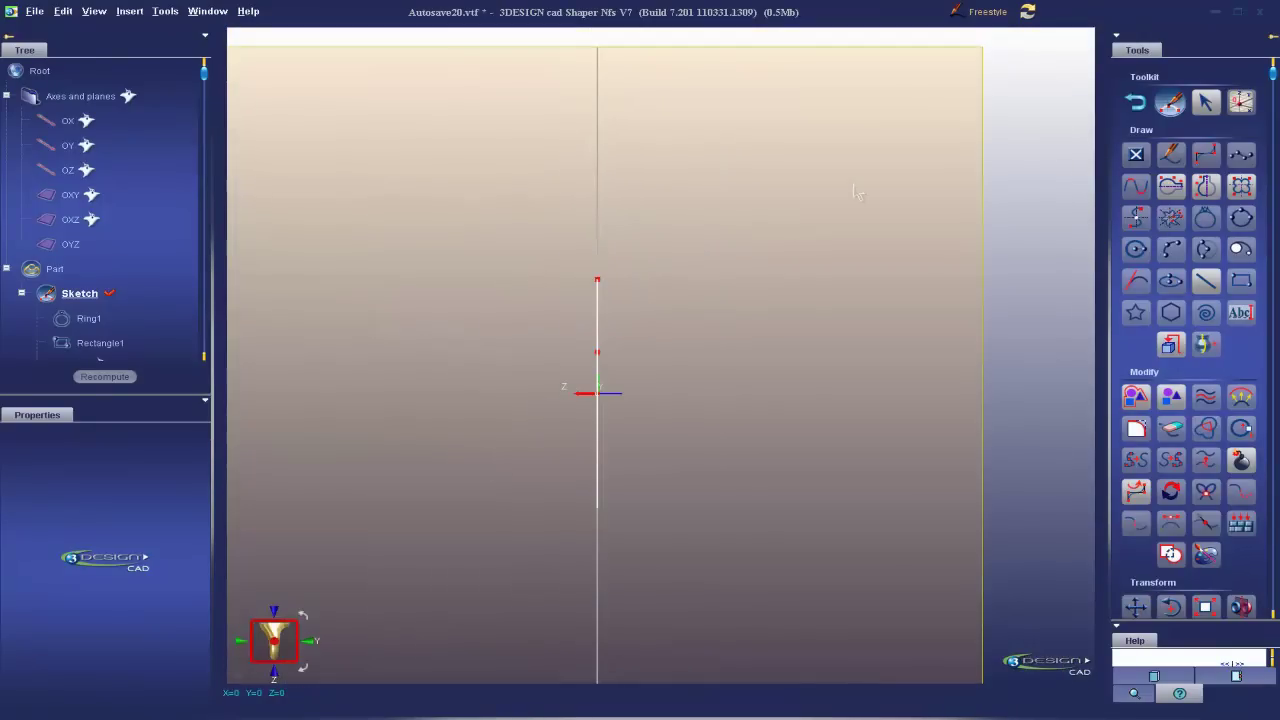
middle_drag(602, 390, 649, 434)
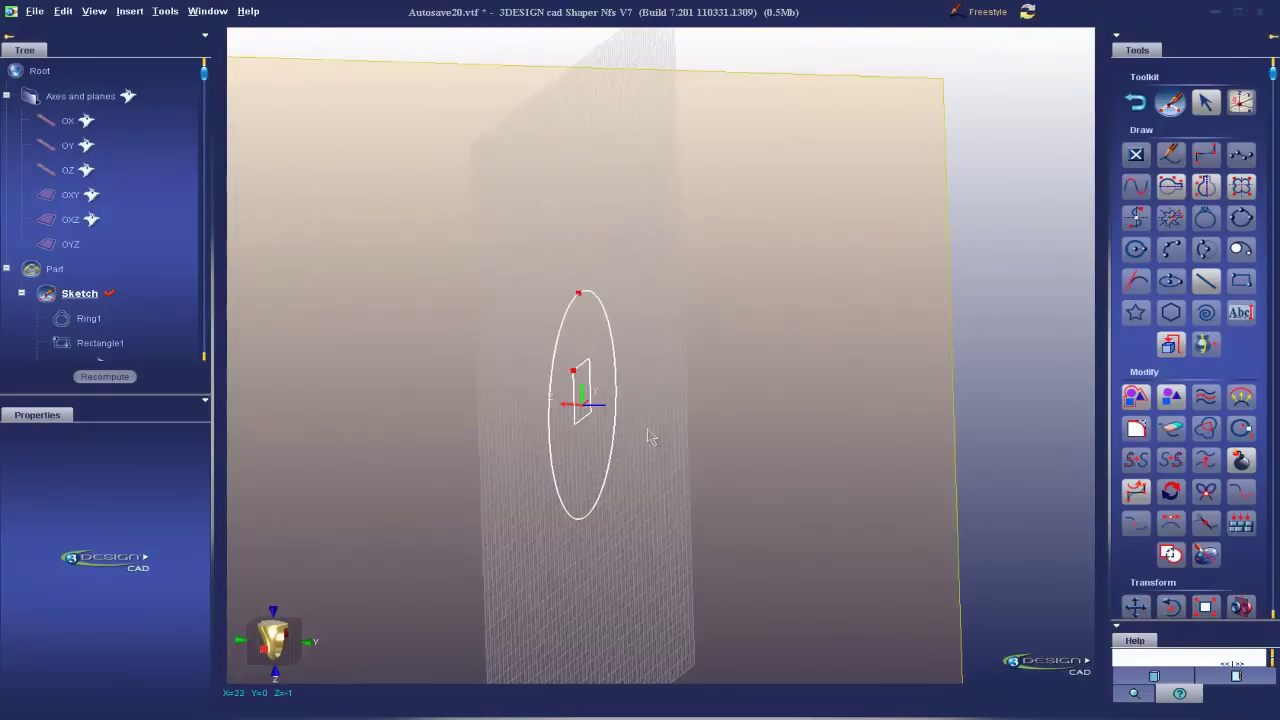
click(551, 363)
click(262, 652)
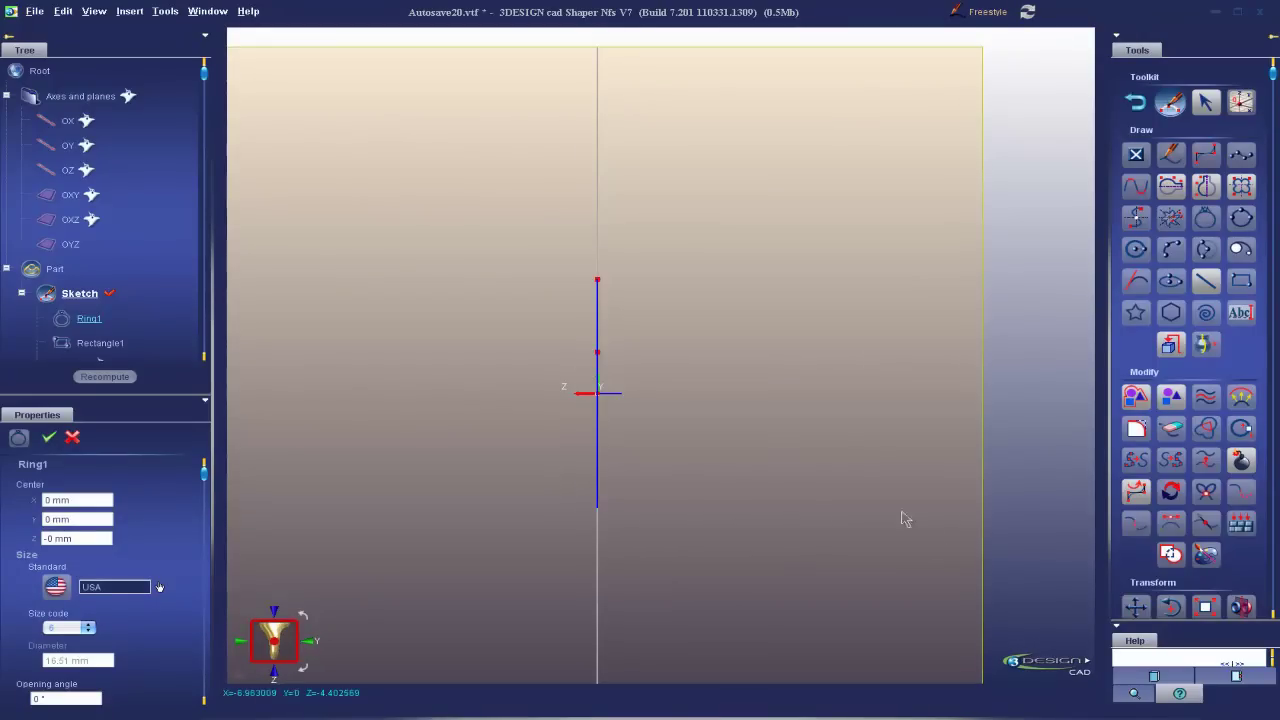
click(1136, 607)
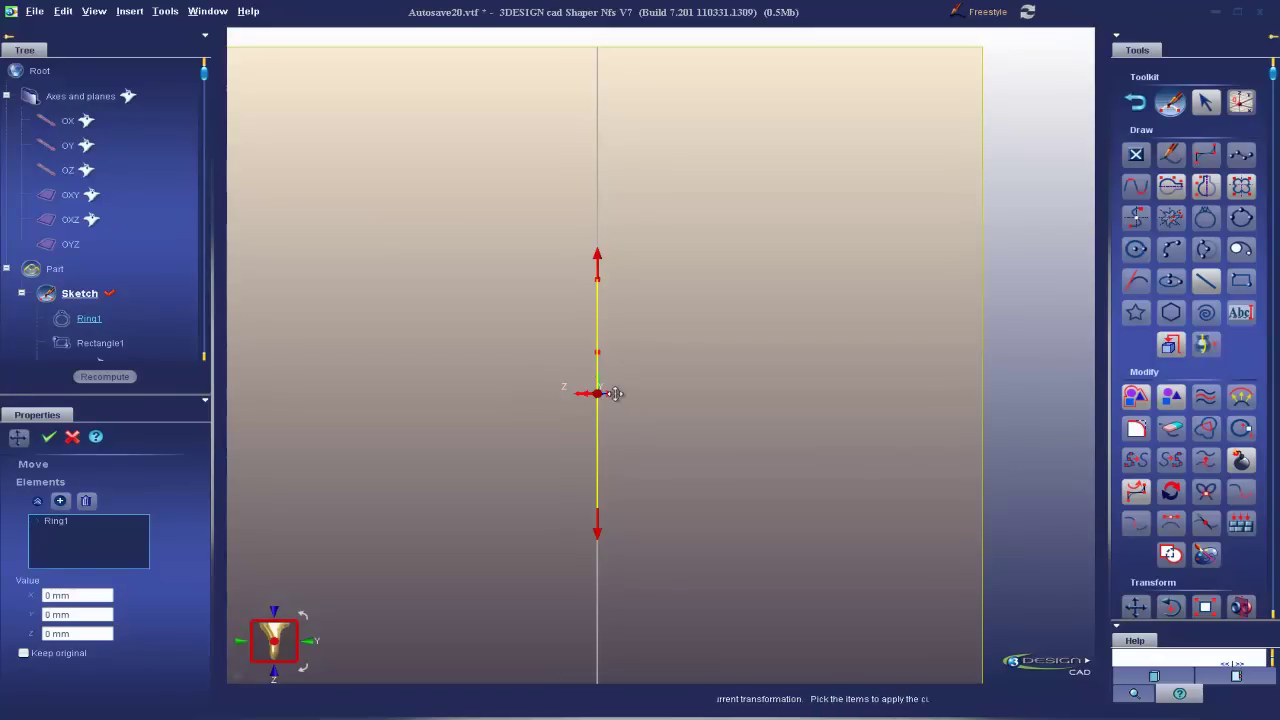
drag(615, 393, 650, 394)
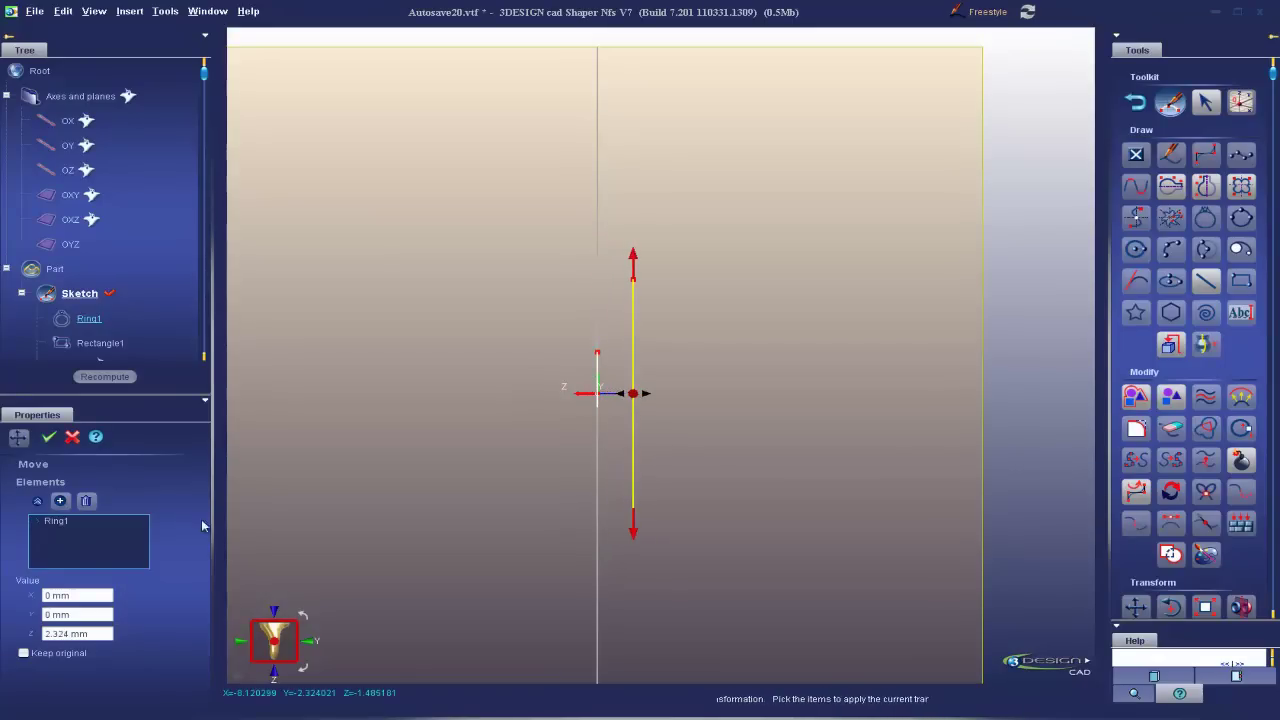
click(97, 638)
text(2)
key(Return)
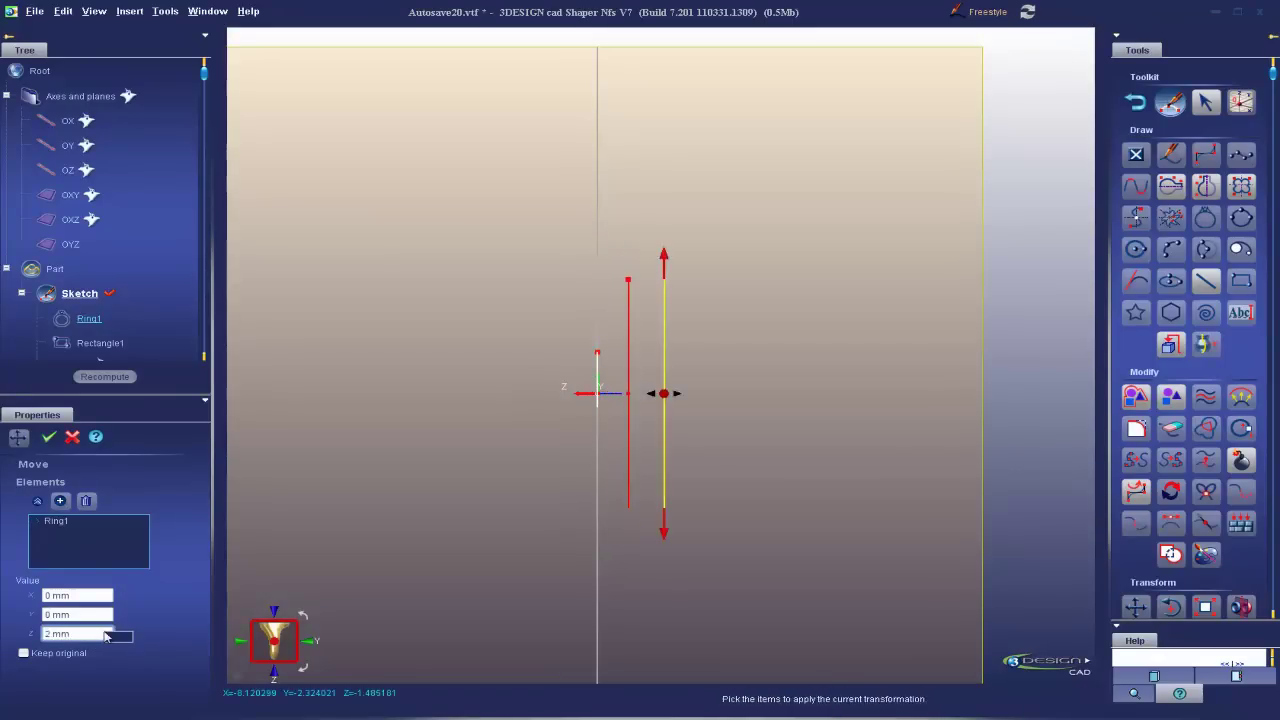
click(48, 438)
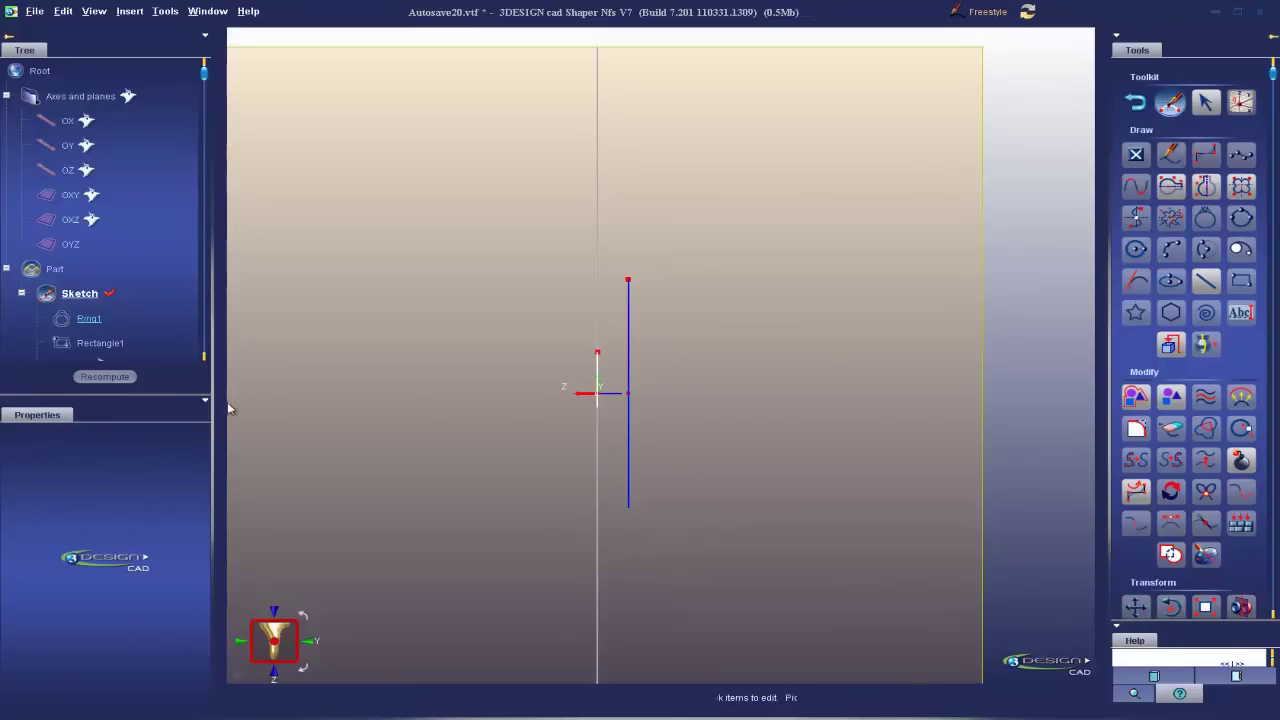
Leave the sketch for the solid module and show the hidden OXZ plane
middle_drag(800, 357, 700, 380)
click(1145, 108)
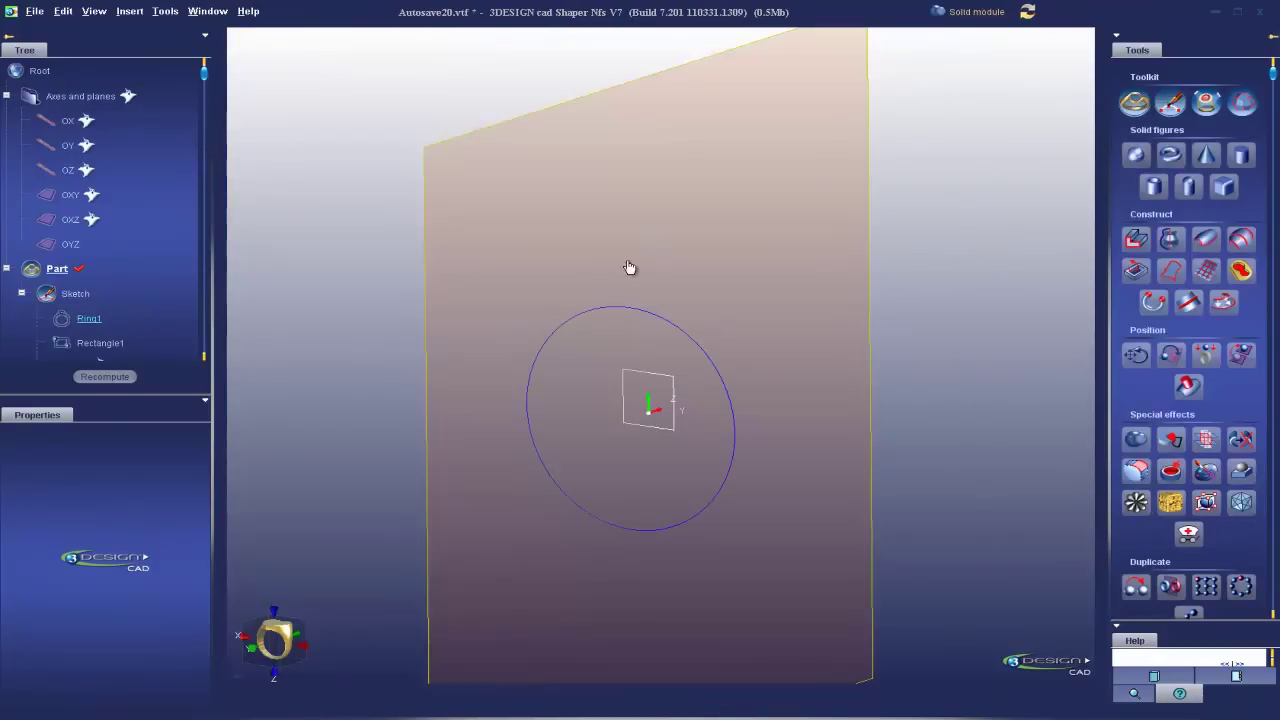
mouse_move(829, 266)
middle_down()
mouse_move(593, 413)
mouse_move(899, 442)
mouse_move(800, 420)
middle_up()
click(47, 219)
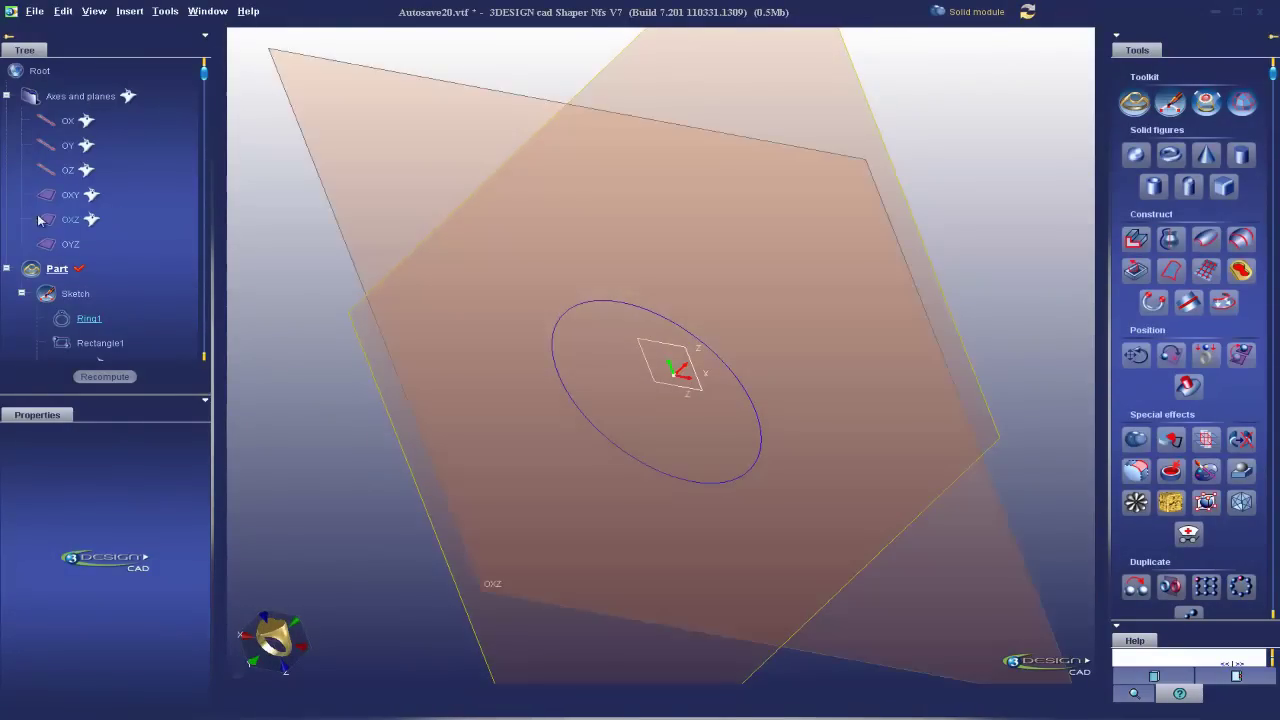
right_click(50, 220)
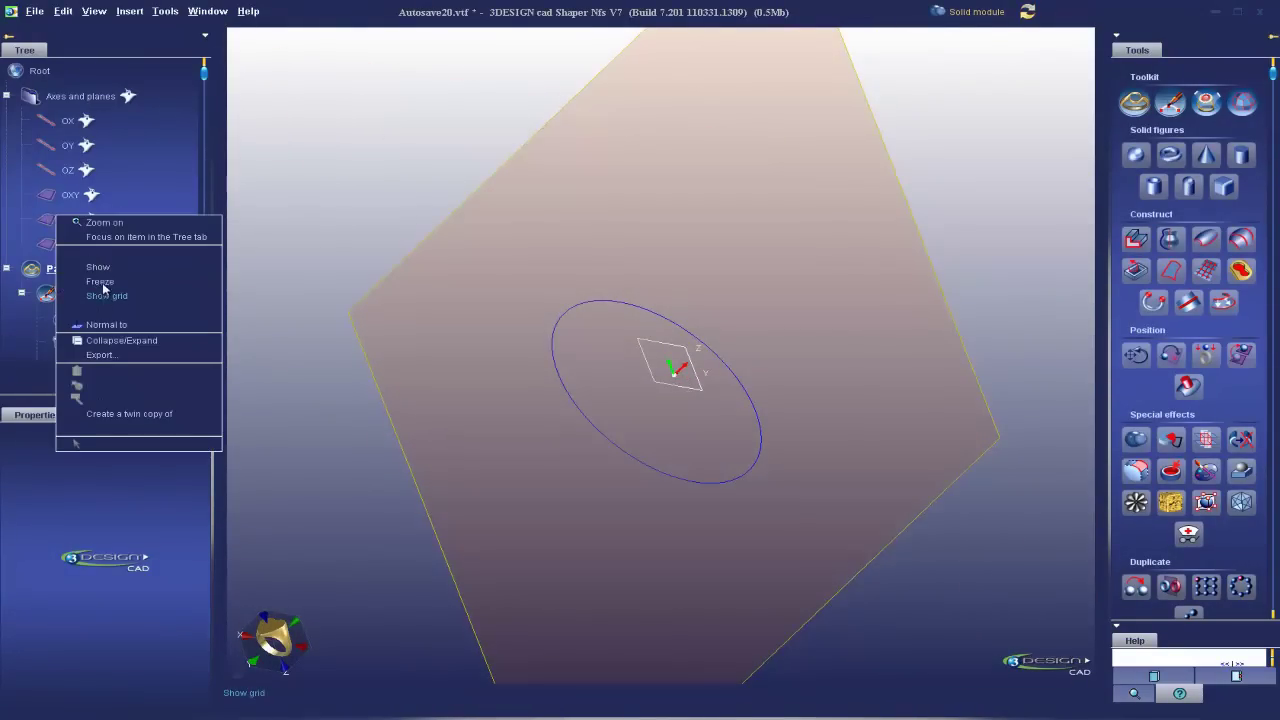
click(99, 270)
right_click(72, 197)
Mirror the finger-size curve across the OXZ plane to give the band a second rail
middle_drag(495, 362, 766, 400)
scroll(717, 326, up, 3)
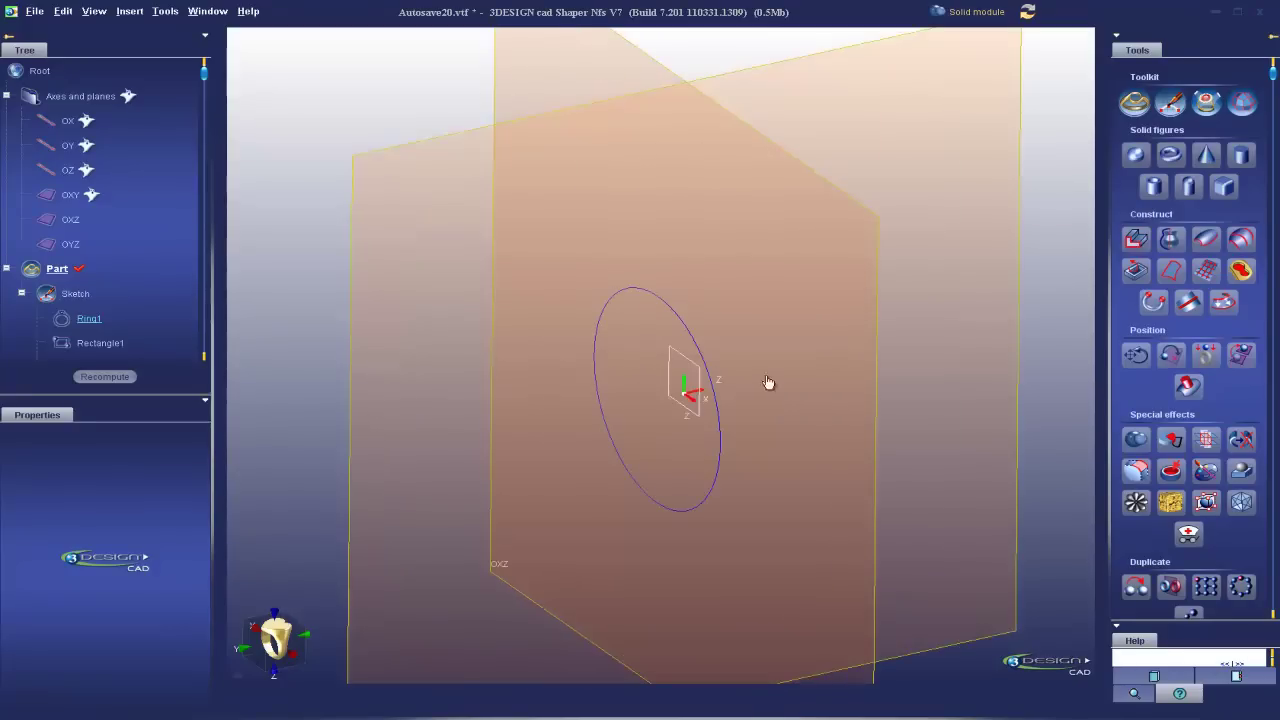
middle_drag(531, 393, 686, 343)
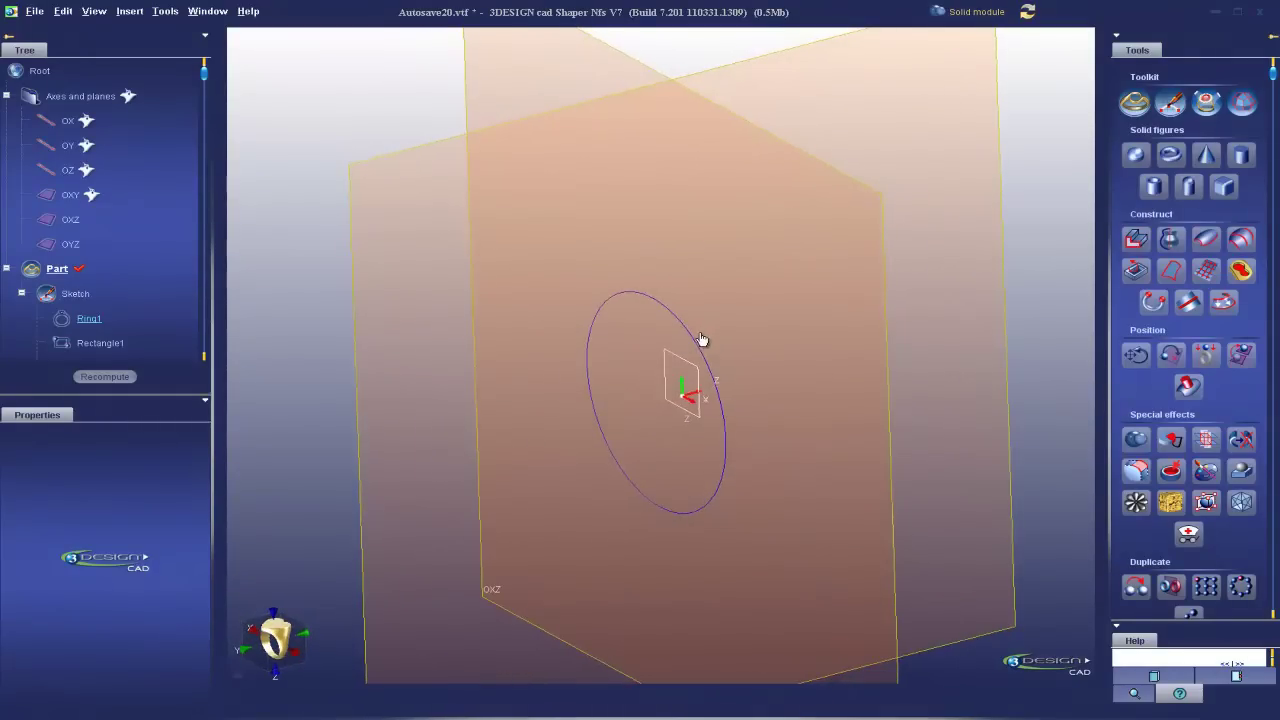
middle_drag(894, 309, 860, 414)
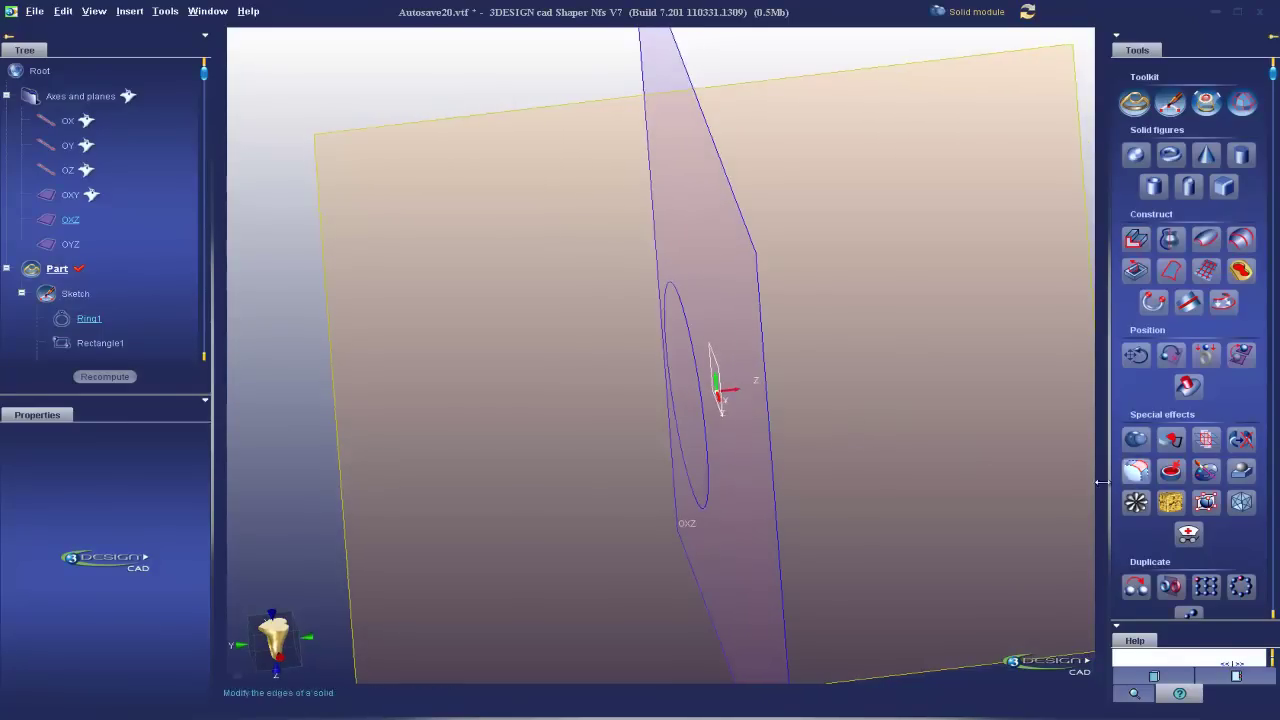
click(1188, 533)
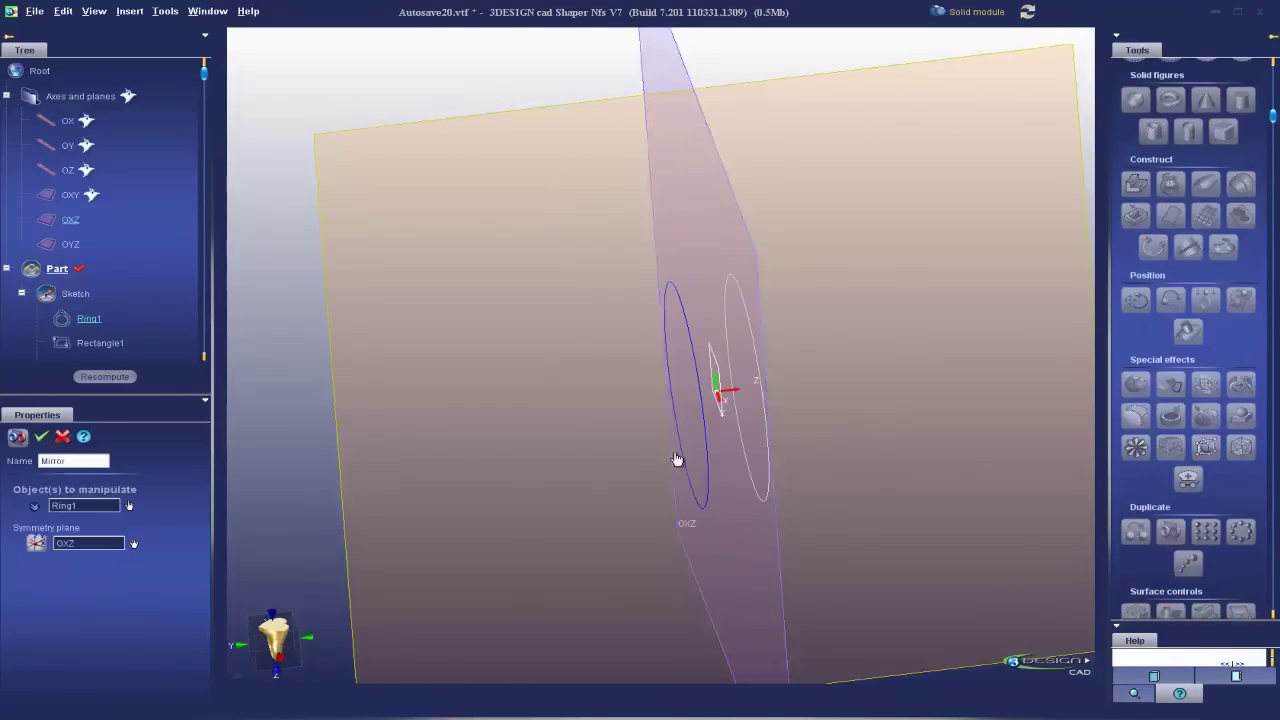
middle_drag(483, 446, 452, 393)
key(Escape)
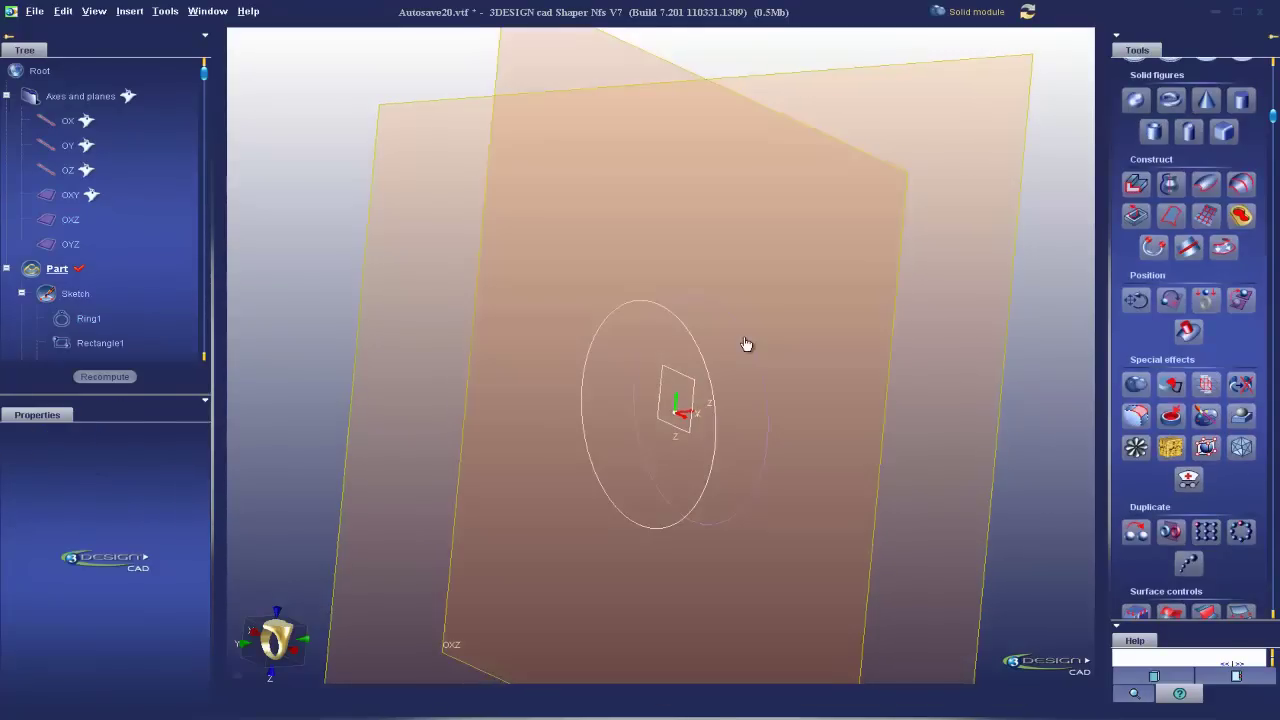
Set up a sweep using the finger-size curve and its mirrored copy as rails, with the rectangle as the section
middle_drag(746, 342, 729, 394)
mouse_move(937, 309)
middle_down()
mouse_move(846, 417)
mouse_move(949, 374)
mouse_move(946, 435)
mouse_move(897, 388)
middle_up()
mouse_move(790, 432)
middle_down()
mouse_move(894, 458)
mouse_move(846, 423)
mouse_move(912, 451)
middle_up()
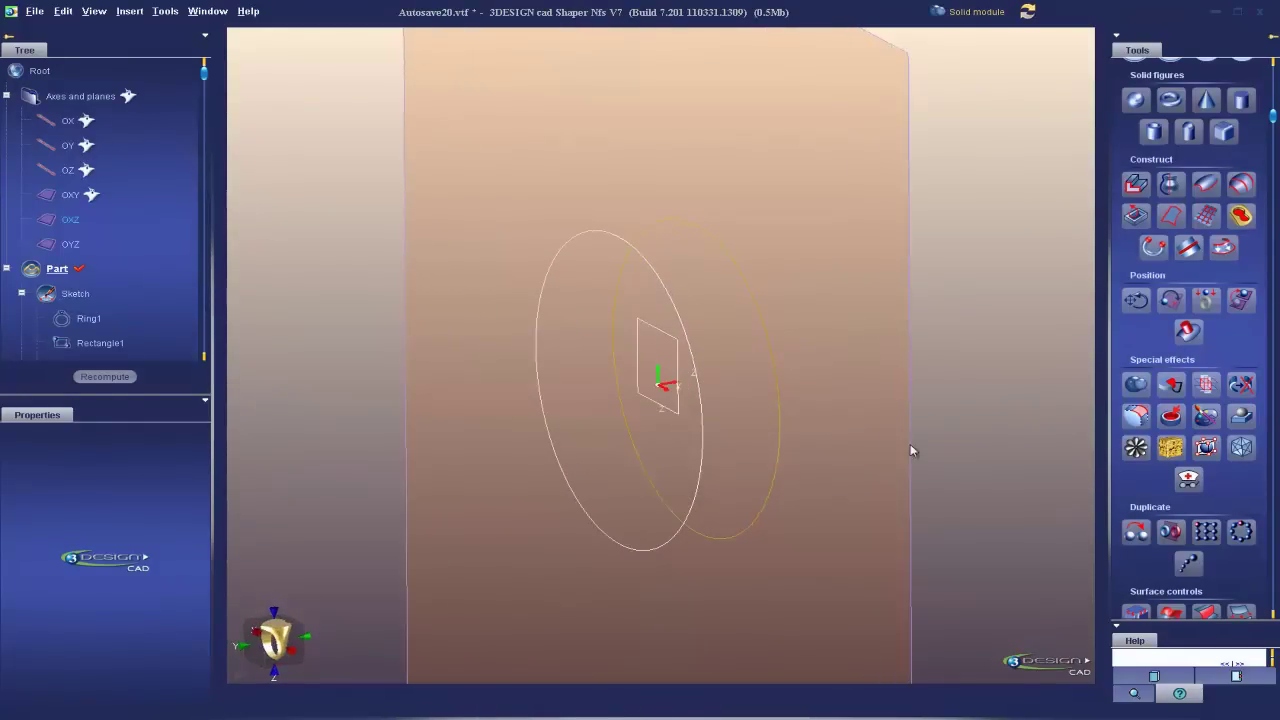
click(648, 316)
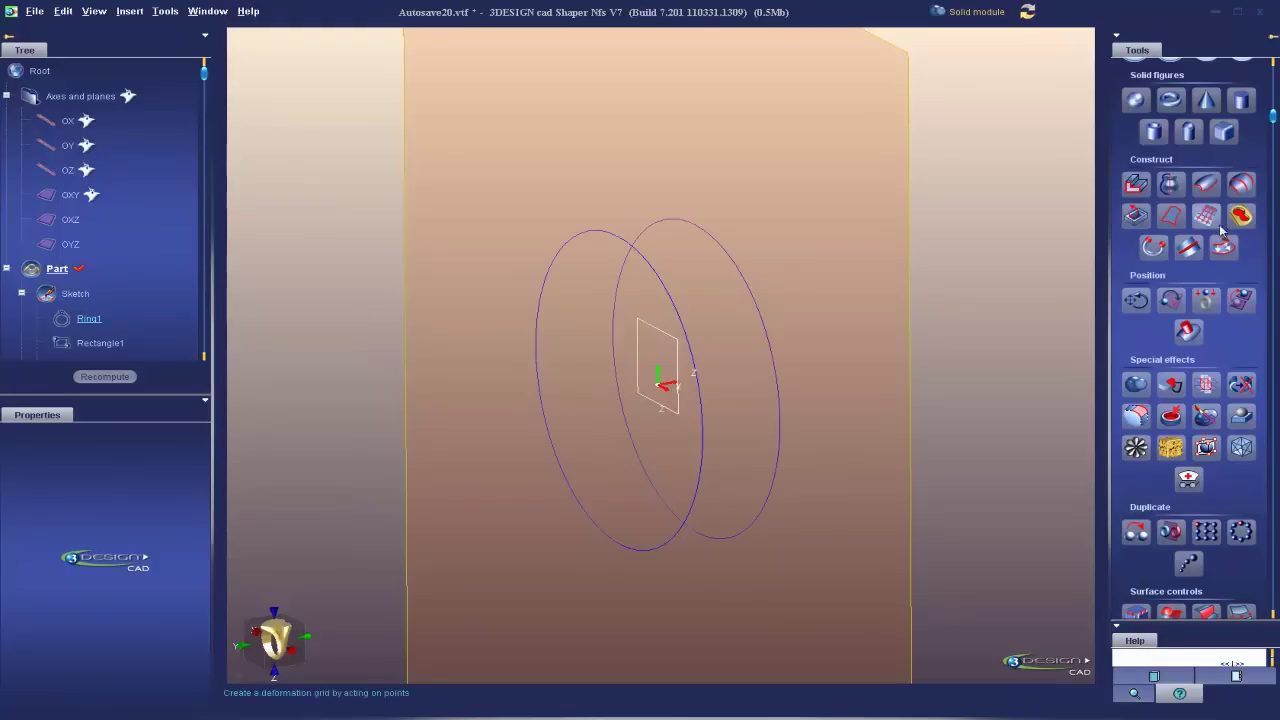
click(1206, 183)
click(45, 572)
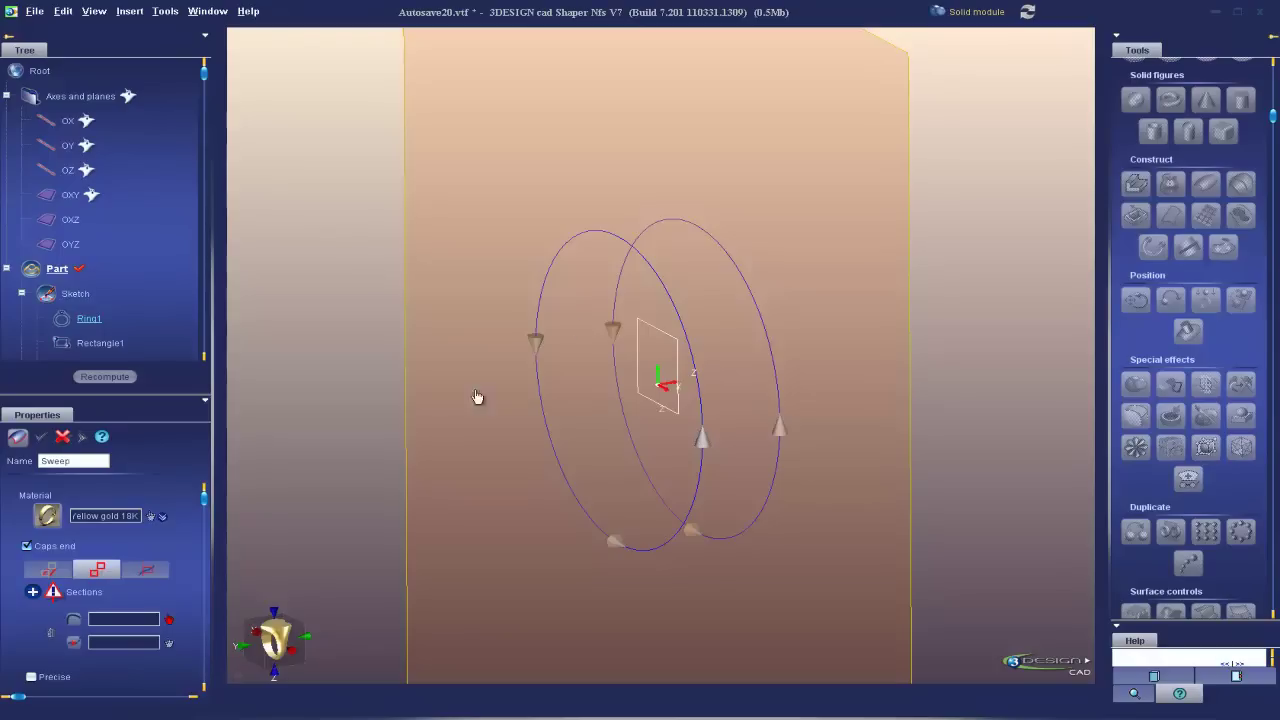
click(652, 340)
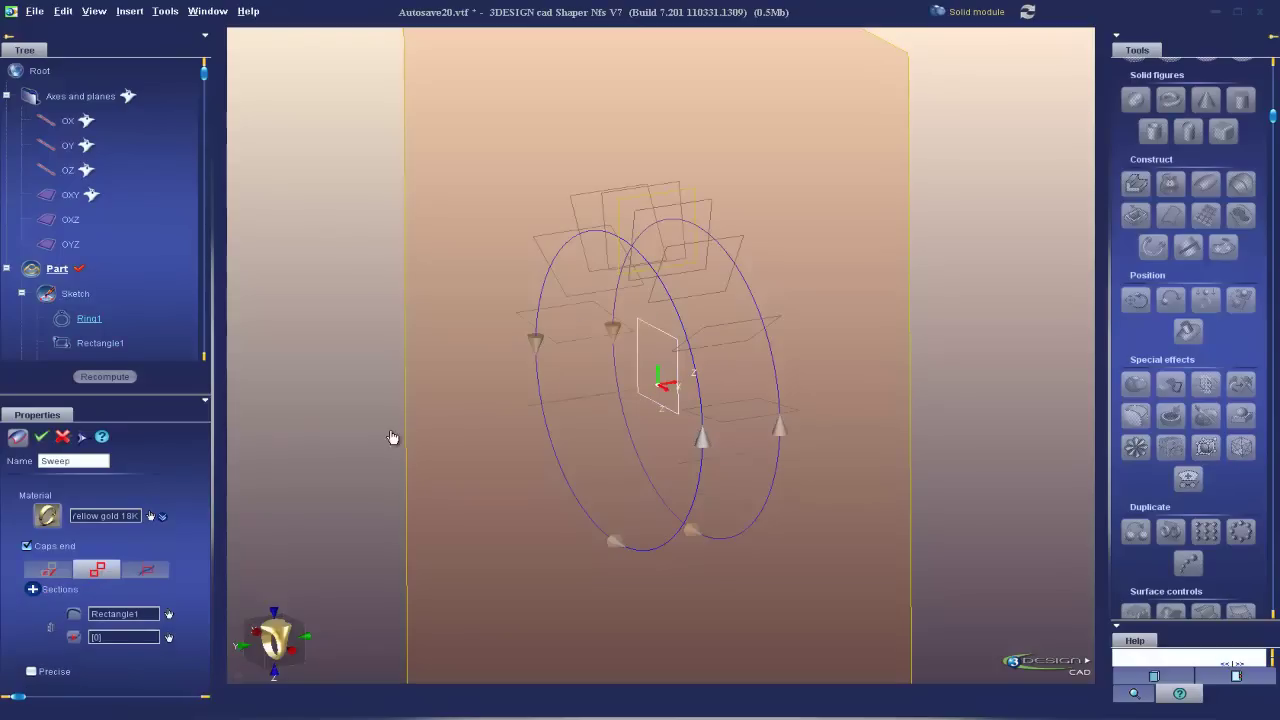
Set the sweep section's vertical alignment to Bottom and create the ring band
click(90, 566)
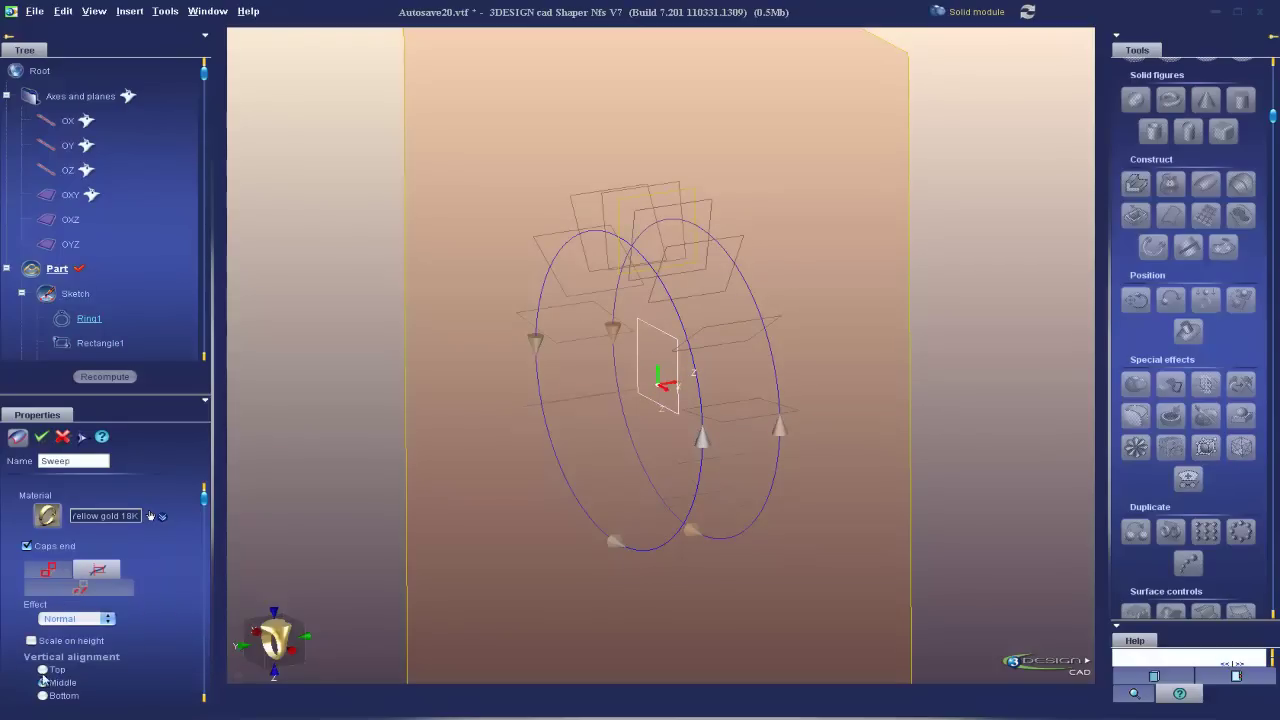
click(41, 697)
middle_drag(754, 426, 818, 403)
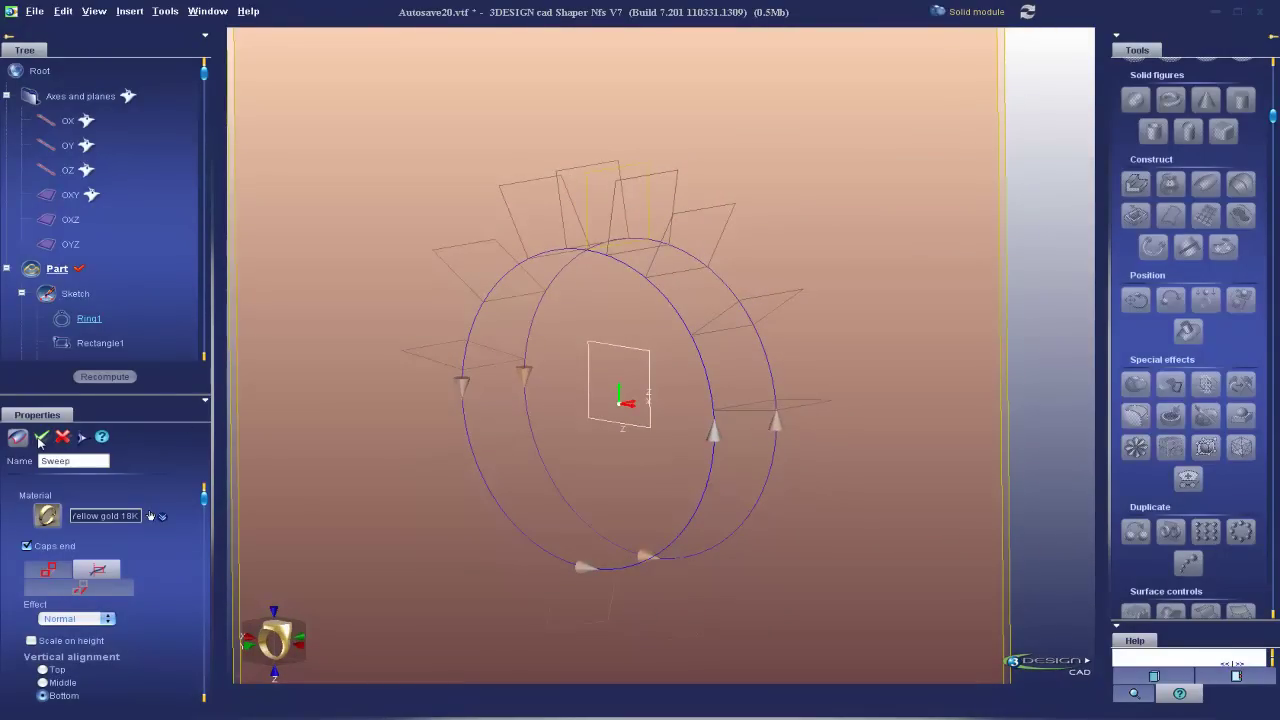
Cut the swept ring band along the OYZ plane, deleting one half to expose its cross-section
middle_drag(932, 408, 733, 310)
right_drag(723, 309, 517, 228)
click(451, 199)
click(1240, 386)
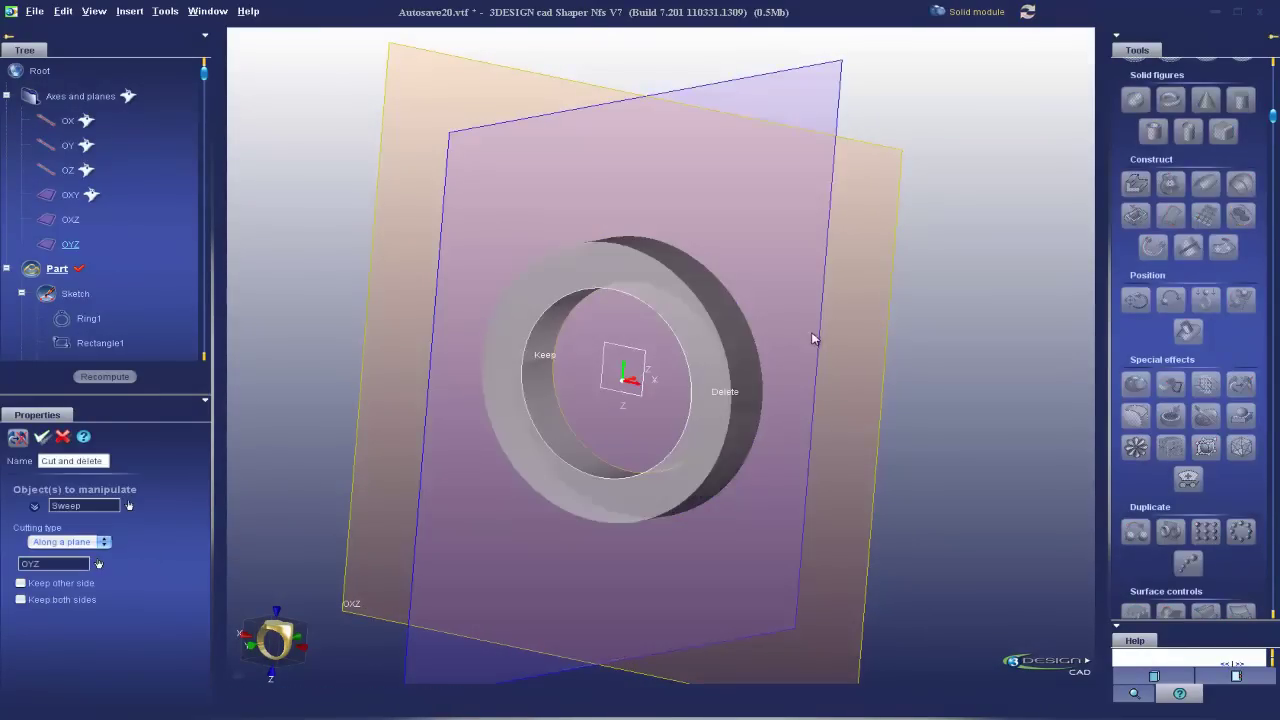
key(Return)
right_drag(823, 363, 671, 377)
scroll(671, 377, up, 4)
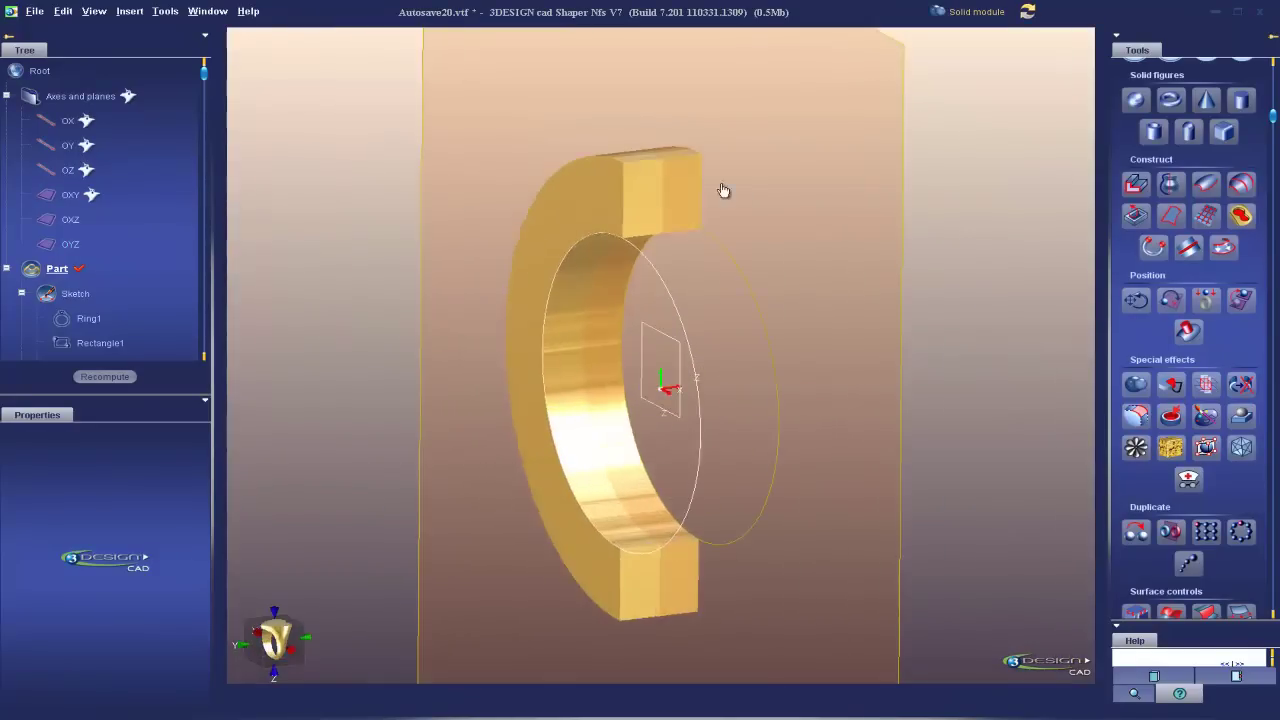
Open the finger-size curve's sketch and move the curve a further 8 mm along Z
mouse_move(562, 256)
right_down()
mouse_move(677, 284)
mouse_move(426, 223)
mouse_move(531, 349)
mouse_move(666, 270)
mouse_move(676, 316)
mouse_move(734, 400)
mouse_move(464, 424)
right_up()
double_click(649, 271)
click(679, 310)
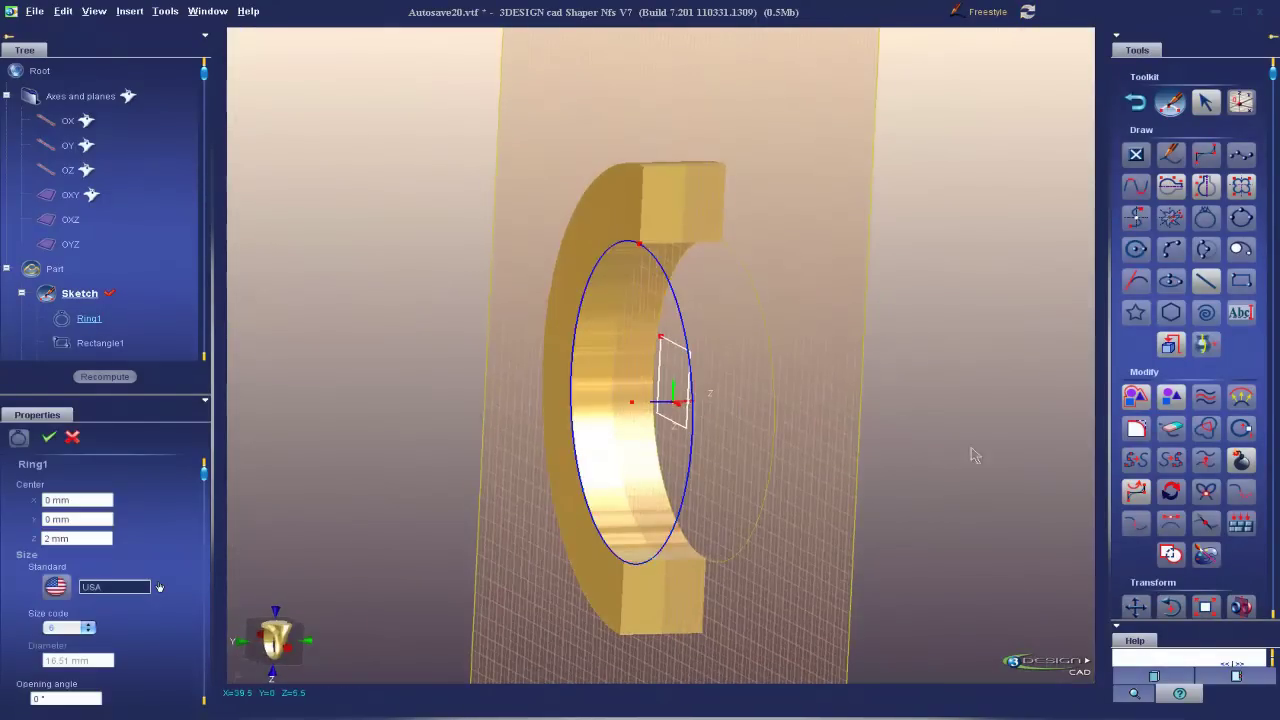
click(1136, 607)
drag(629, 400, 455, 421)
click(100, 634)
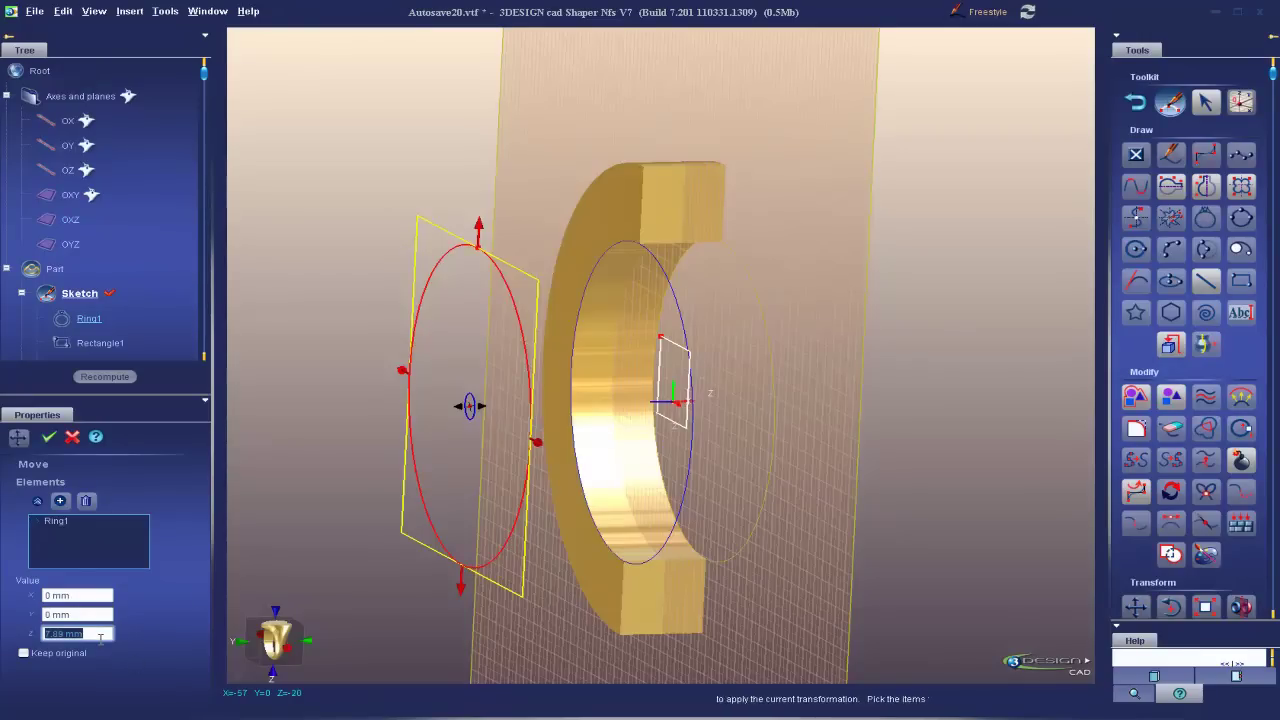
text(8)
key(Return)
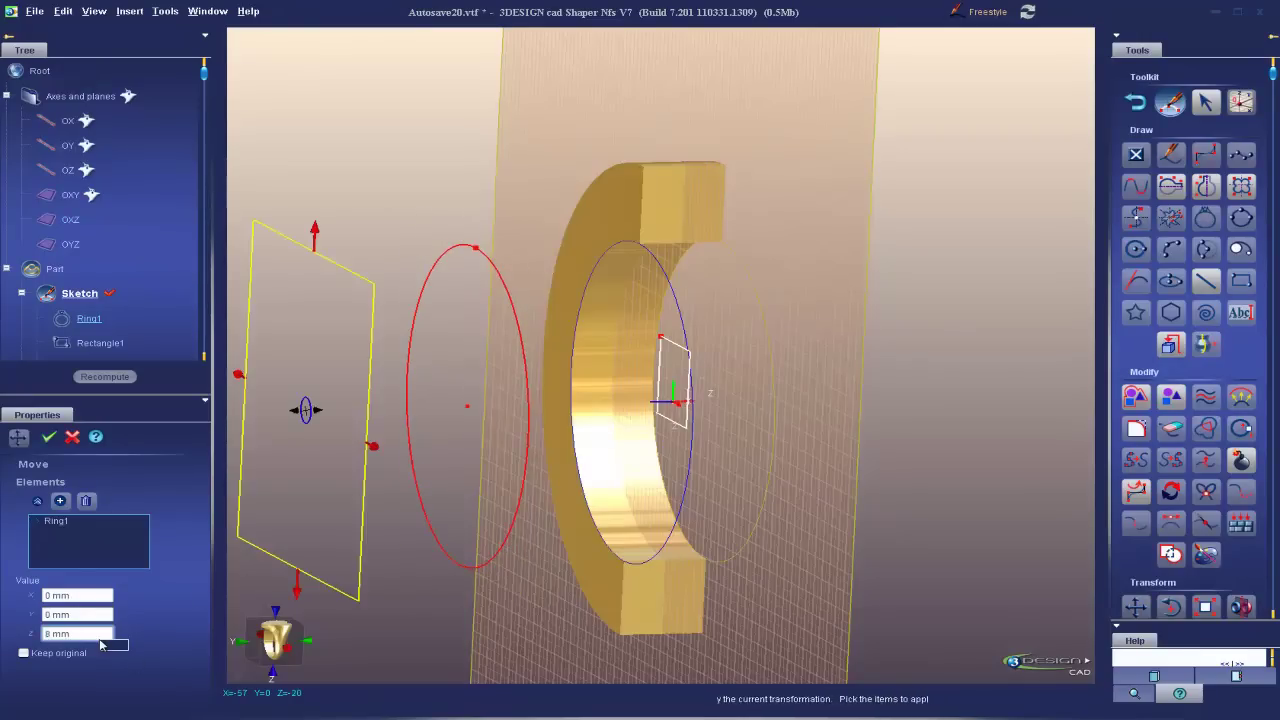
click(49, 439)
Return to the solid module and recompute the half band to follow the repositioned rails
middle_drag(768, 367, 750, 376)
click(1136, 102)
mouse_move(689, 283)
middle_down()
mouse_move(714, 374)
mouse_move(650, 372)
middle_up()
click(117, 371)
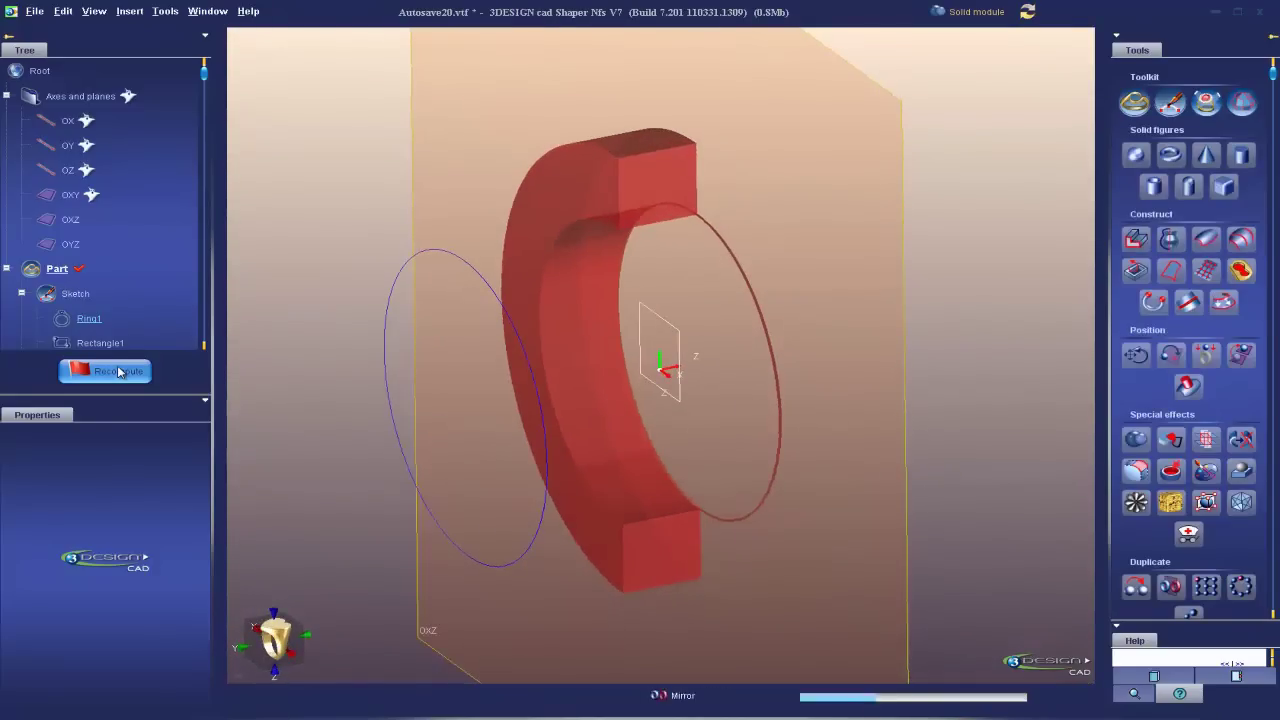
middle_drag(640, 440, 691, 324)
middle_drag(499, 313, 614, 306)
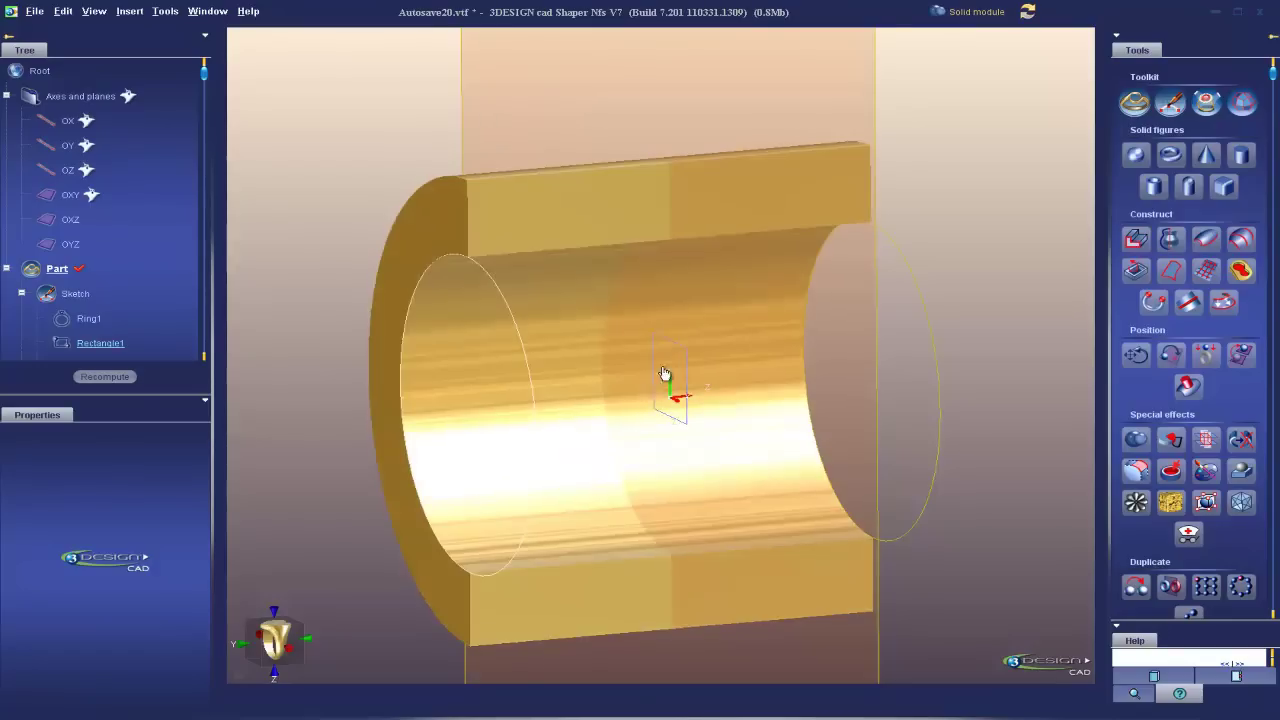
Open the rectangle's sketch, lower its starting corner to X -2 mm, Y 1 mm, and recompute the model
click(460, 223)
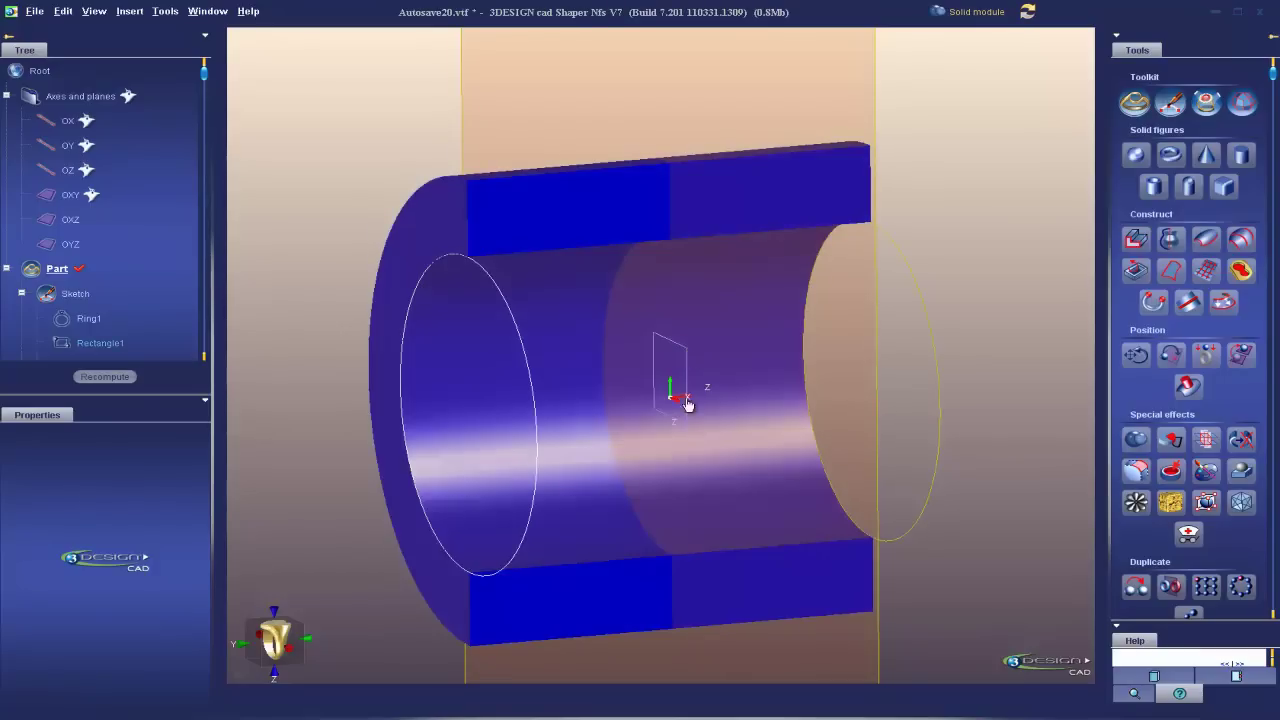
double_click(690, 366)
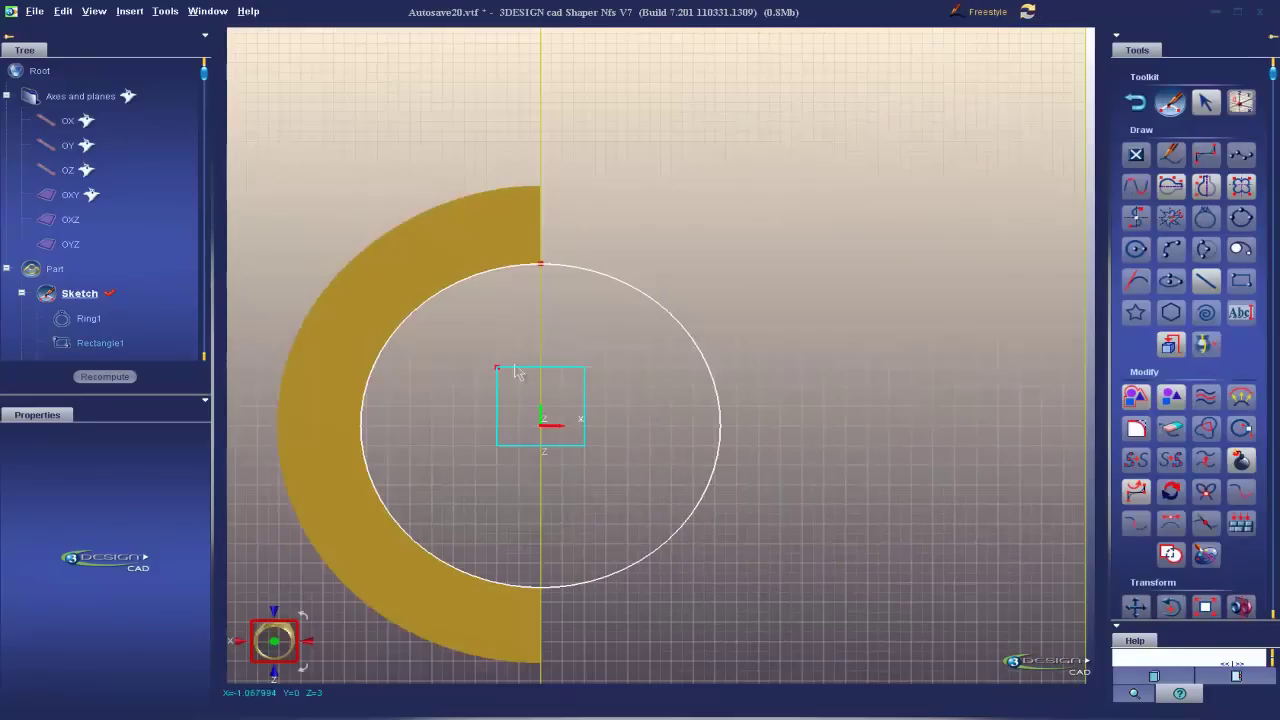
drag(502, 374, 500, 402)
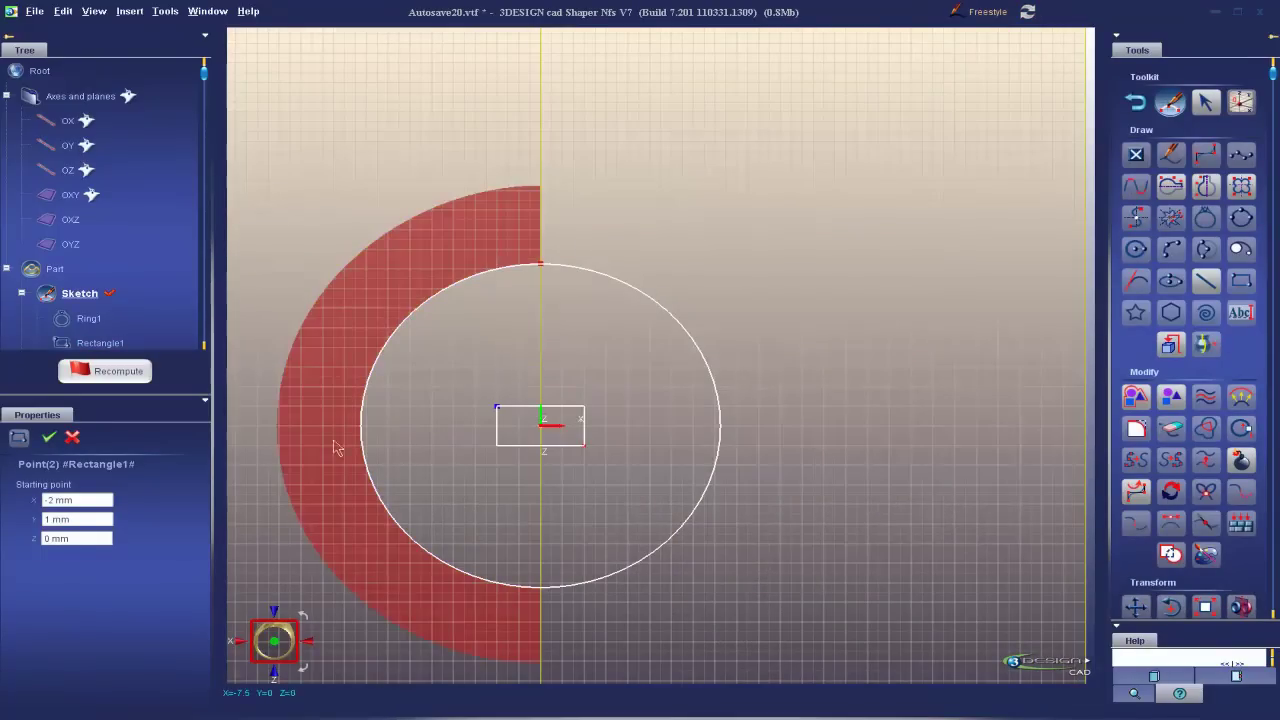
middle_drag(804, 328, 384, 331)
click(105, 371)
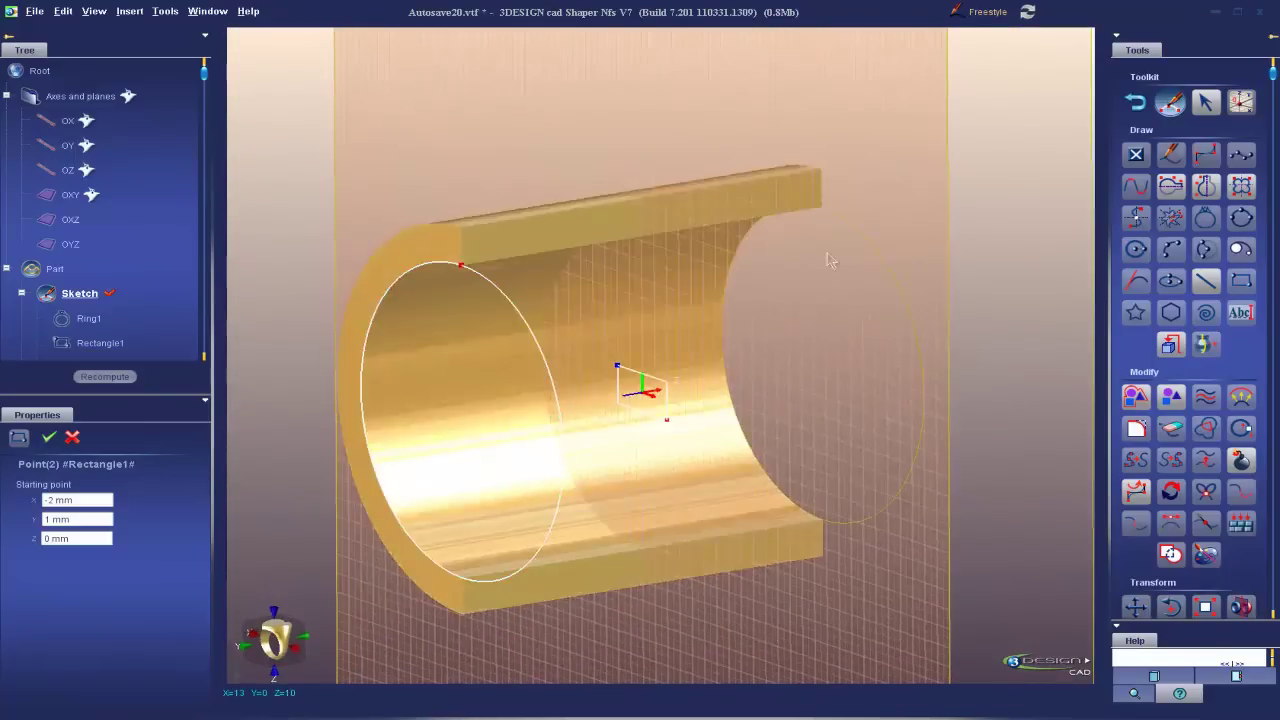
Extract the short edge at the half band's end face into the sketch and check its length
click(456, 253)
scroll(1208, 581, down, 3)
scroll(1210, 585, down, 2)
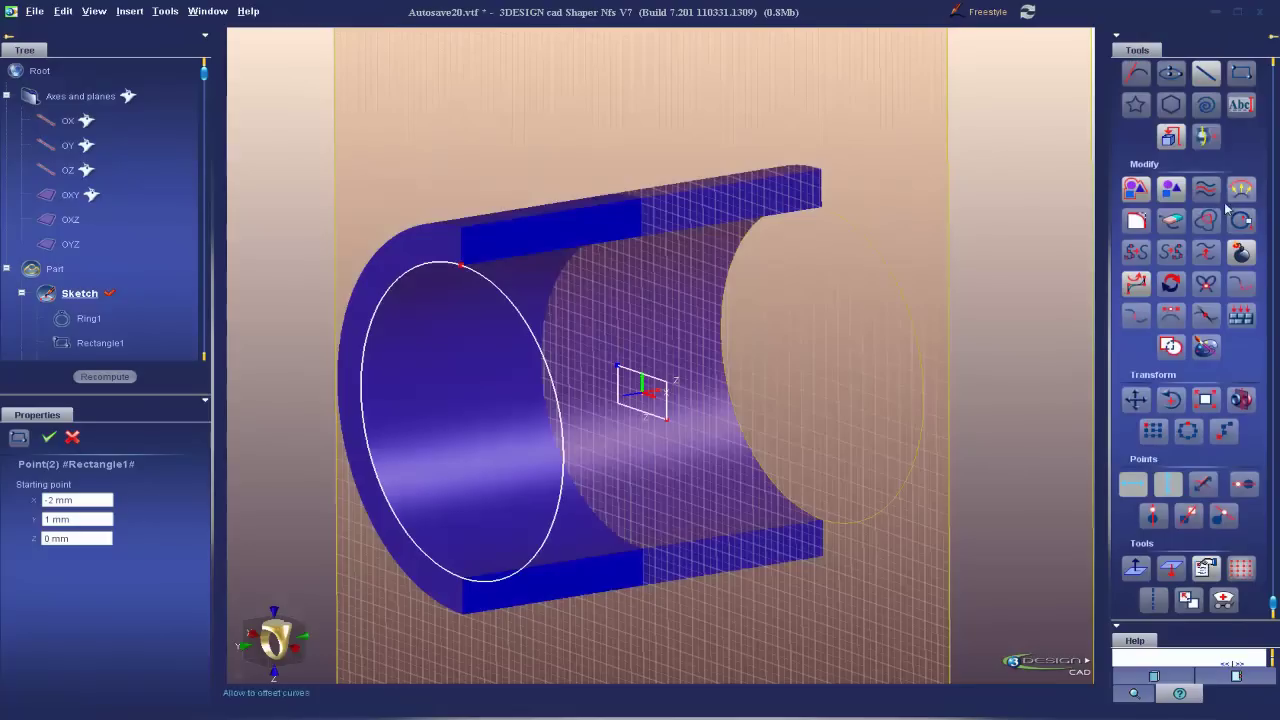
click(1206, 136)
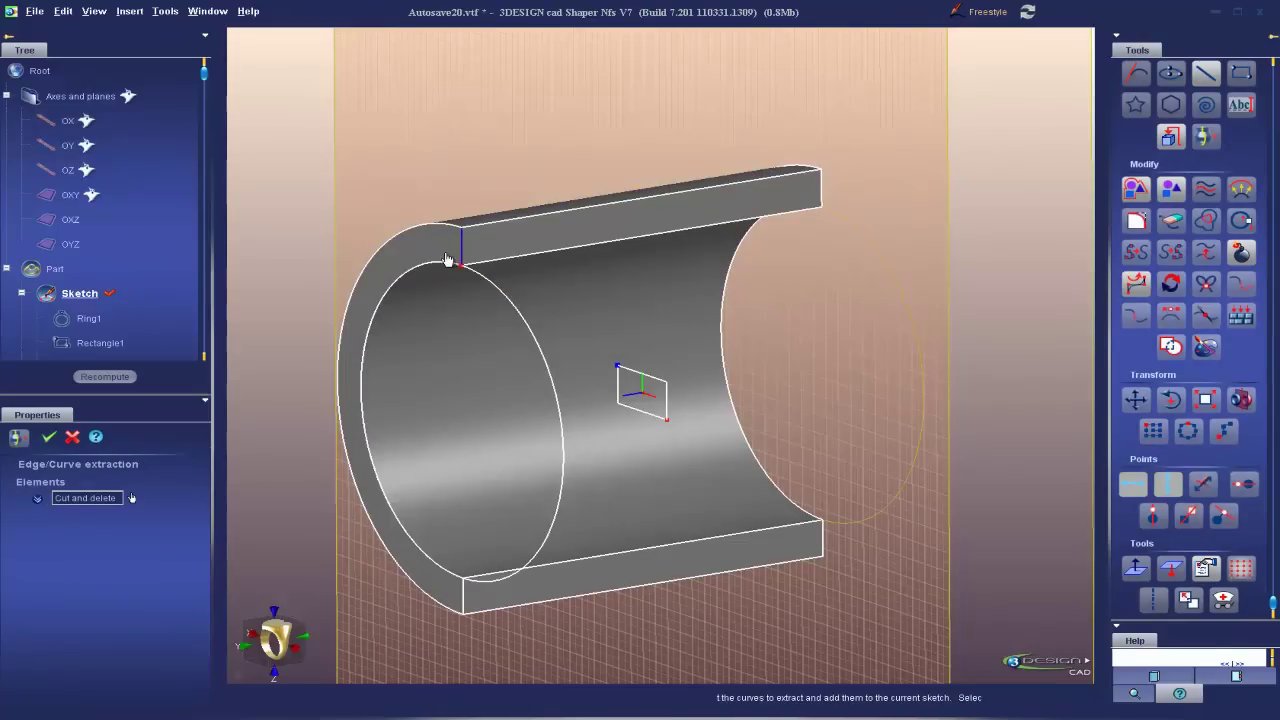
click(476, 250)
click(463, 248)
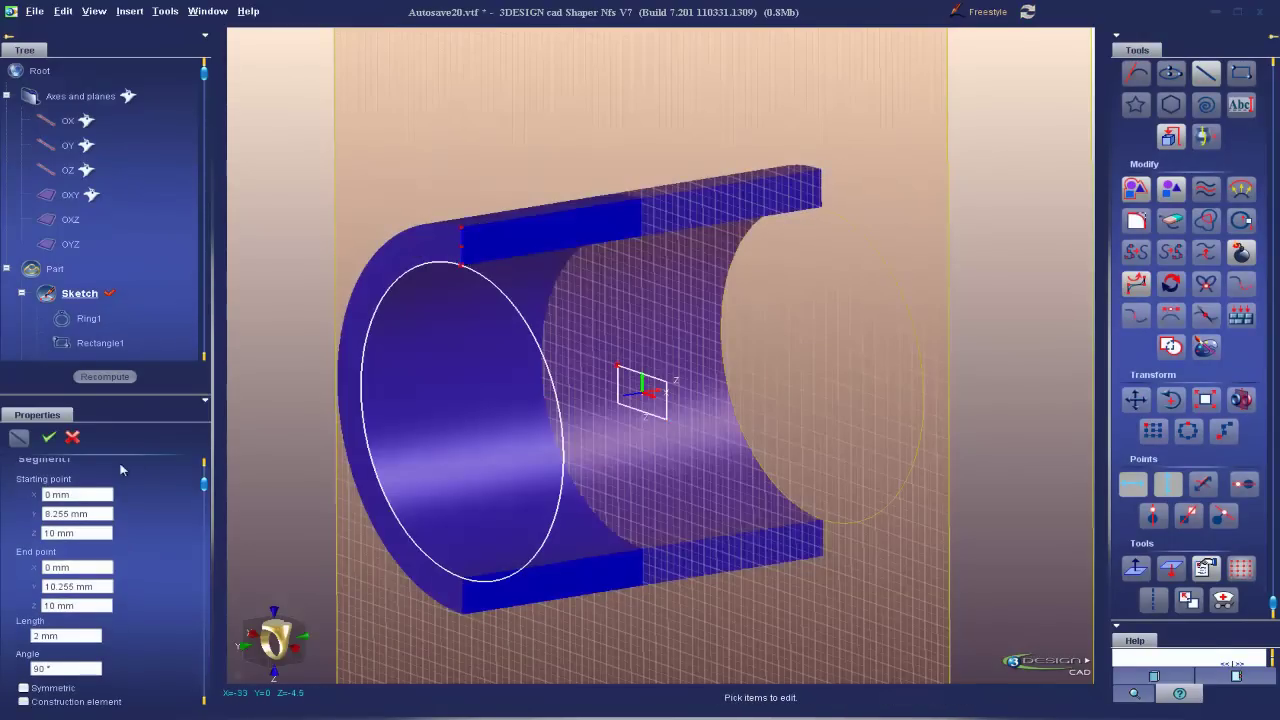
click(49, 438)
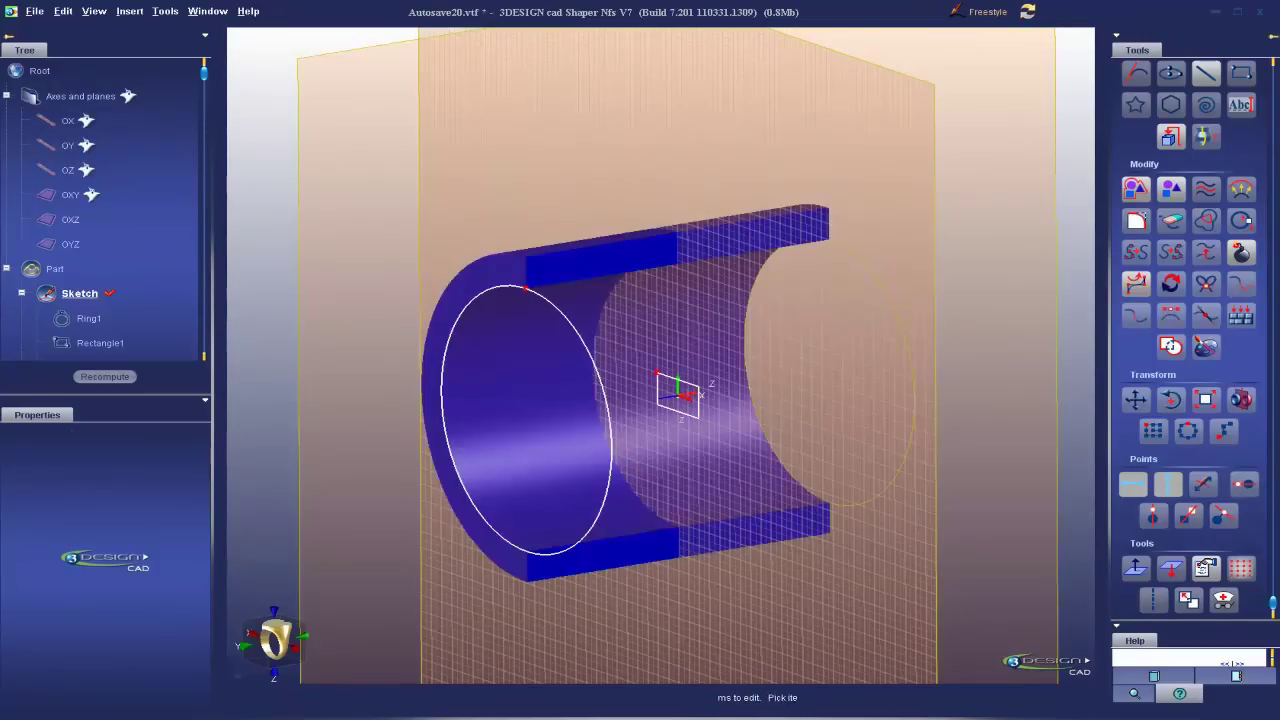
Undo the edge extraction on the half band
middle_drag(632, 242, 558, 270)
right_click(560, 267)
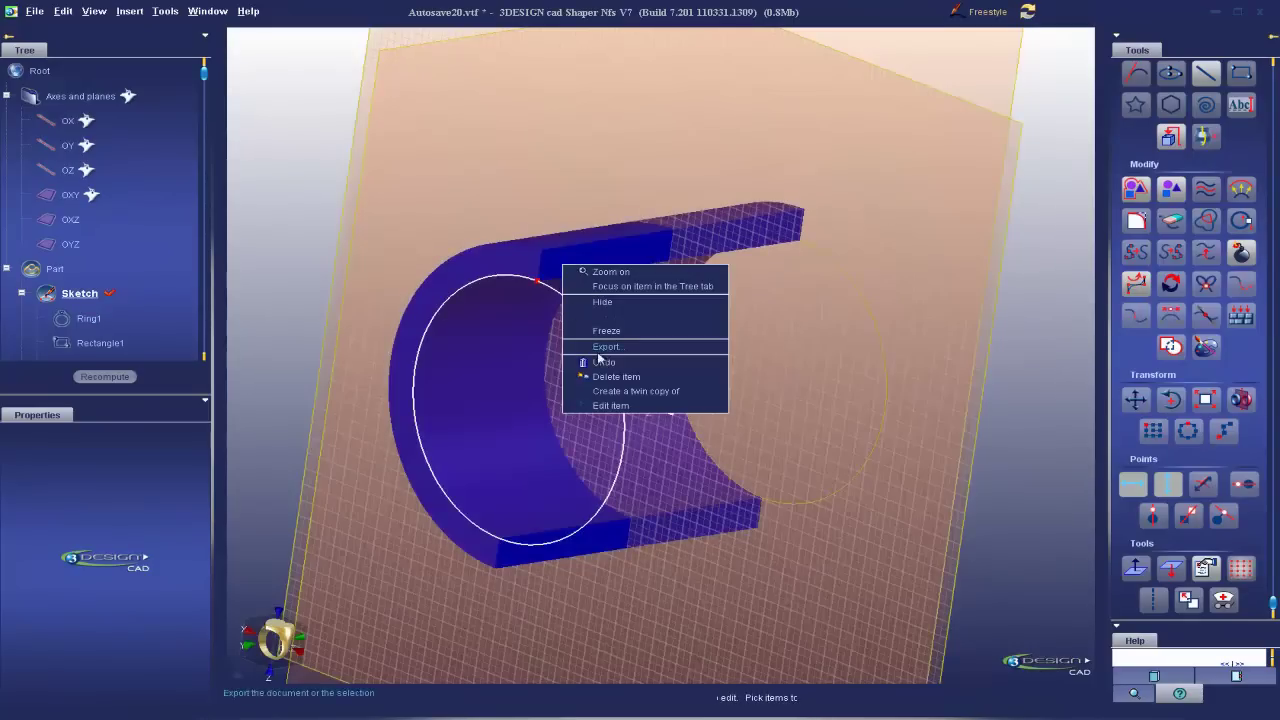
click(603, 363)
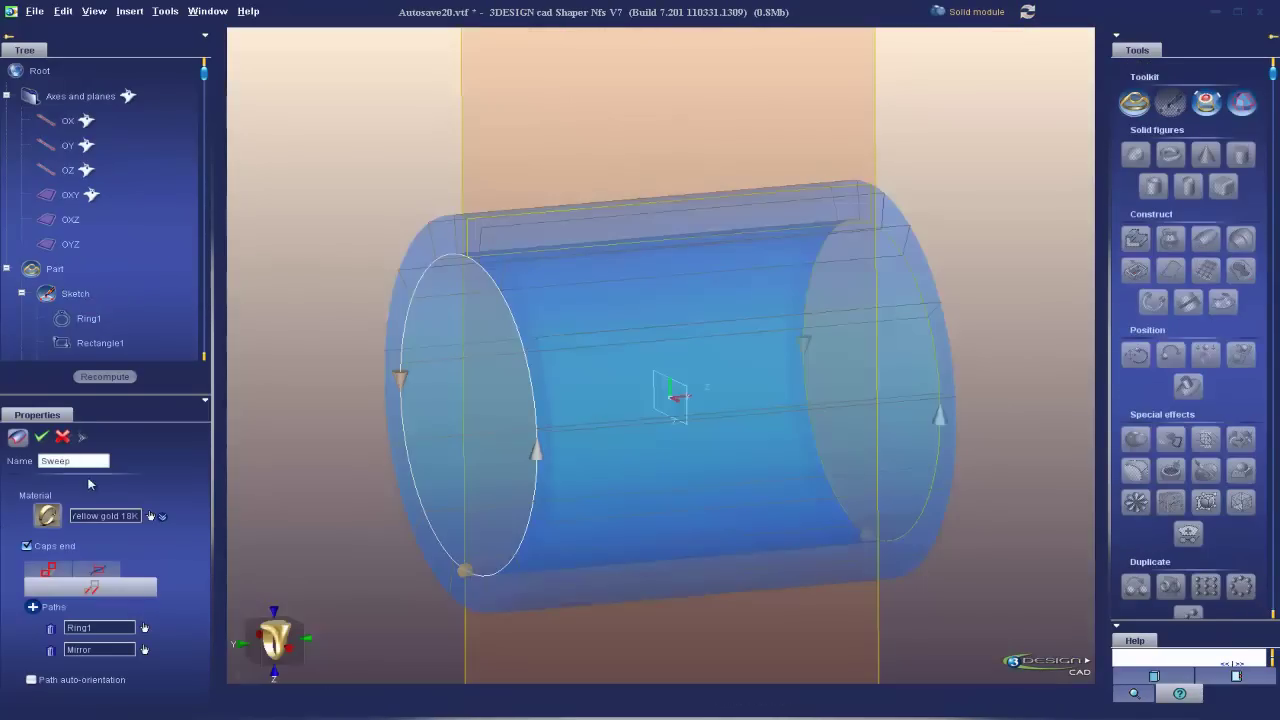
Examine the band sweep's section and vertical alignment settings
right_drag(352, 319, 380, 446)
click(61, 578)
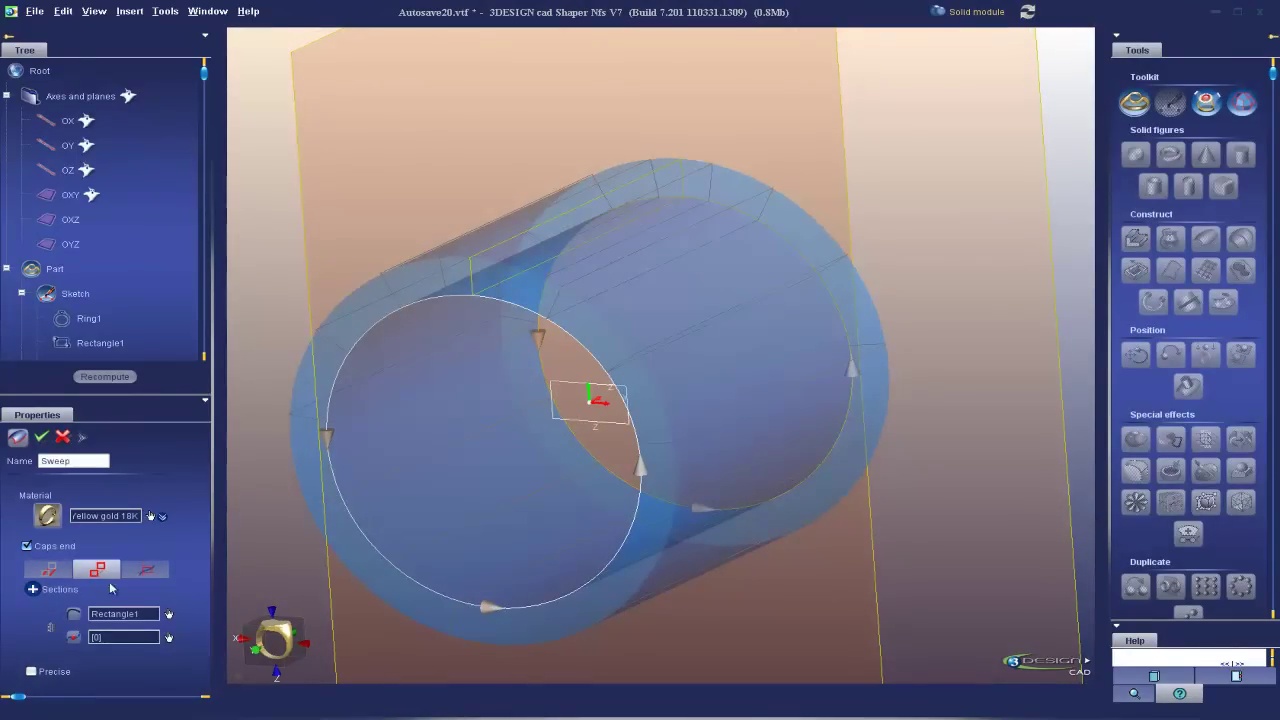
click(142, 571)
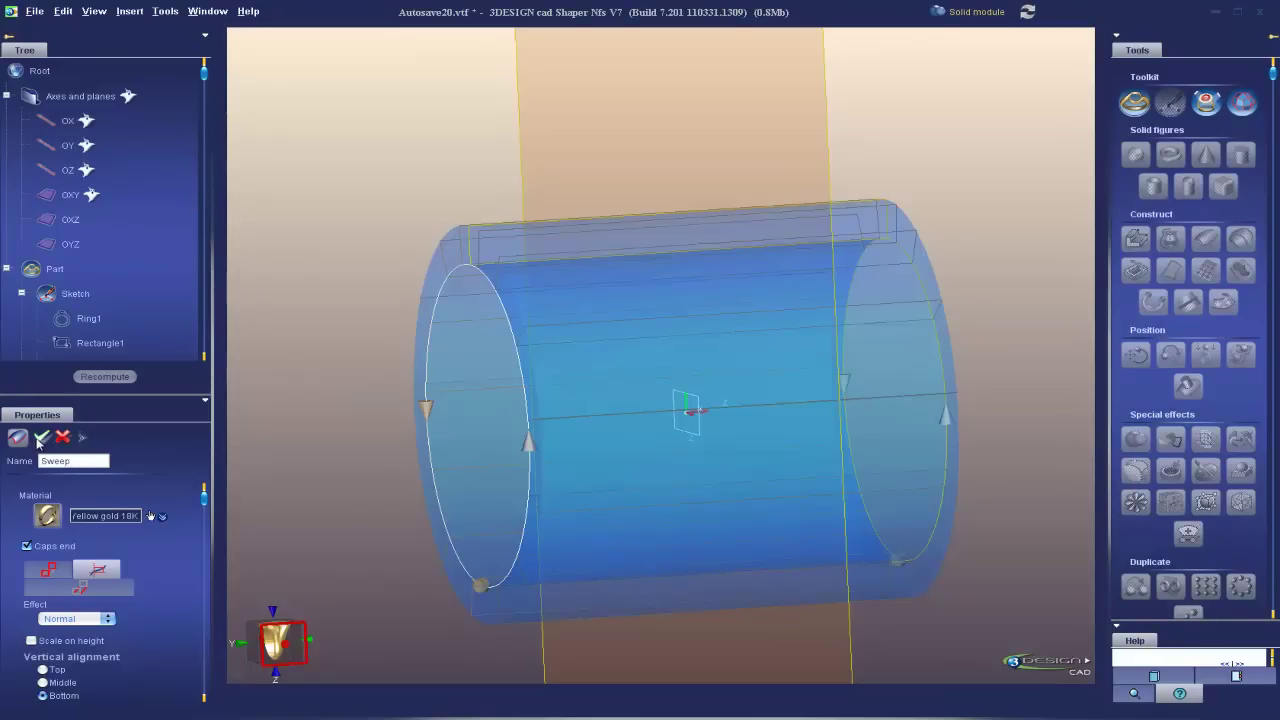
Clear the part completely, deleting its sketch, mirror and sweep
scroll(95, 283, down, 2)
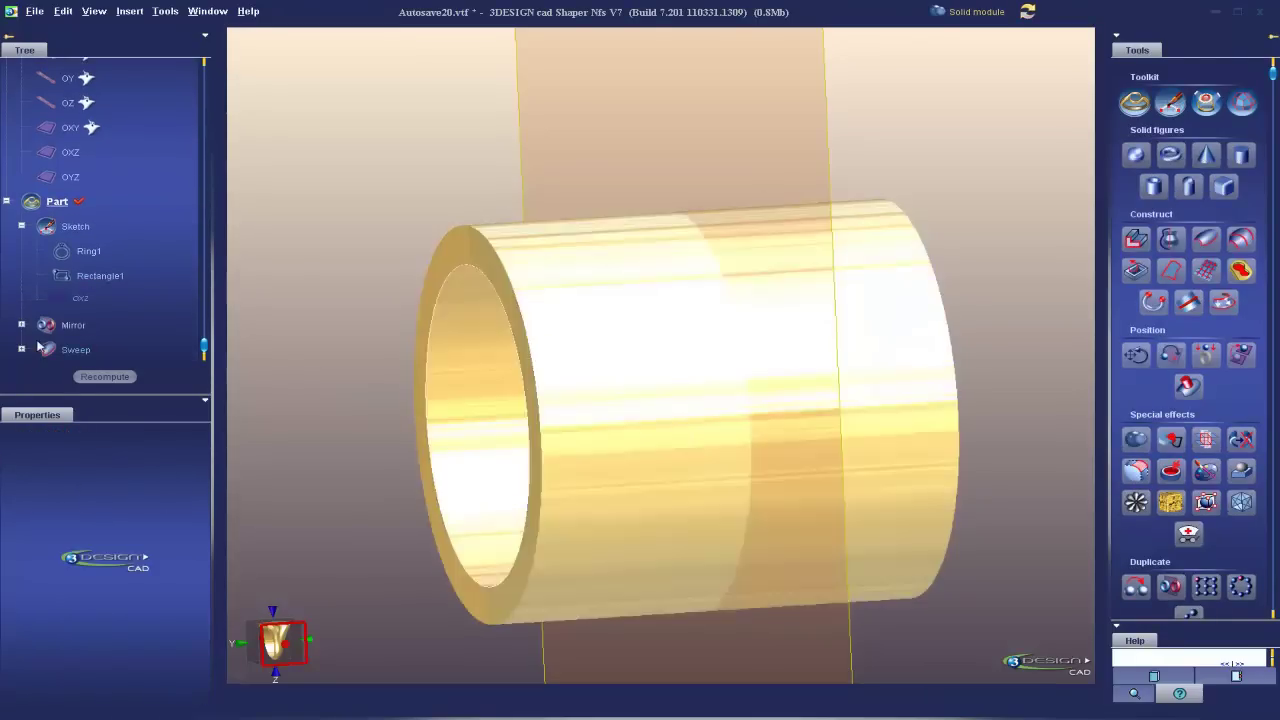
right_click(52, 335)
click(145, 406)
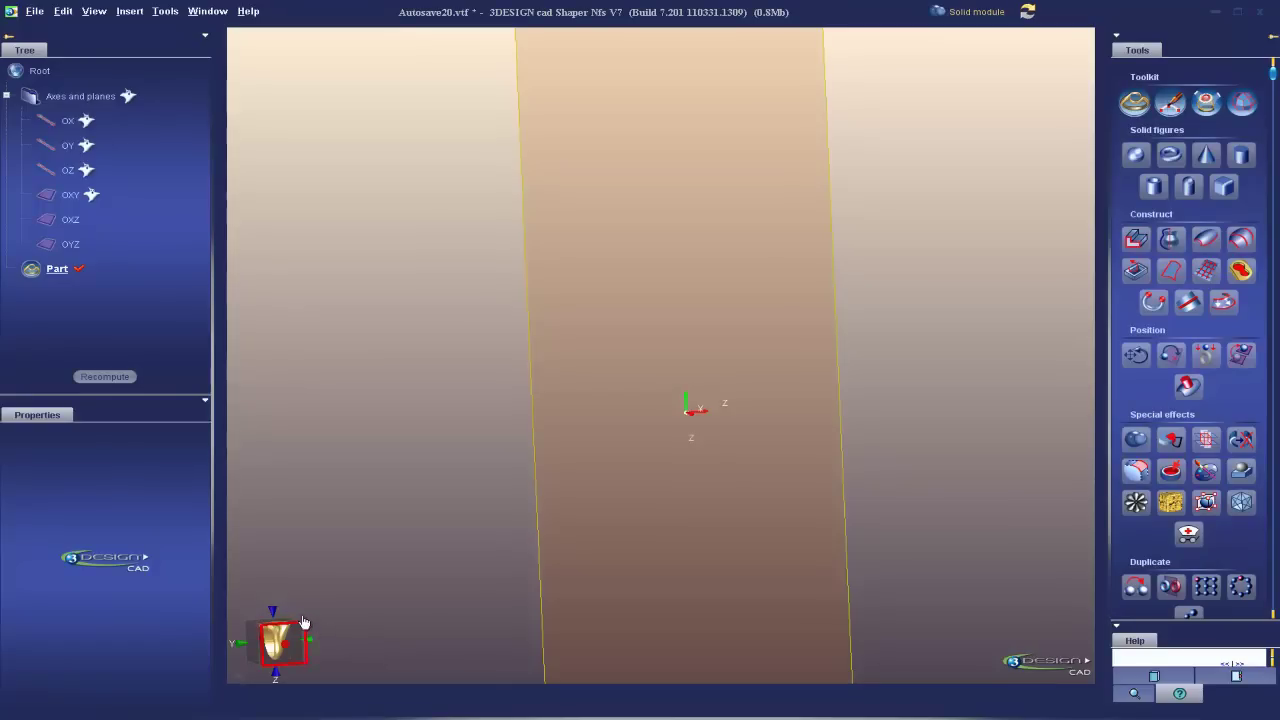
Show the hidden OXY plane and start a new sketch on it, accepting the 50 mm grid with 0.5 mm spacing
click(270, 612)
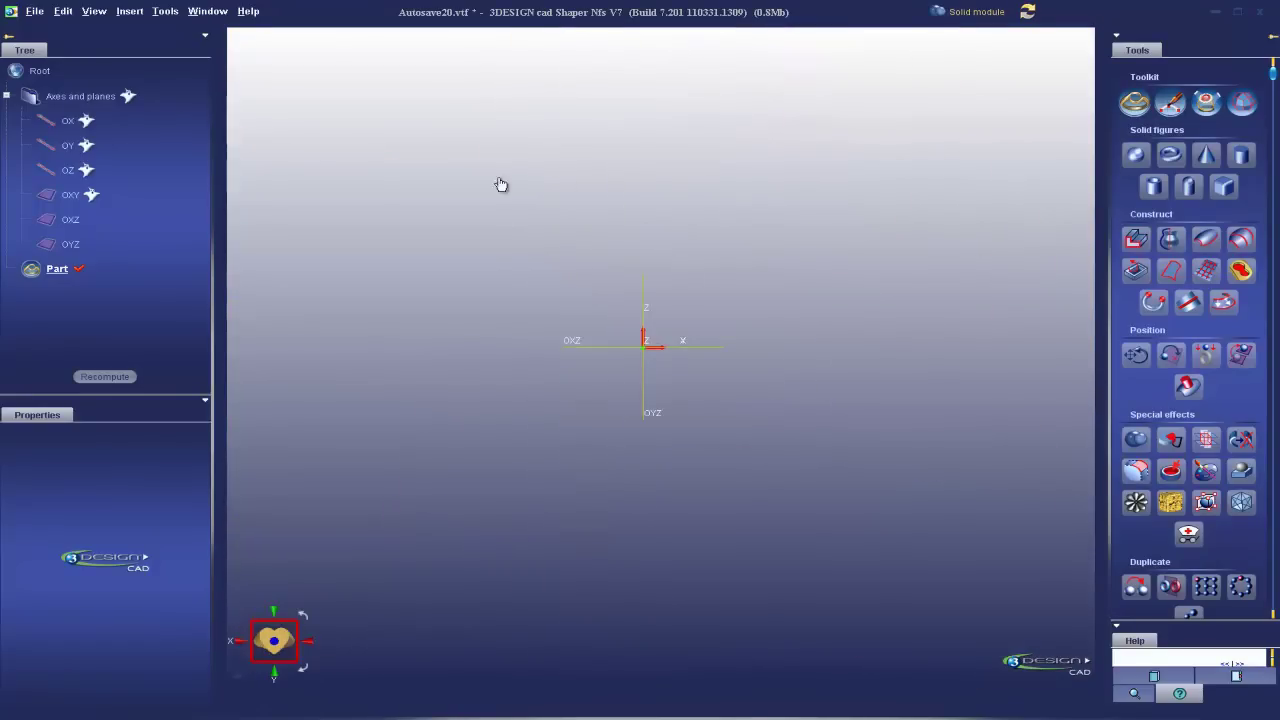
right_click(87, 192)
click(129, 246)
click(723, 288)
click(1170, 103)
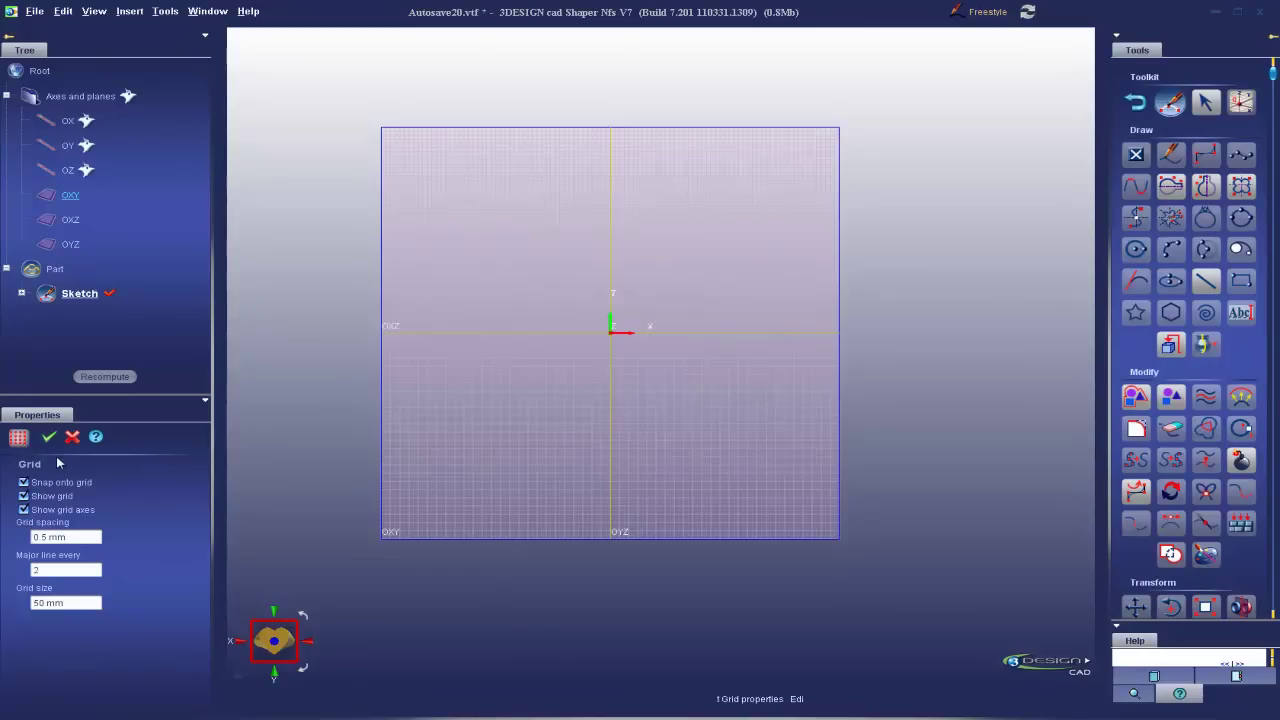
click(49, 437)
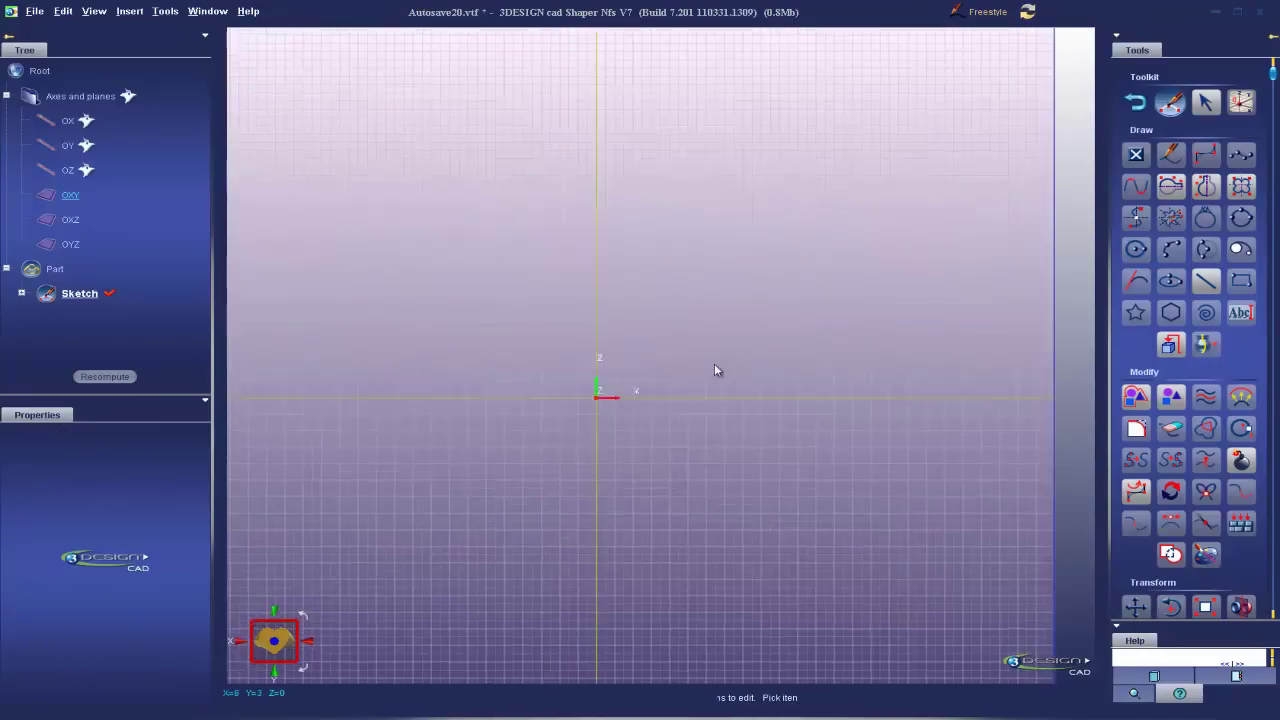
Draw a three-point NURBS curve from about Y 14.5 mm on the vertical axis, bowing left and ending at X -4 mm, Y 0 mm
click(1181, 158)
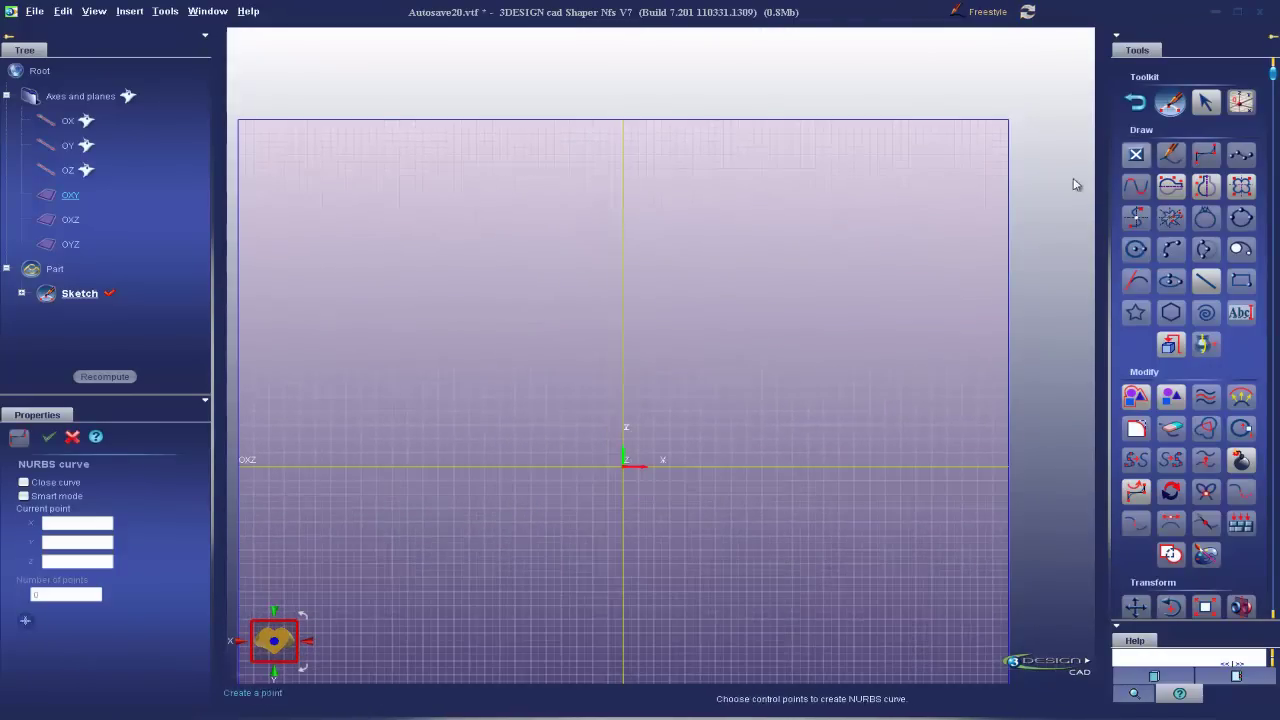
click(607, 228)
click(444, 307)
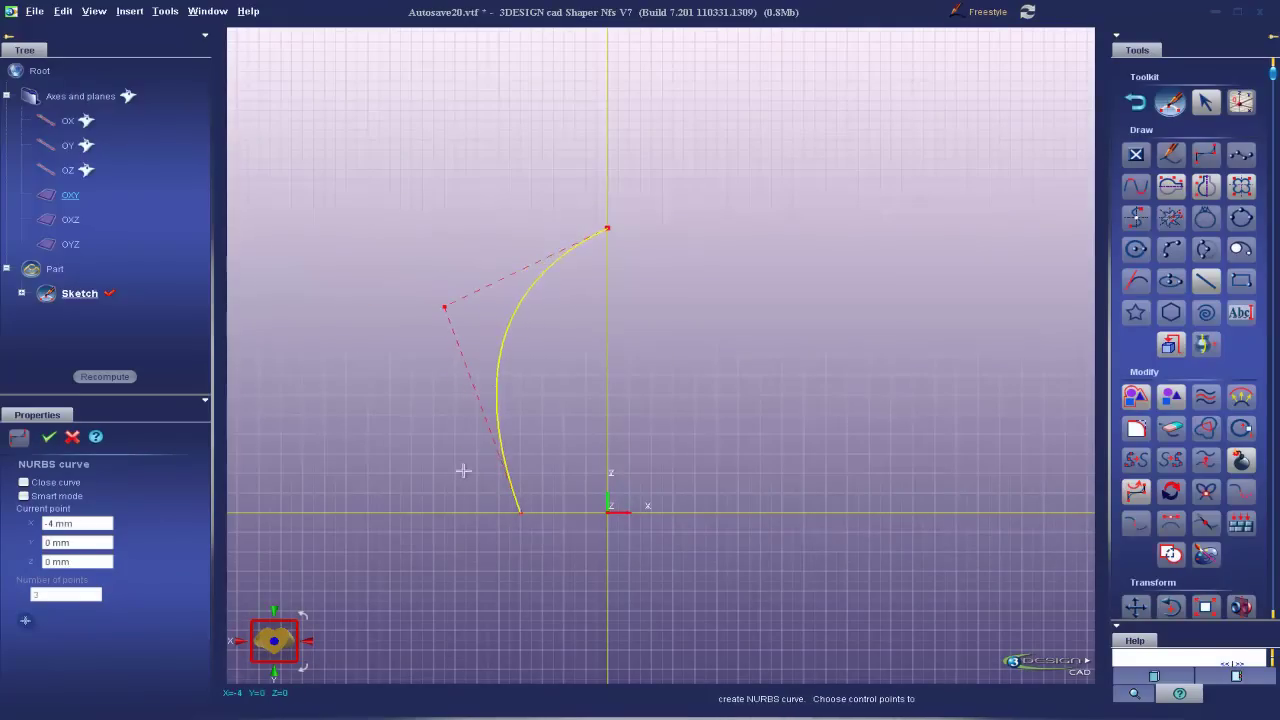
click(48, 437)
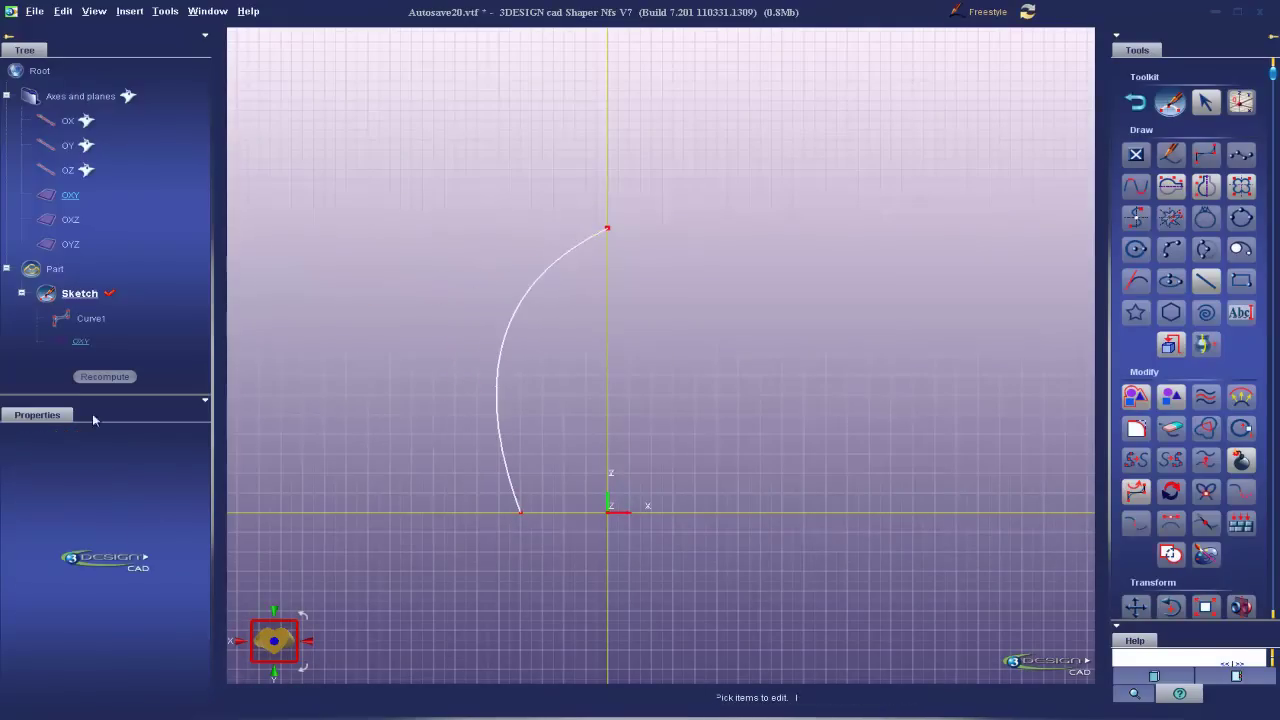
Draw a four-point NURBS curve on the right from the first curve's top point to X 4.5 mm, Y 0 mm
click(1205, 154)
click(607, 229)
click(716, 277)
click(651, 365)
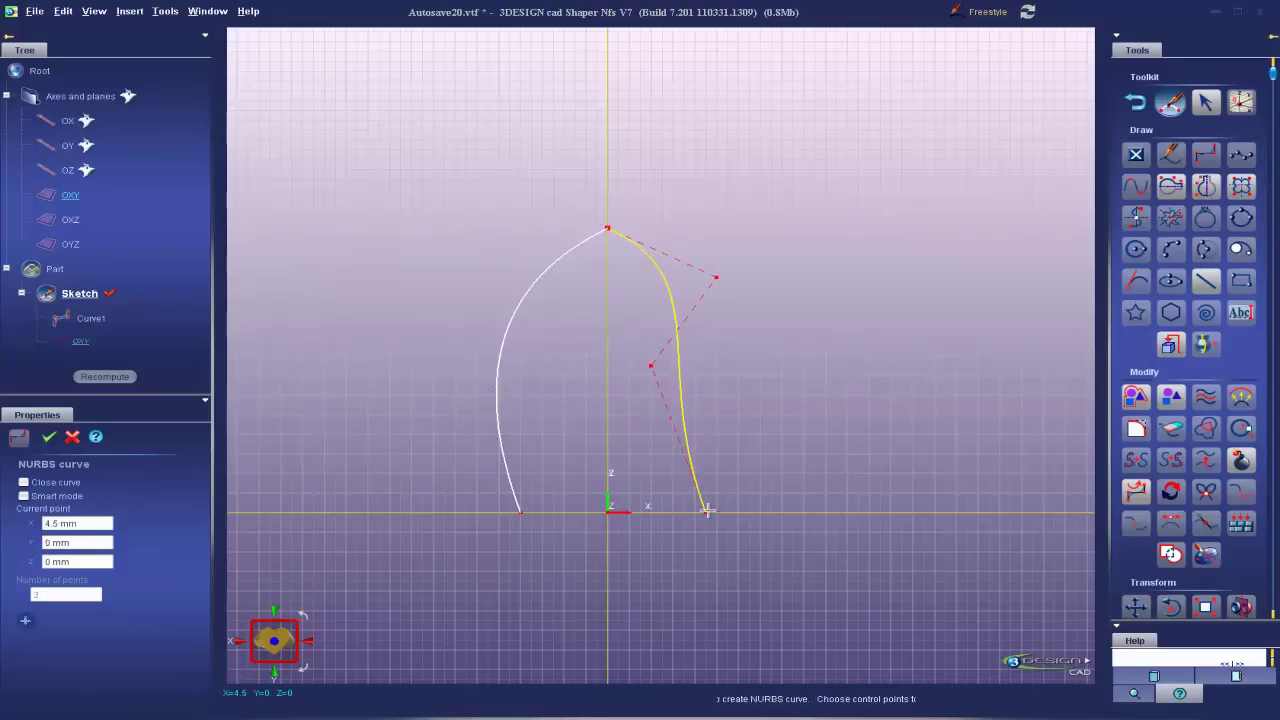
click(707, 510)
click(48, 437)
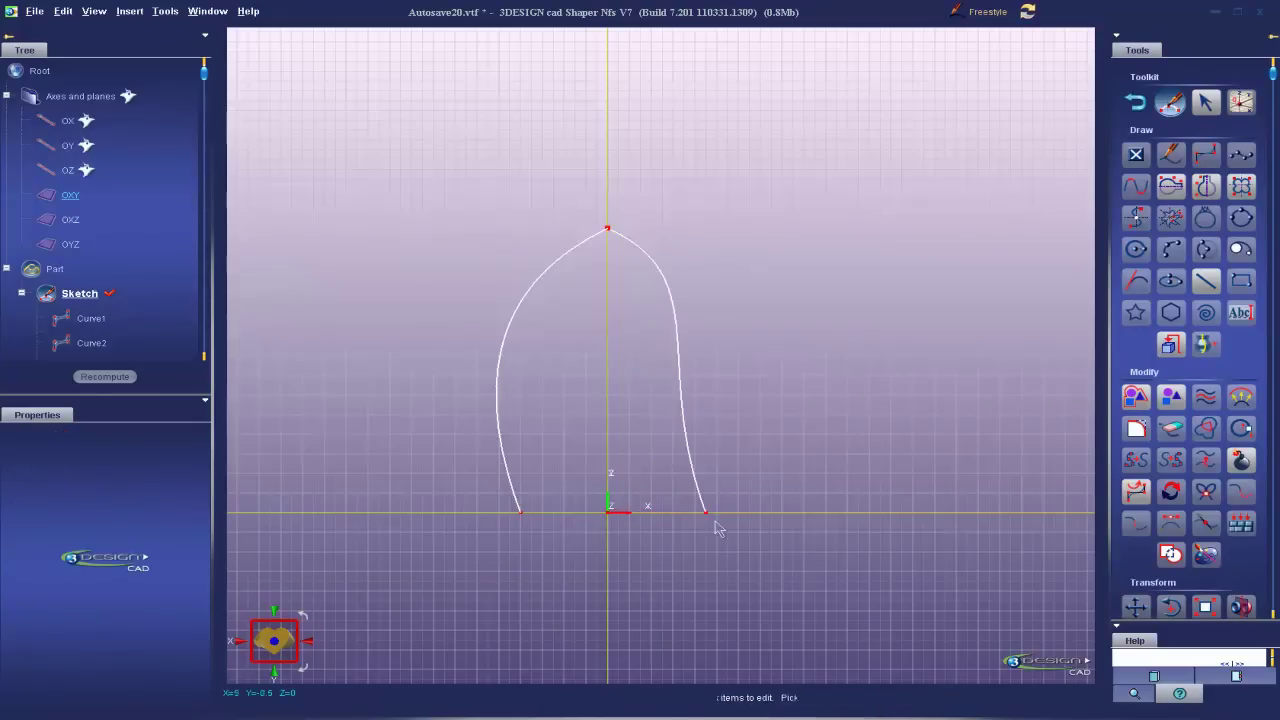
Move the curves' lower ends to X 2 mm and X -1.5 mm at Y 0, and reshape the right curve to bulge outward near its base
drag(706, 511, 650, 511)
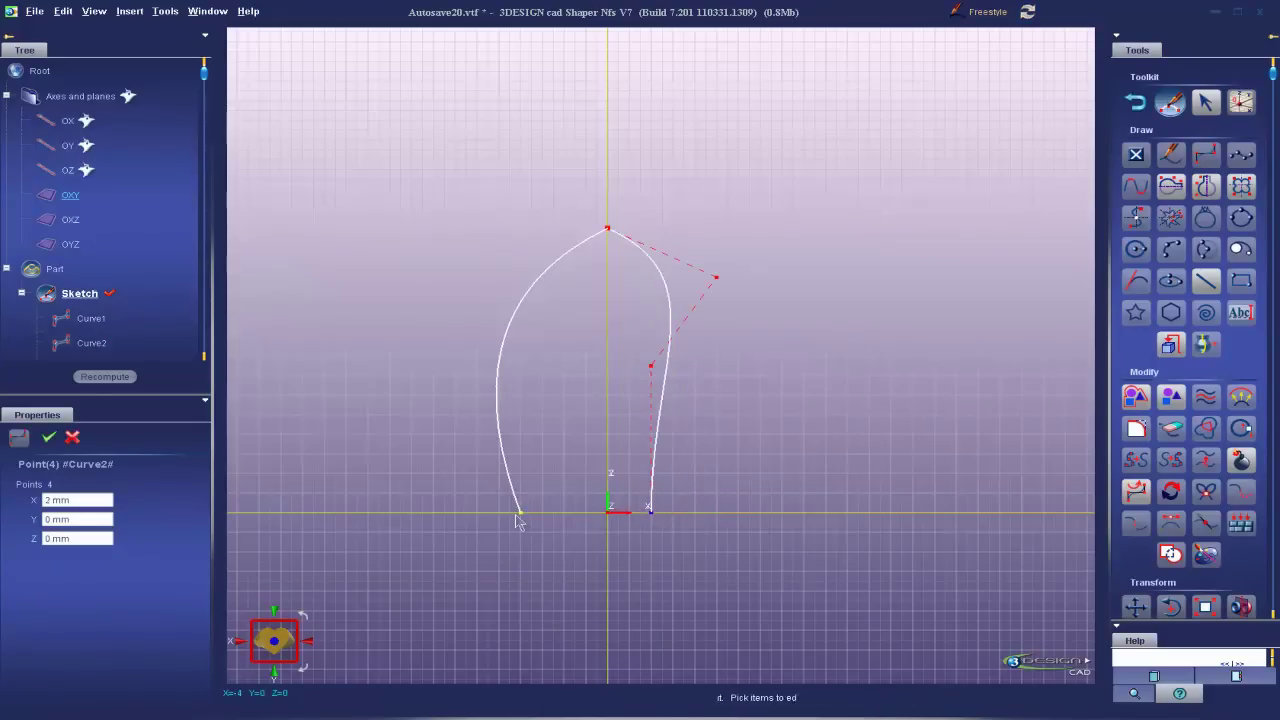
drag(518, 515, 574, 521)
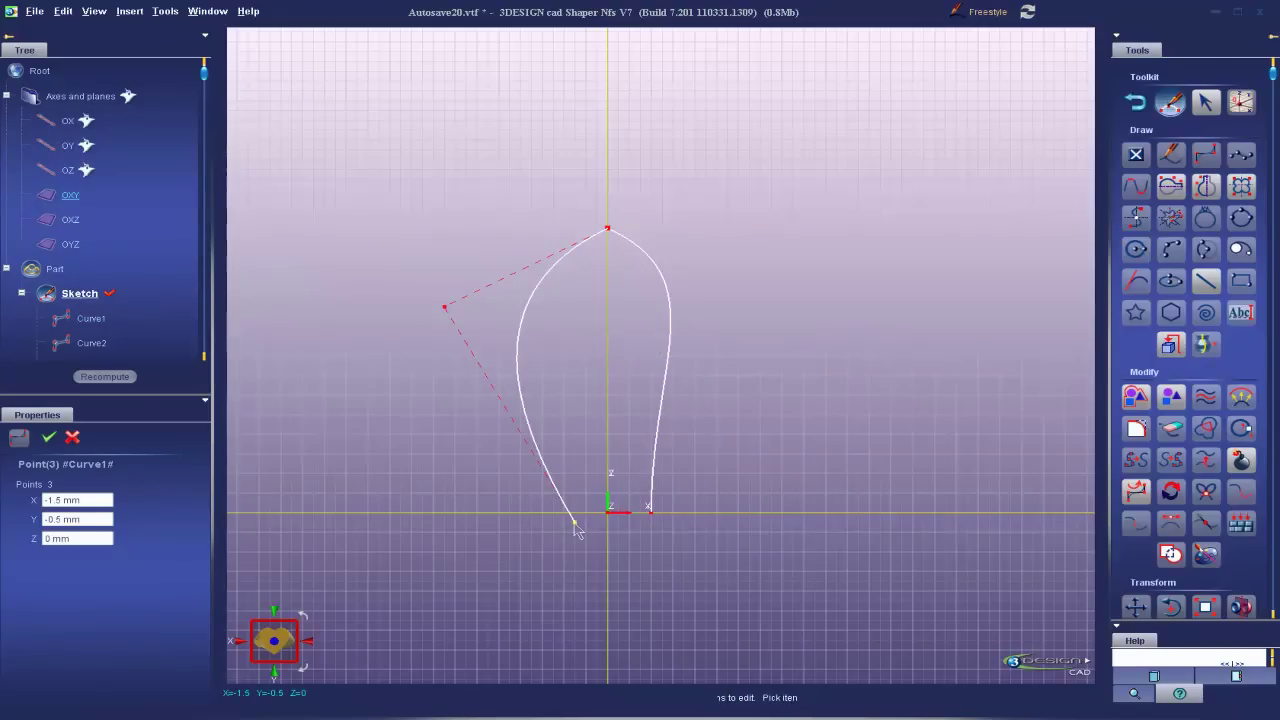
click(667, 416)
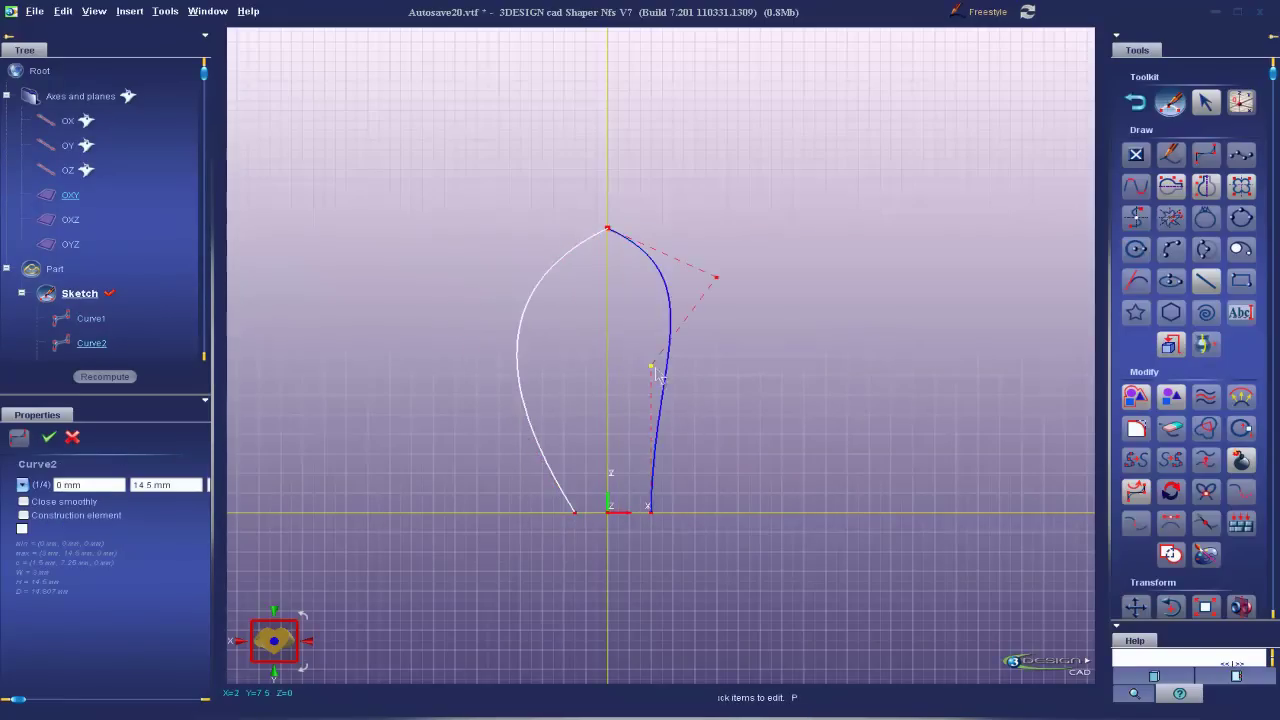
drag(654, 368, 759, 458)
drag(722, 285, 640, 316)
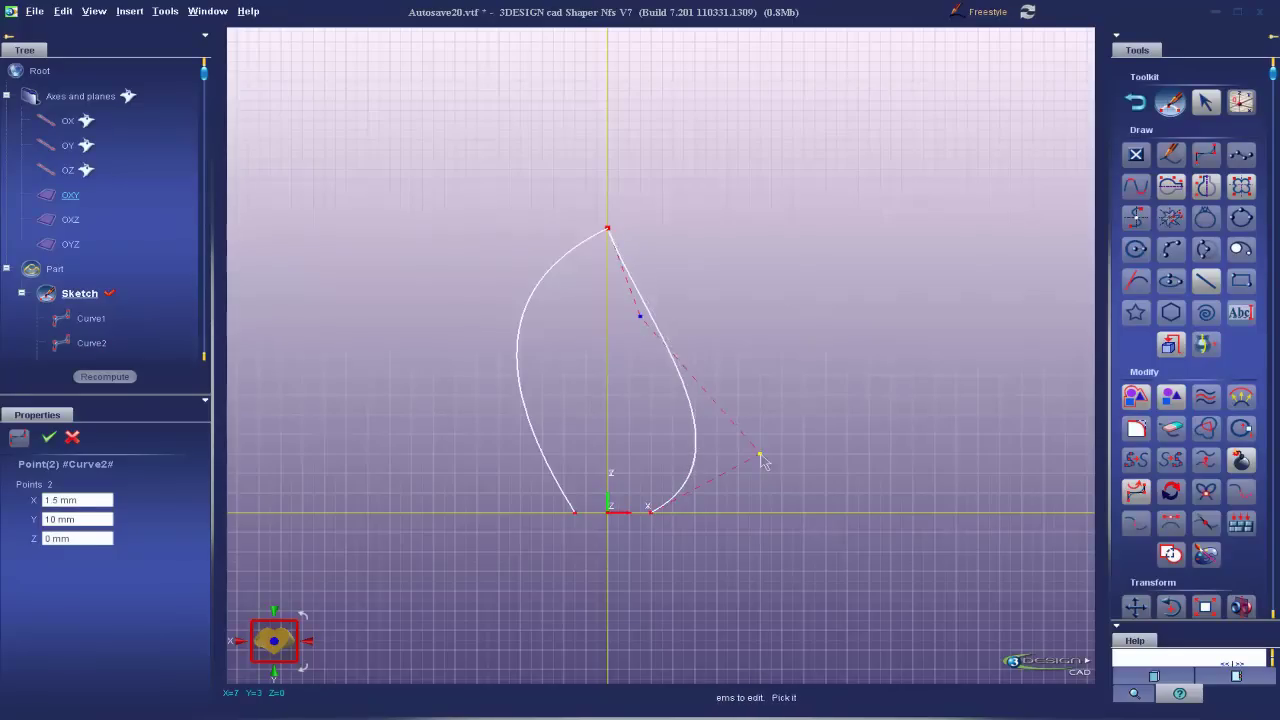
drag(760, 455, 803, 437)
click(853, 344)
Draw a closed symmetric dog-bone profile below the origin, centred on the vertical axis, between about Y -4 mm and Y -7 mm
scroll(987, 460, down, 3)
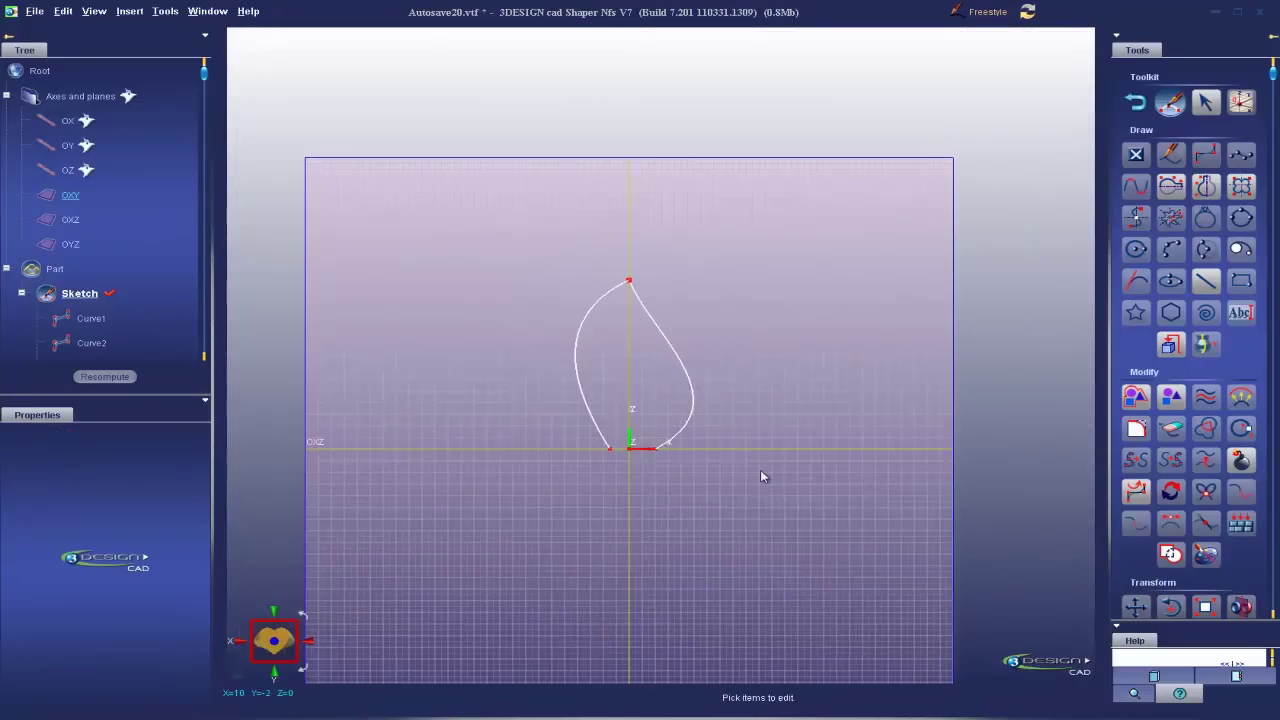
click(1205, 188)
click(574, 450)
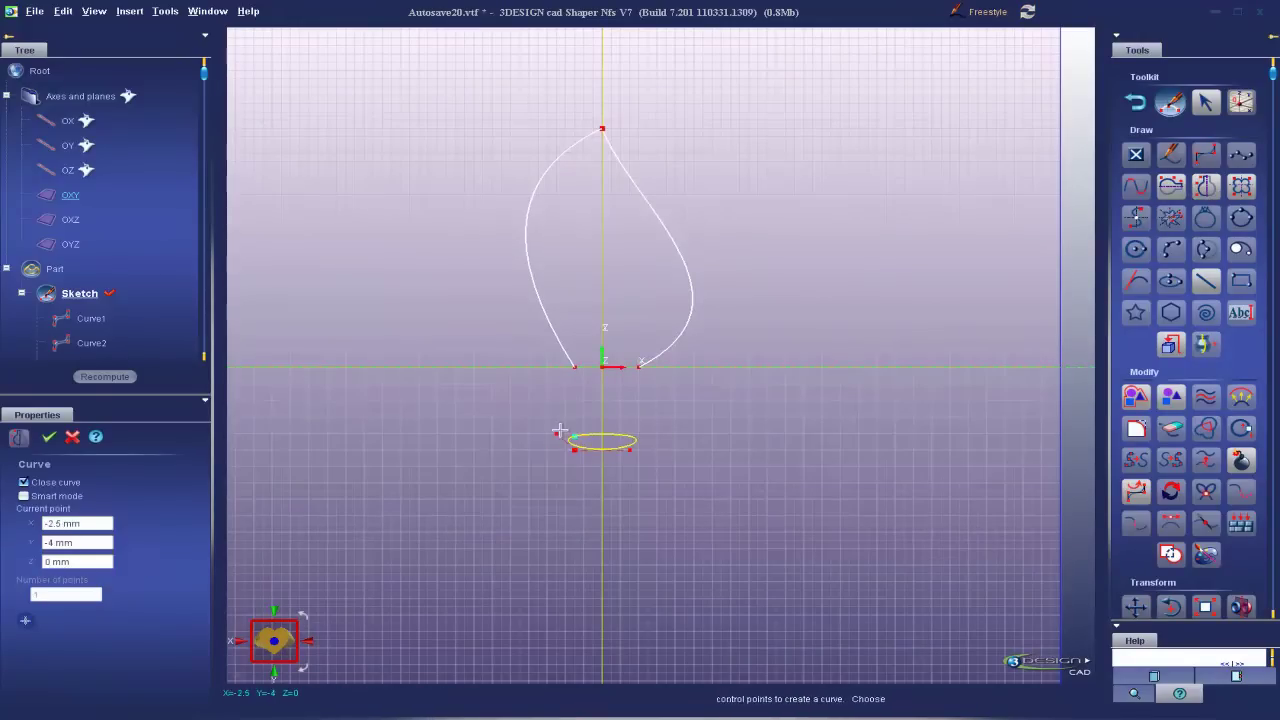
click(510, 427)
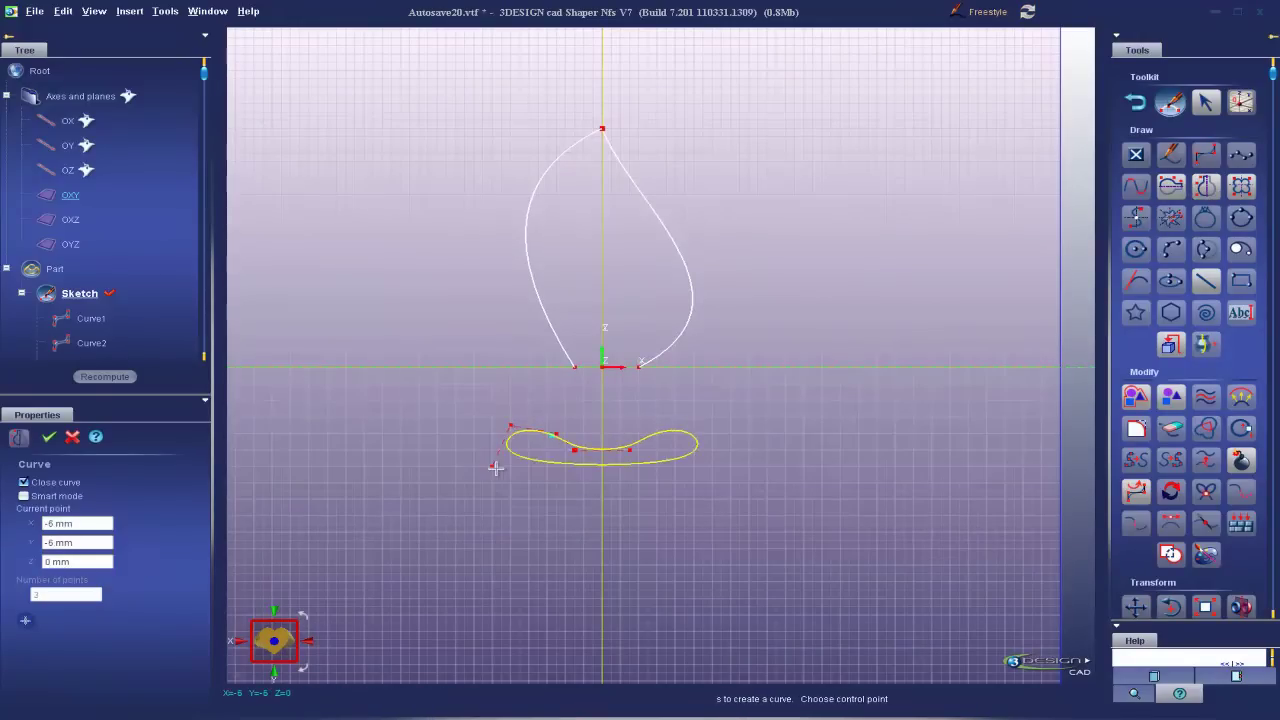
click(492, 466)
click(510, 490)
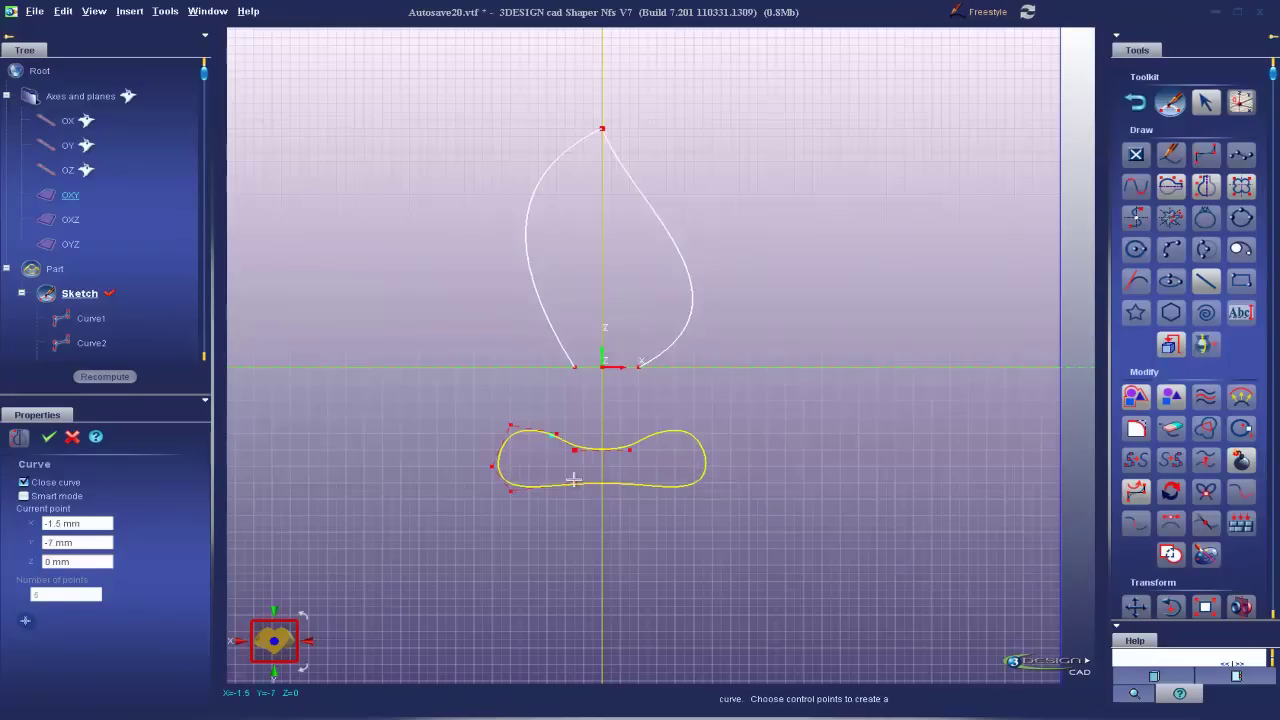
click(574, 481)
click(49, 437)
Lower the control point beside the closed profile's upper notch to deepen the dip
scroll(510, 478, up, 1)
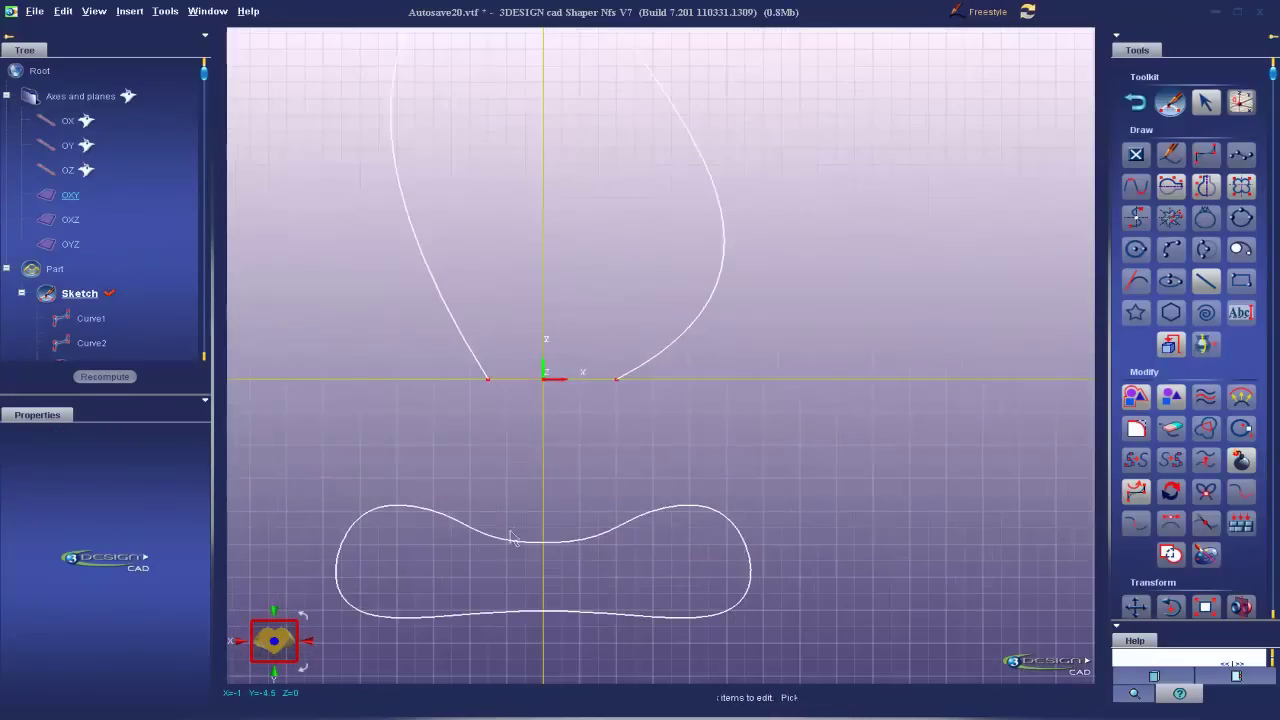
click(507, 536)
drag(486, 543, 513, 562)
click(446, 577)
Return to the solid module and set up a sweep with the two NURBS curves as paths and the closed profile as section
scroll(683, 489, down, 3)
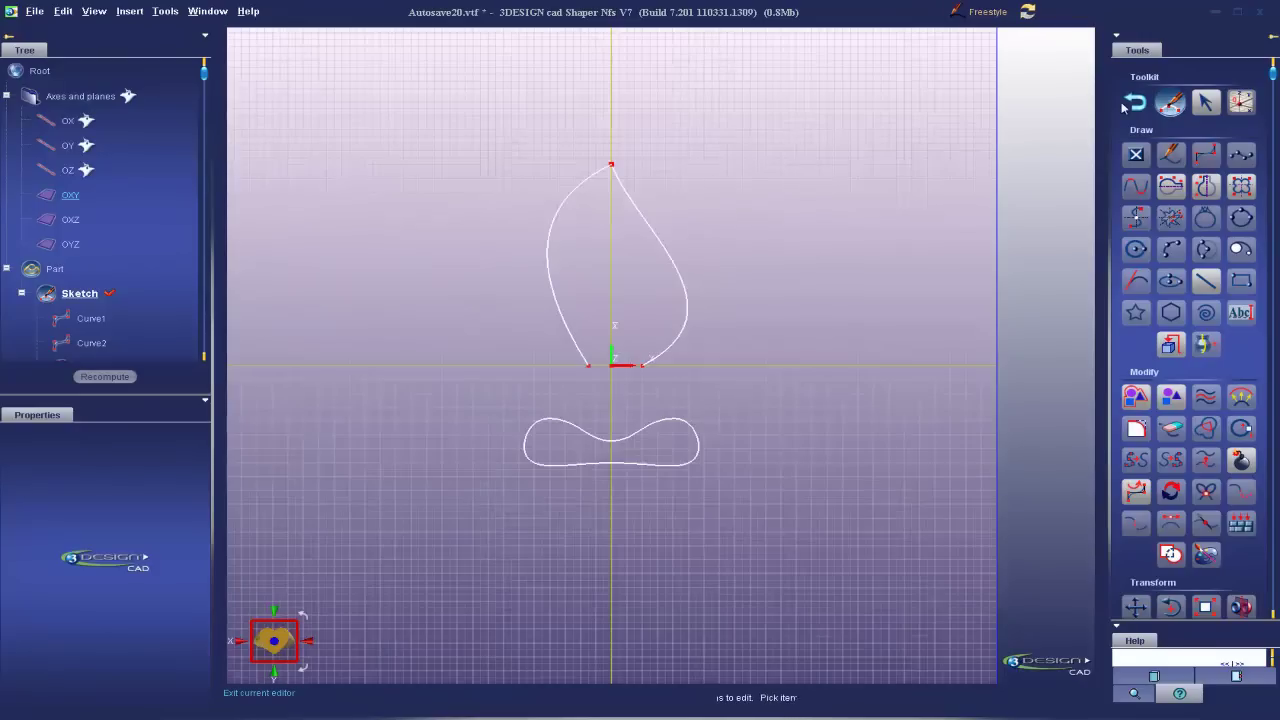
mouse_move(648, 512)
middle_down()
mouse_move(837, 371)
mouse_move(731, 474)
middle_up()
scroll(785, 399, up, 4)
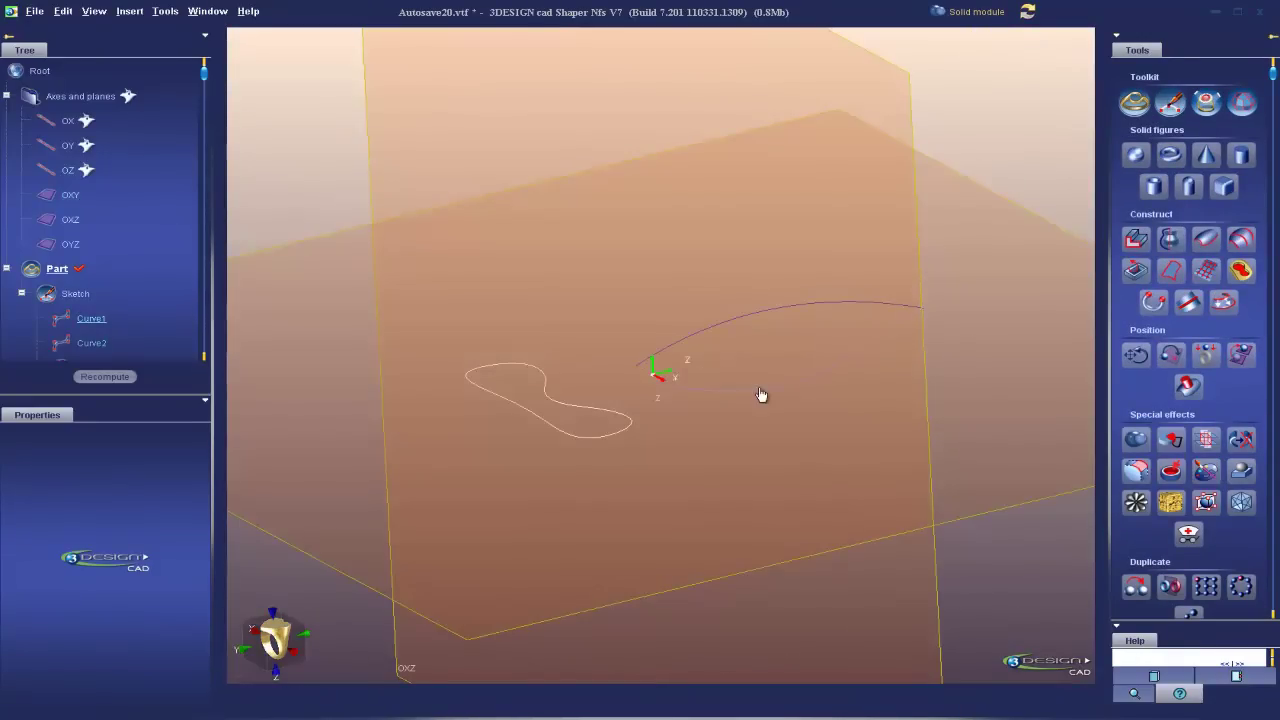
middle_drag(713, 452, 753, 433)
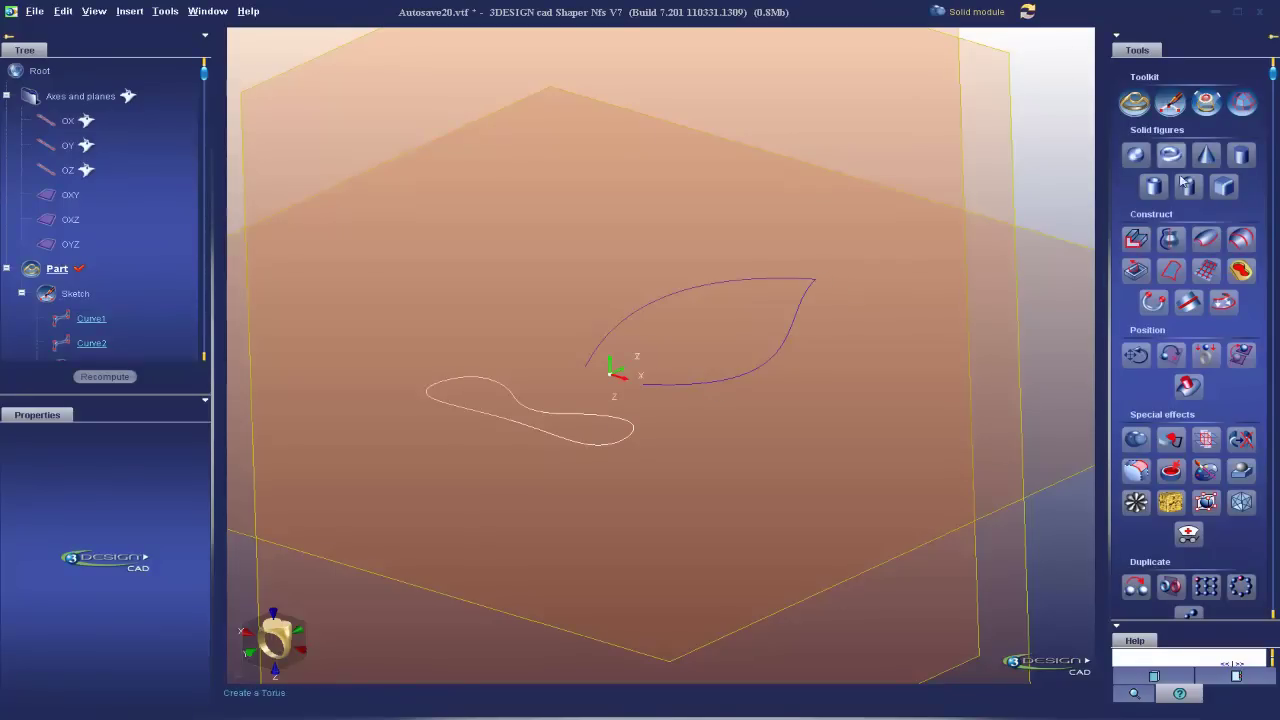
click(1203, 242)
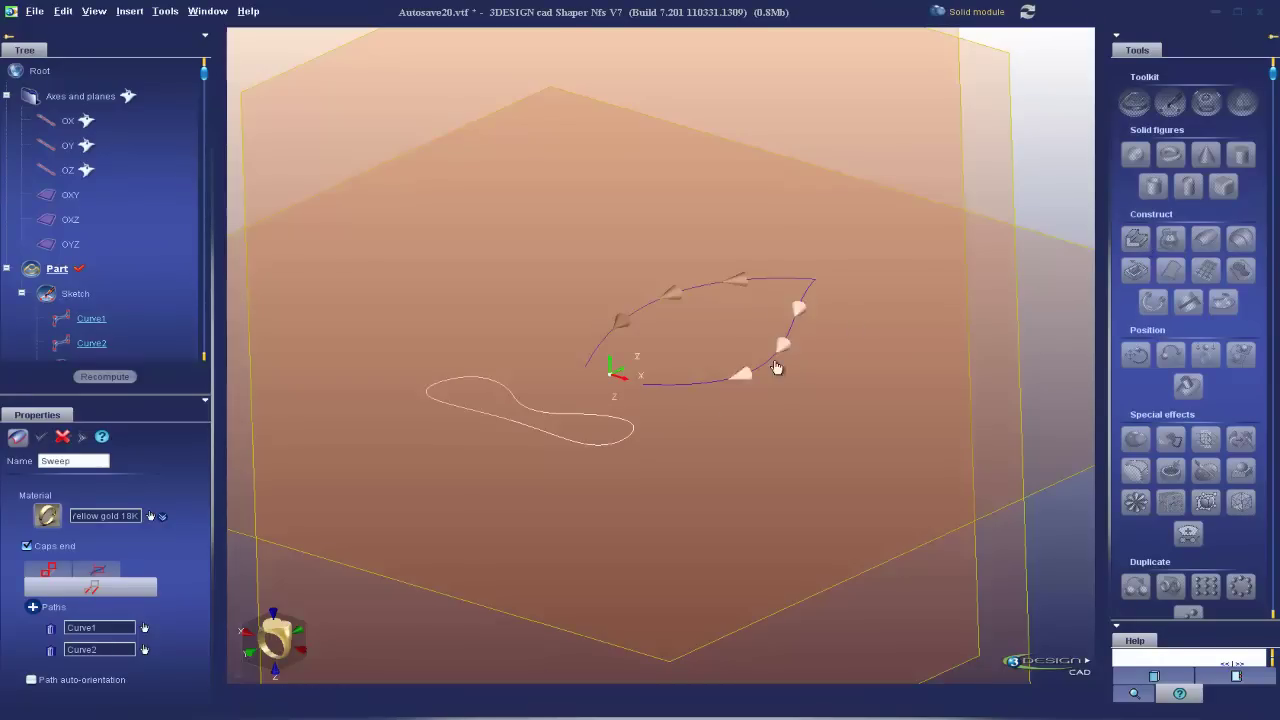
click(49, 580)
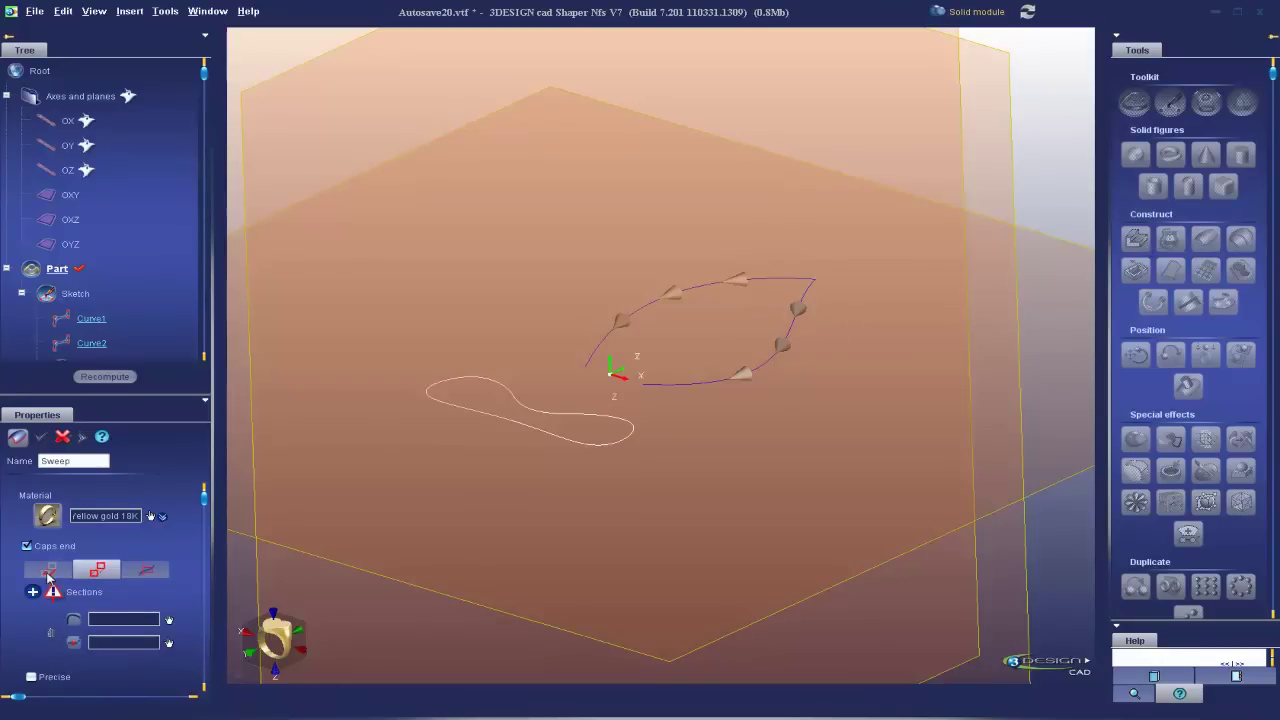
click(548, 443)
Enable Path auto-orientation for the sweep's two paths
middle_drag(830, 467, 625, 590)
click(273, 635)
scroll(726, 391, down, 1)
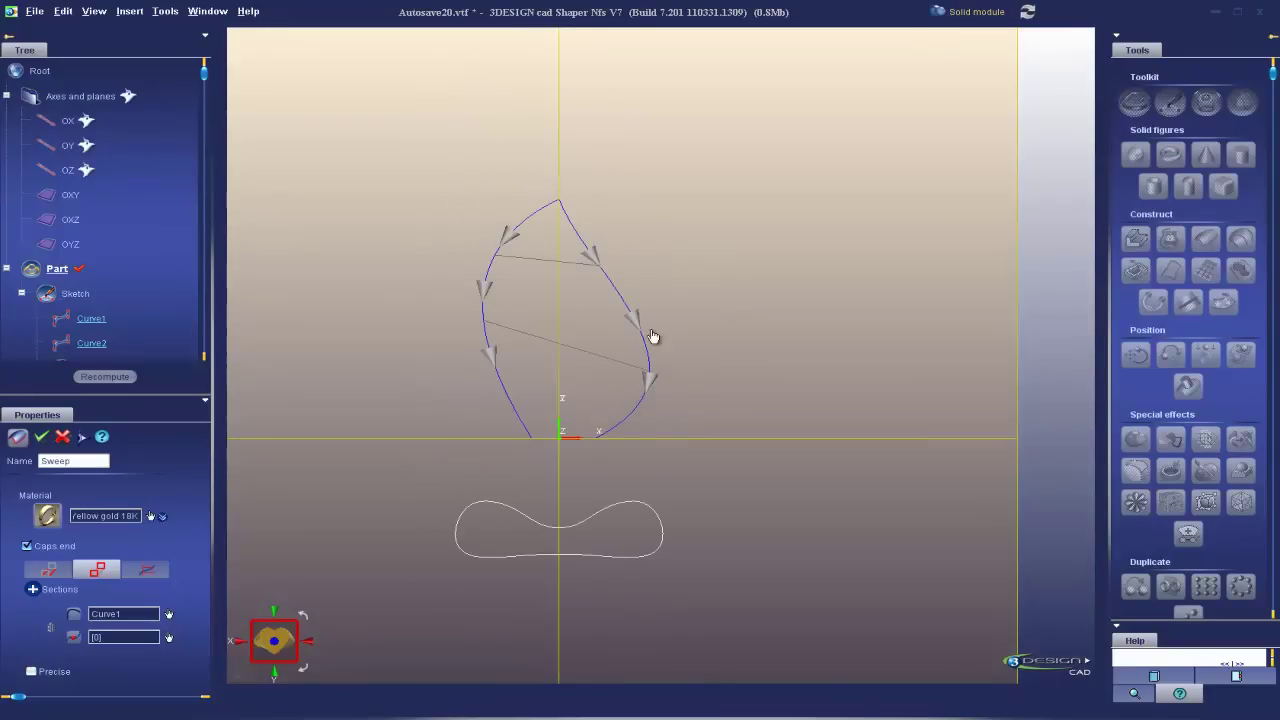
click(46, 572)
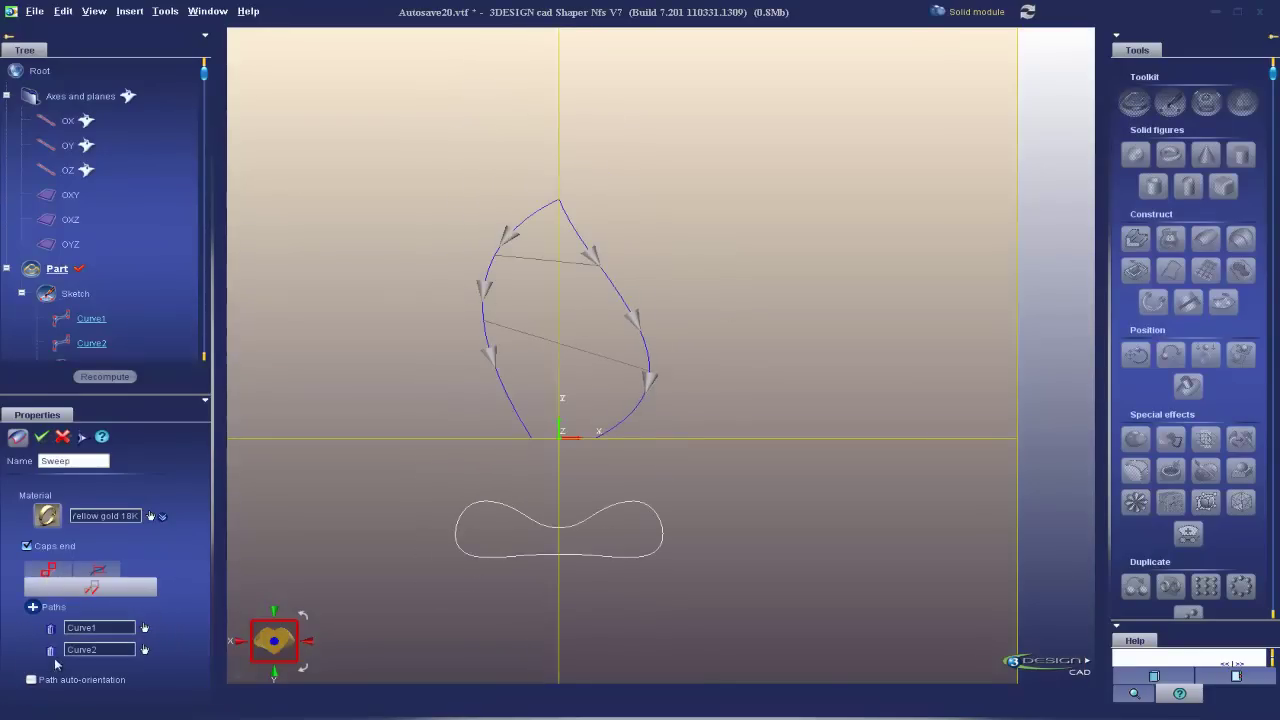
click(32, 680)
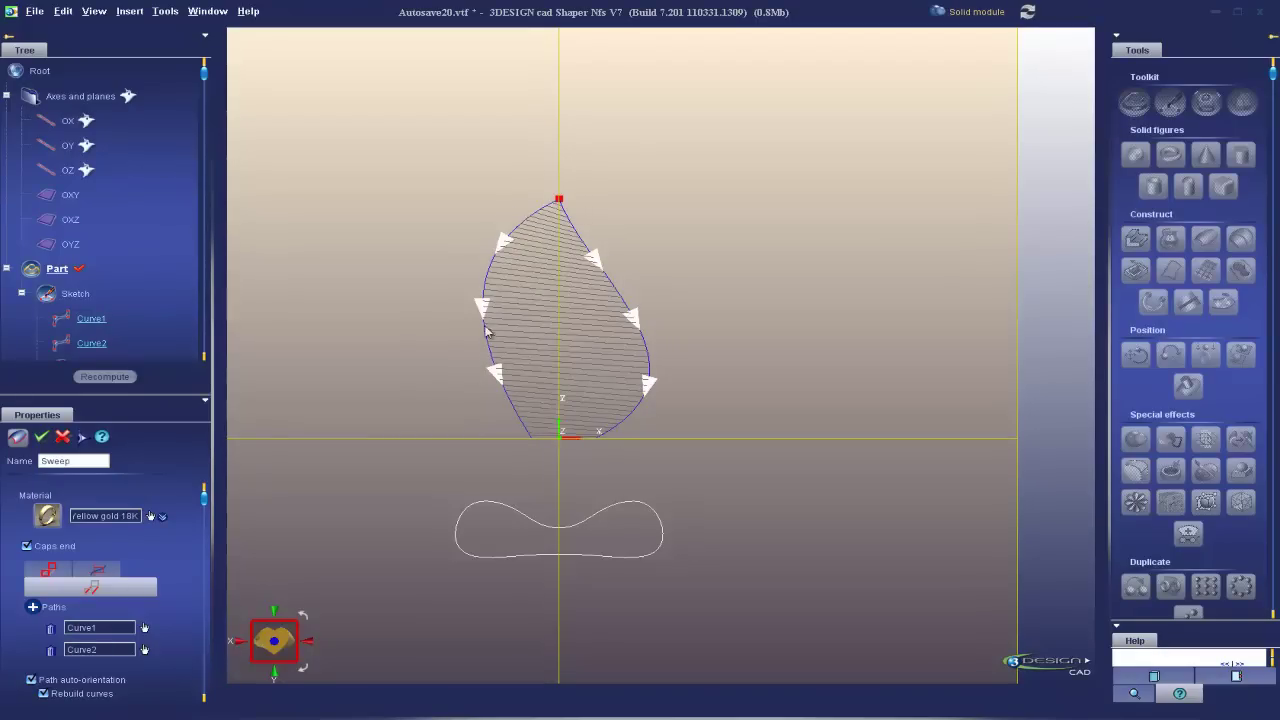
Set the sweep's rebuilt path curves to 15 points and create the sweep
scroll(138, 593, down, 1)
scroll(138, 593, down, 2)
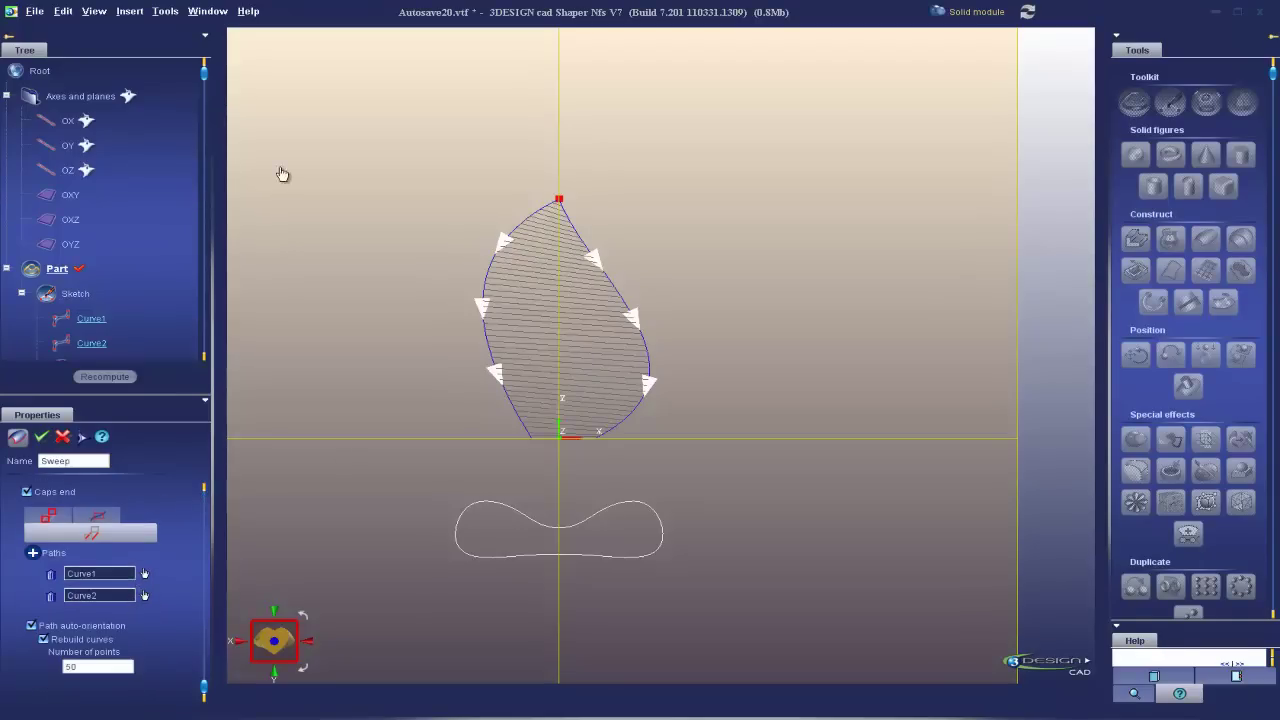
double_click(113, 667)
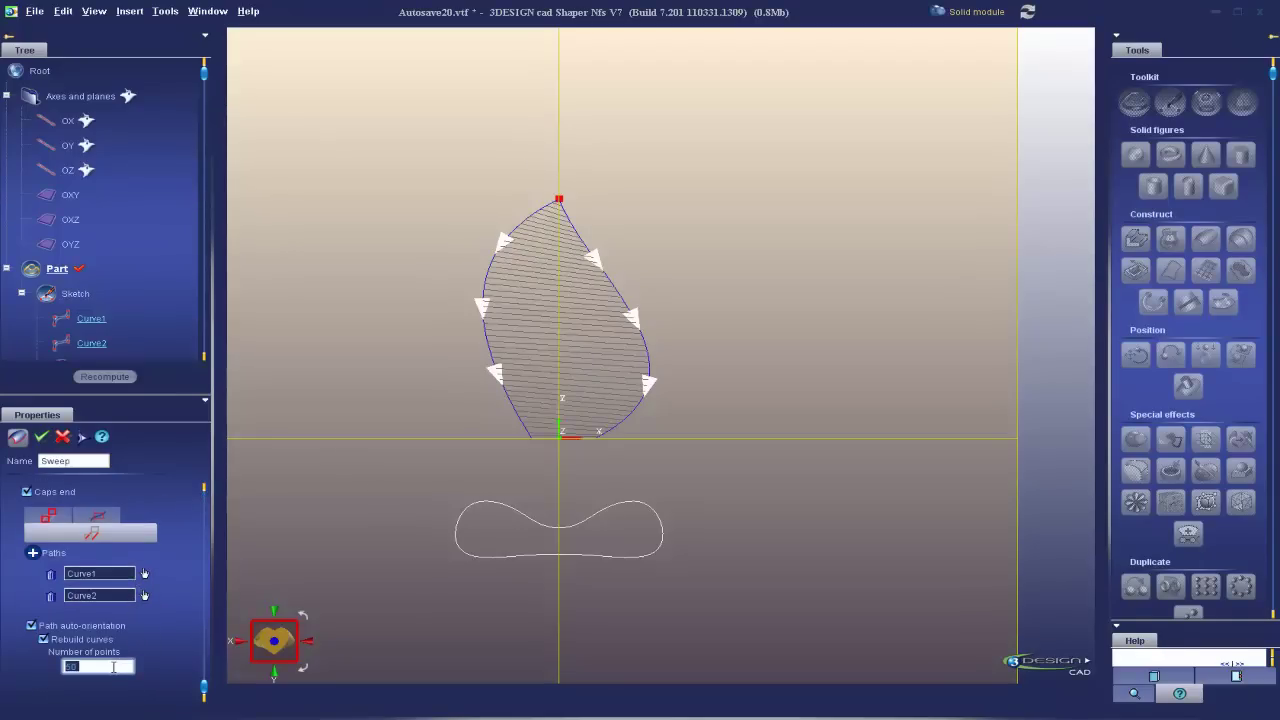
key(Return)
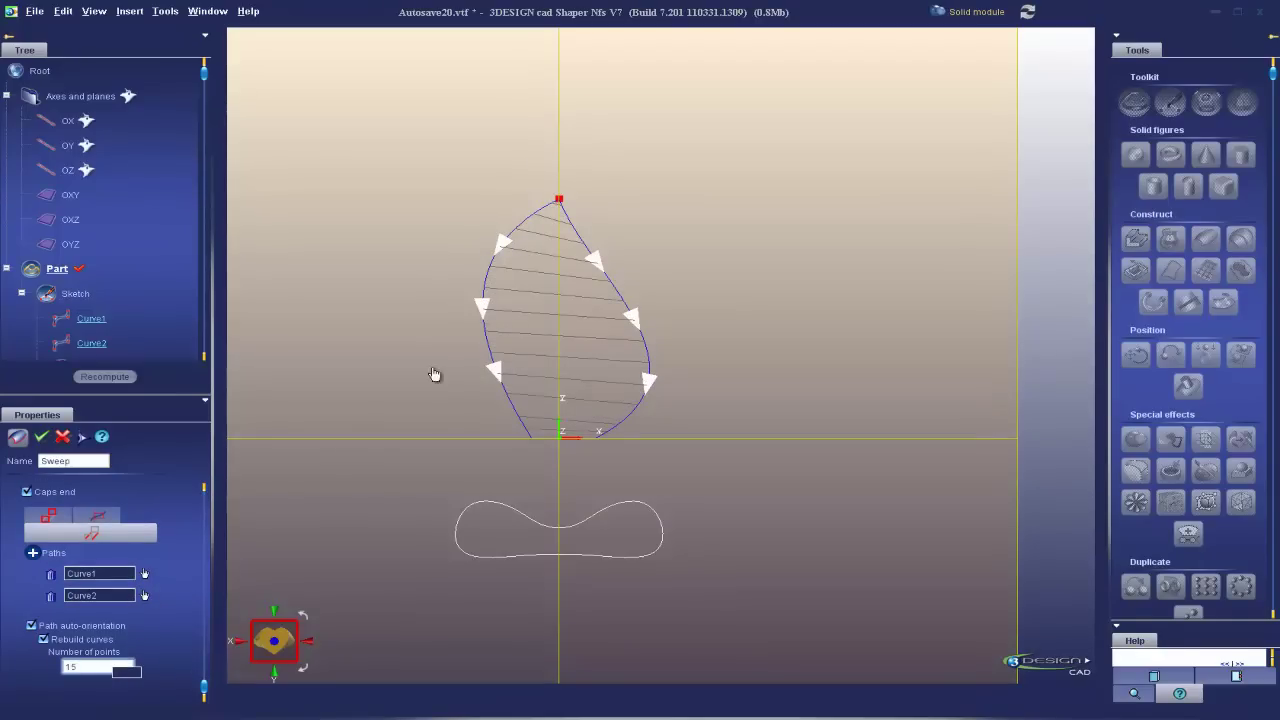
middle_drag(765, 581, 541, 288)
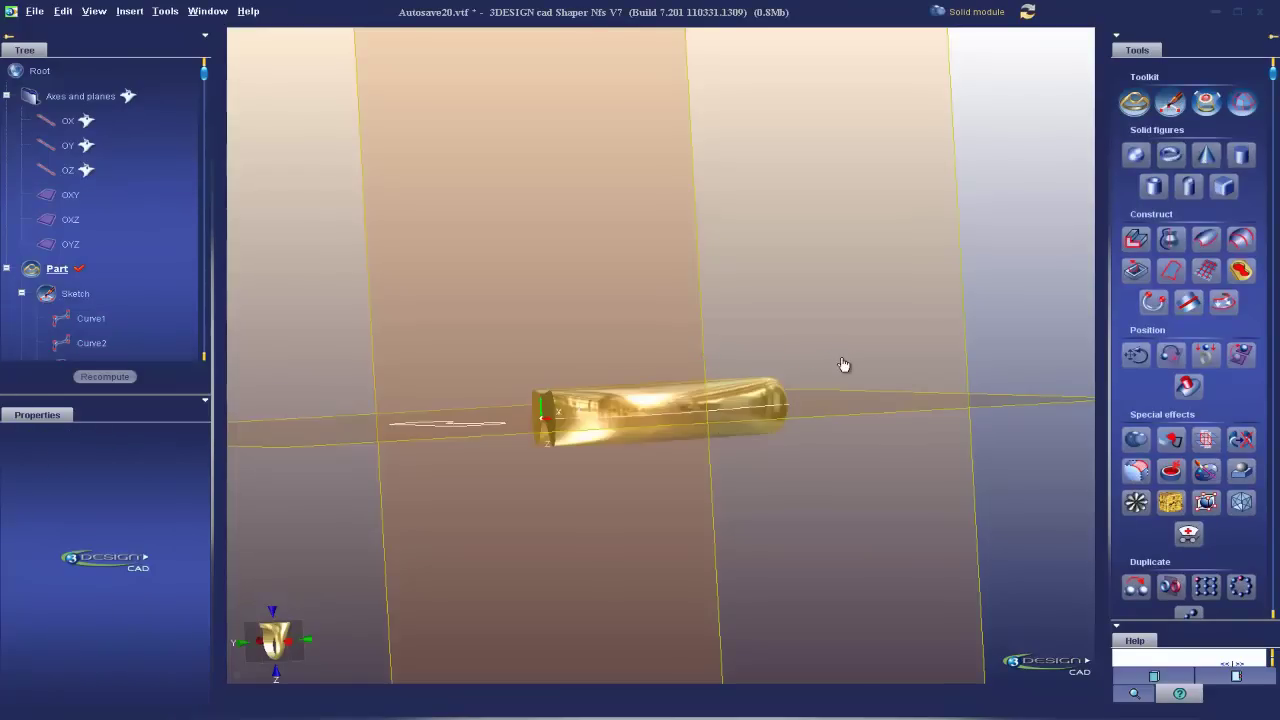
Reopen the sweep's settings and enable Scale on height for its section, keeping the Normal effect
middle_drag(962, 498, 840, 574)
right_drag(840, 575, 734, 217)
double_click(719, 285)
scroll(120, 580, down, 3)
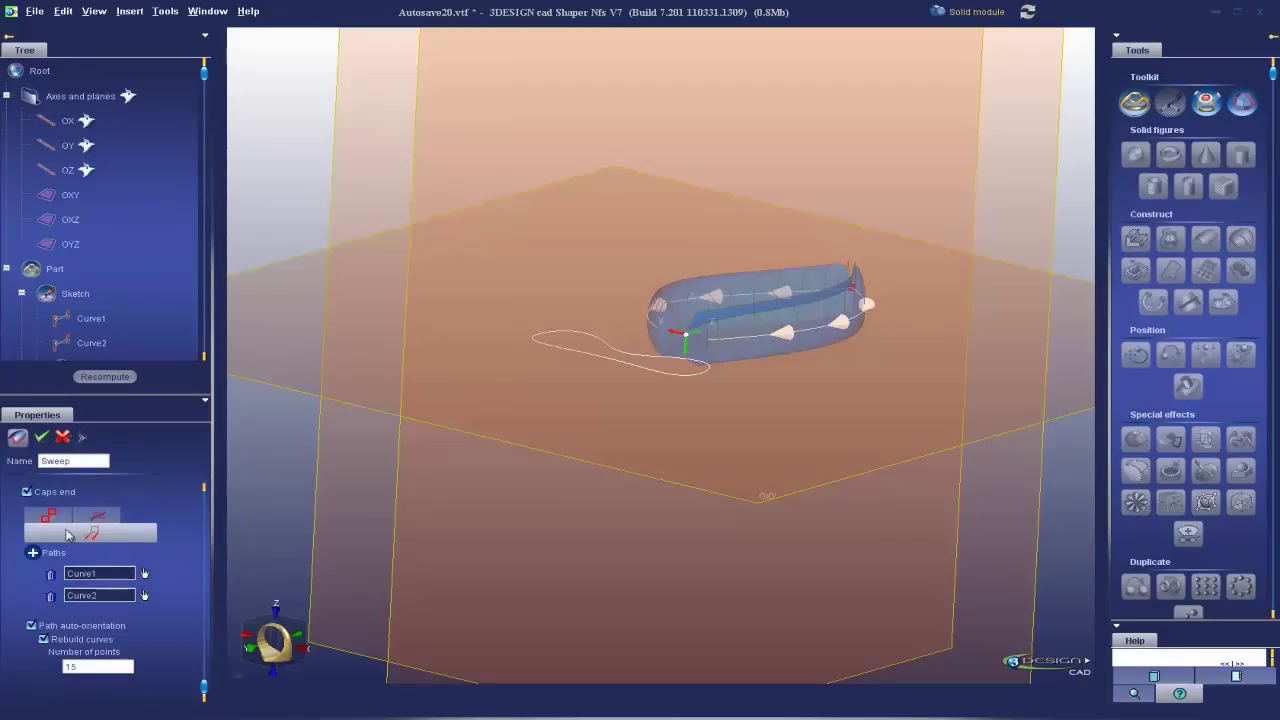
click(66, 533)
click(41, 574)
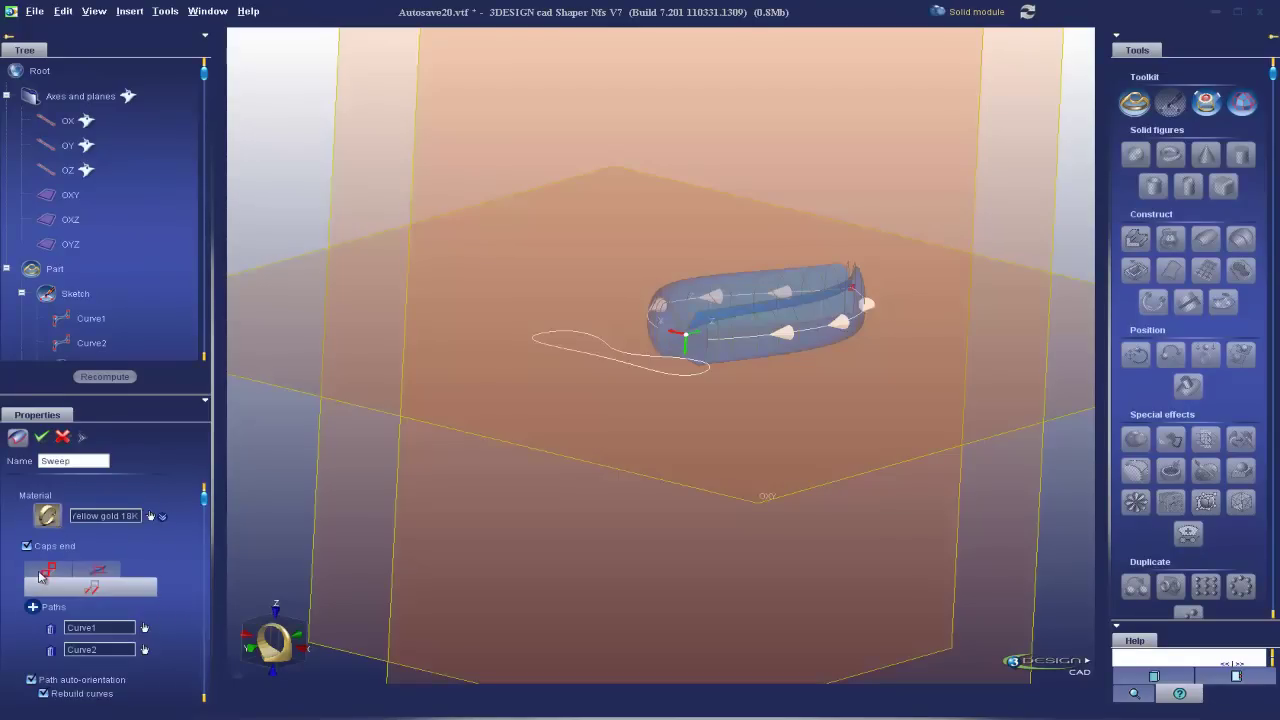
click(104, 570)
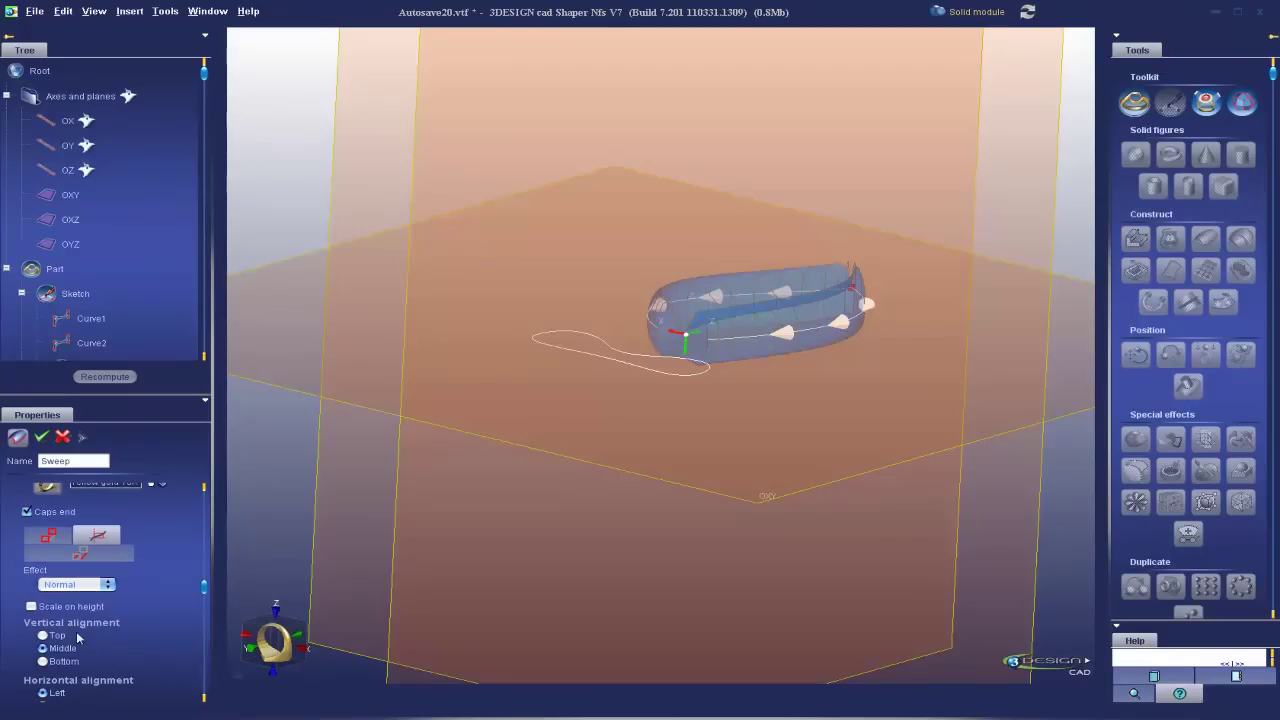
middle_drag(760, 380, 684, 410)
scroll(646, 438, up, 4)
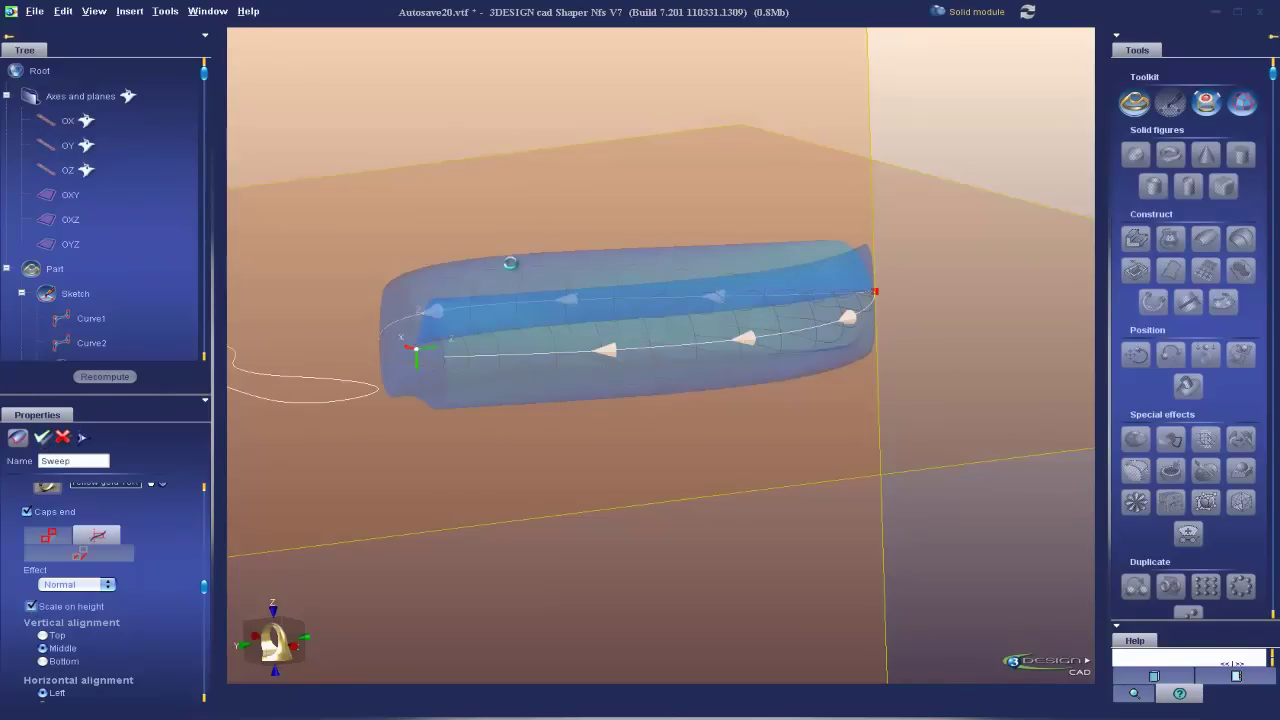
middle_drag(446, 410, 668, 391)
middle_drag(471, 337, 620, 329)
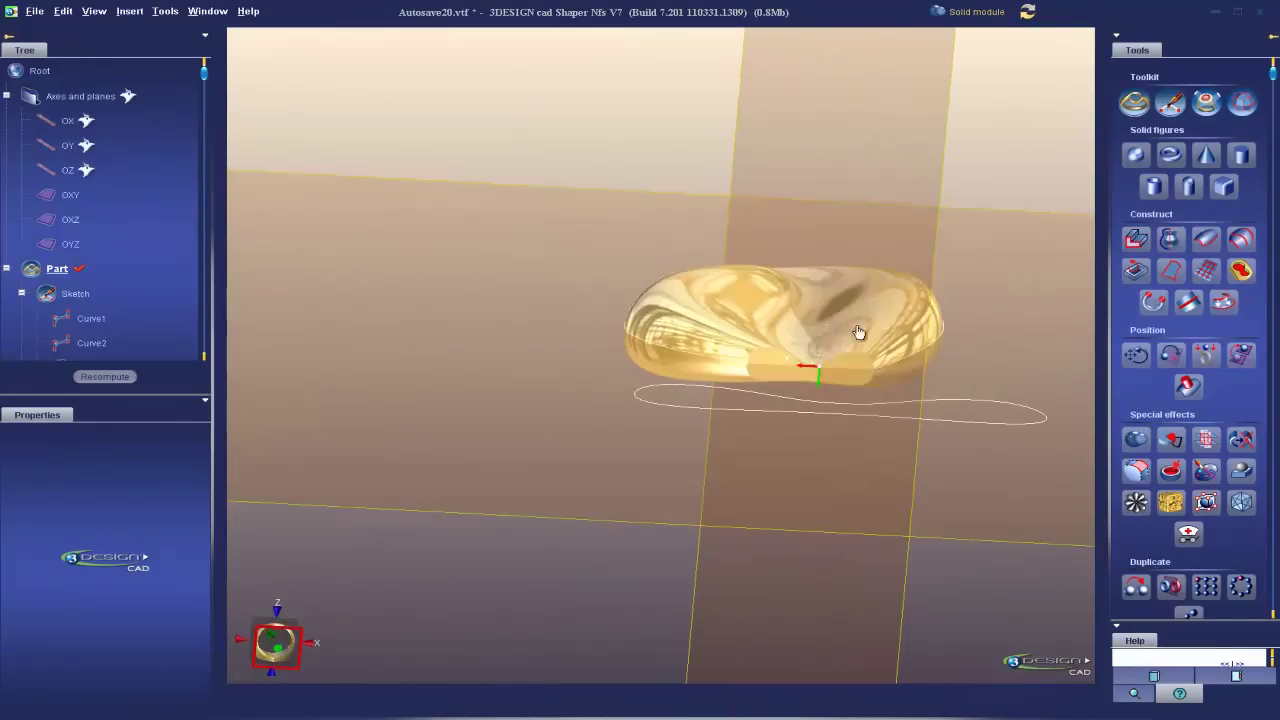
middle_drag(951, 330, 609, 369)
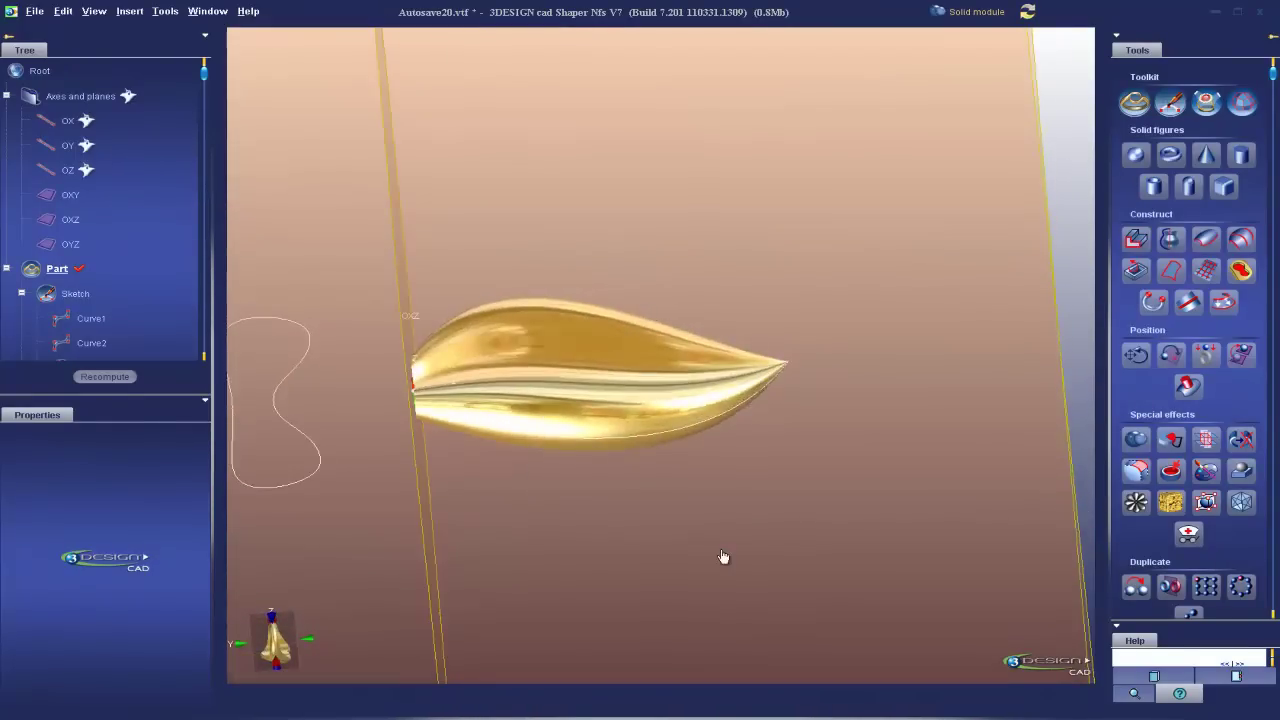
Edit the sweep again and set its section Effect to 180°
scroll(723, 557, down, 5)
middle_drag(723, 557, 624, 341)
double_click(623, 334)
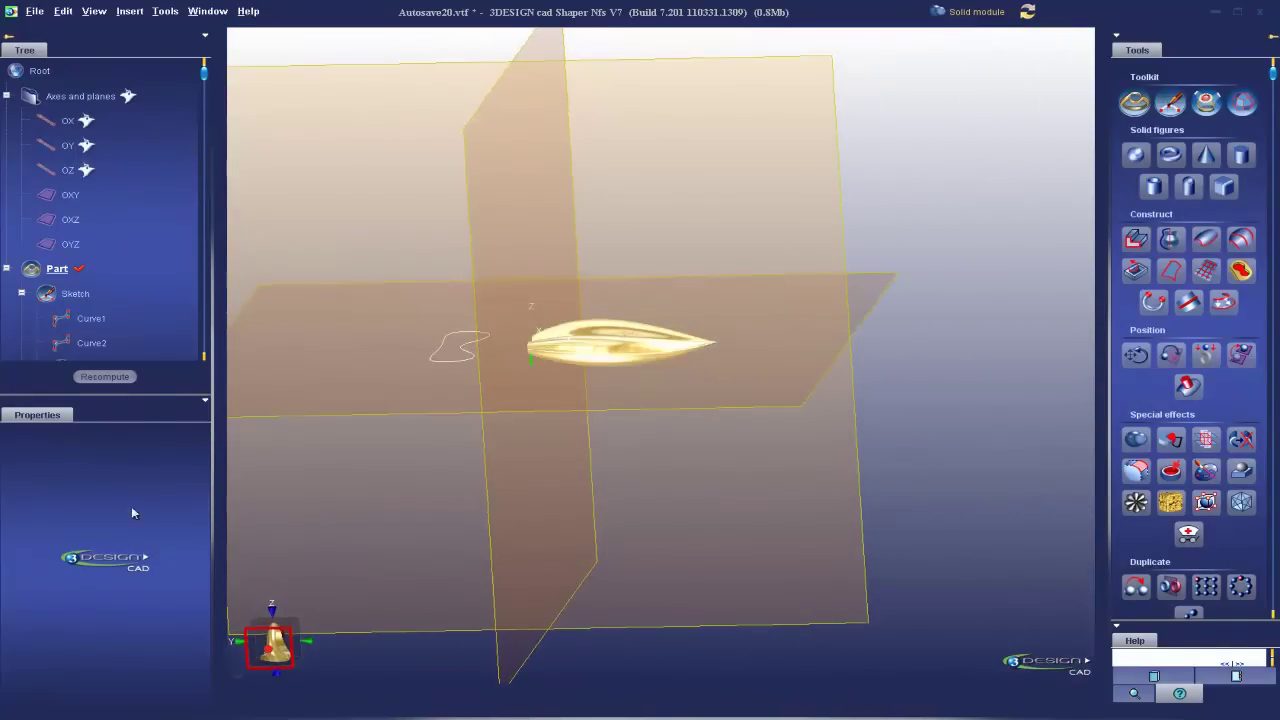
click(97, 569)
click(82, 619)
click(68, 645)
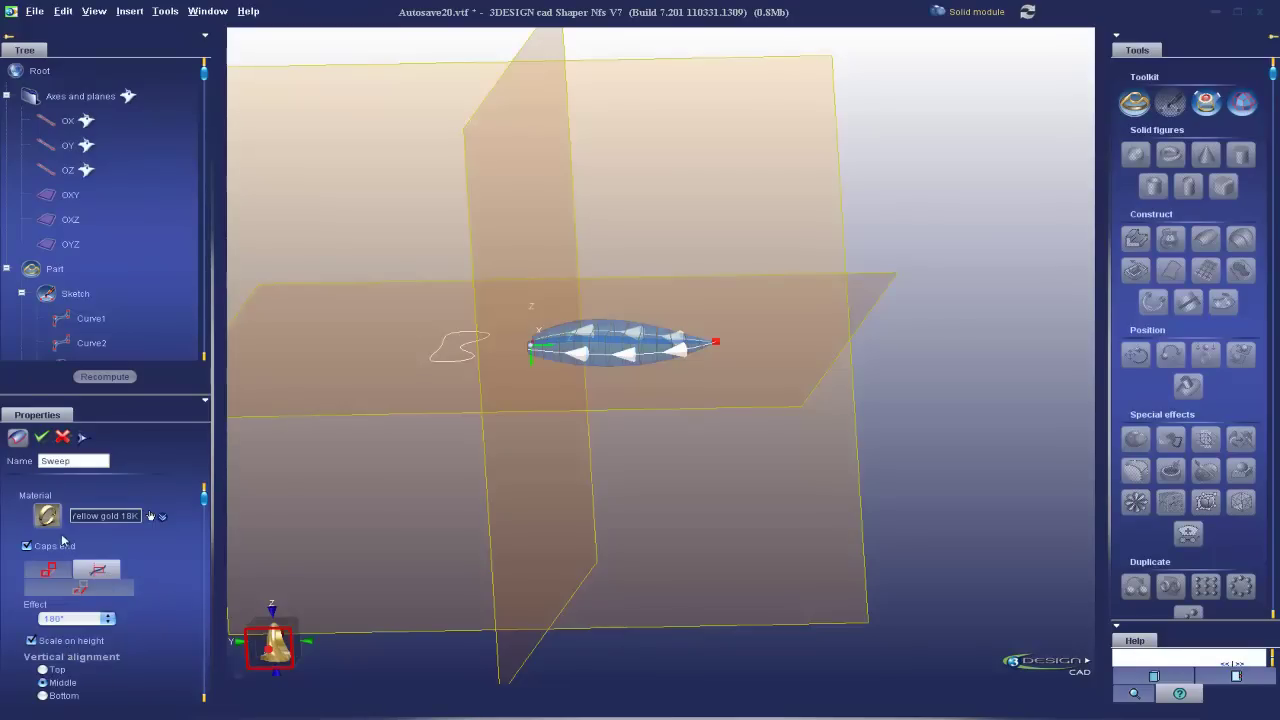
Bend the swept leaf upward into a petal from its Back side, by an angle of about -122°
click(648, 342)
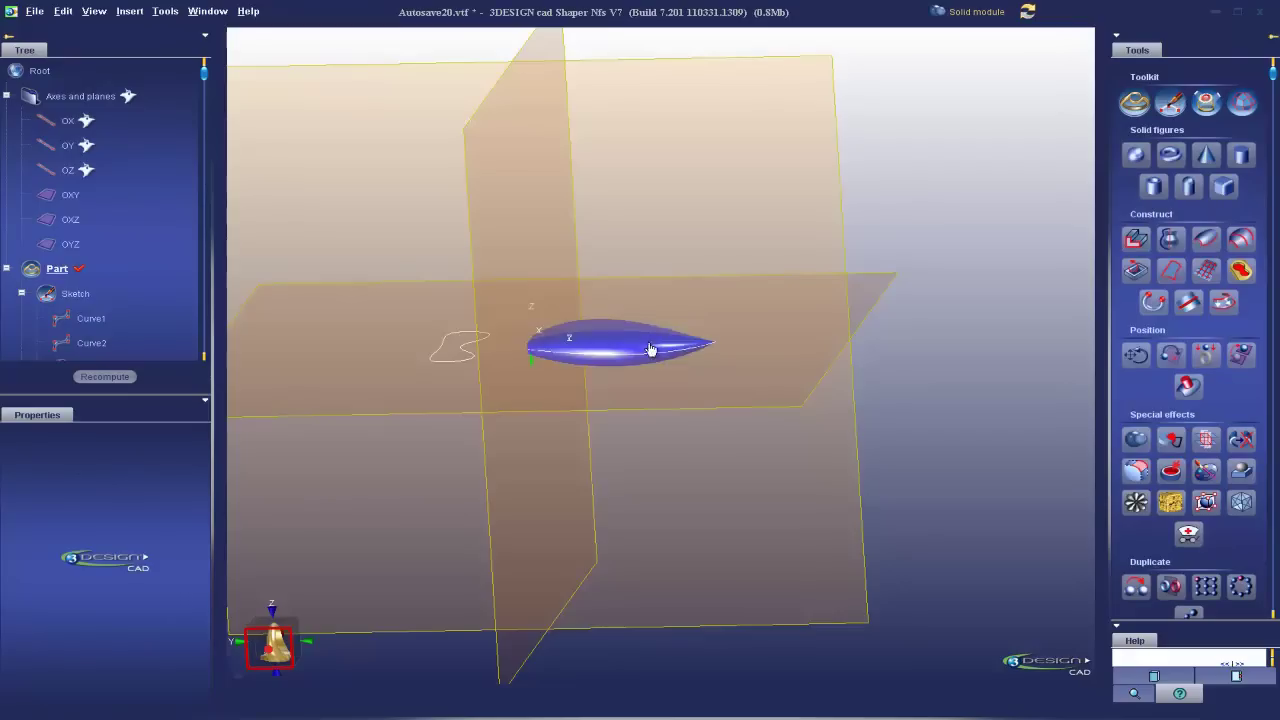
scroll(1213, 558, down, 5)
scroll(1213, 558, down, 5)
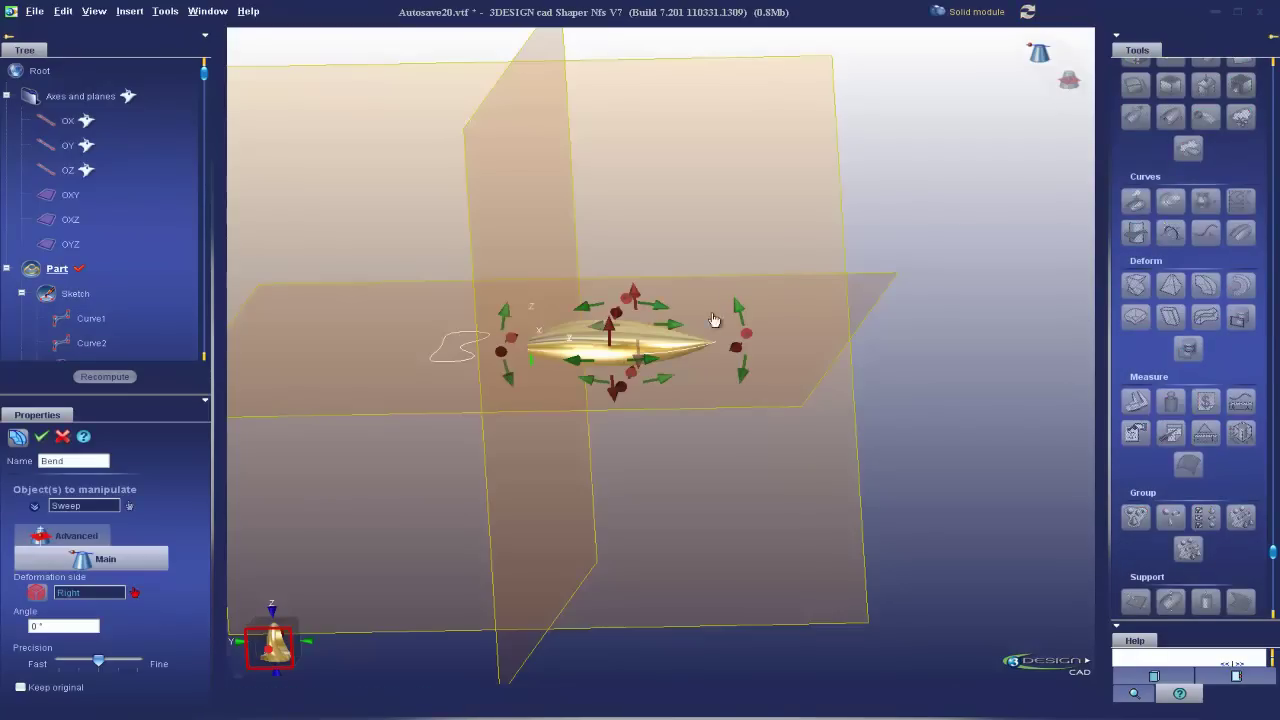
drag(735, 341, 732, 283)
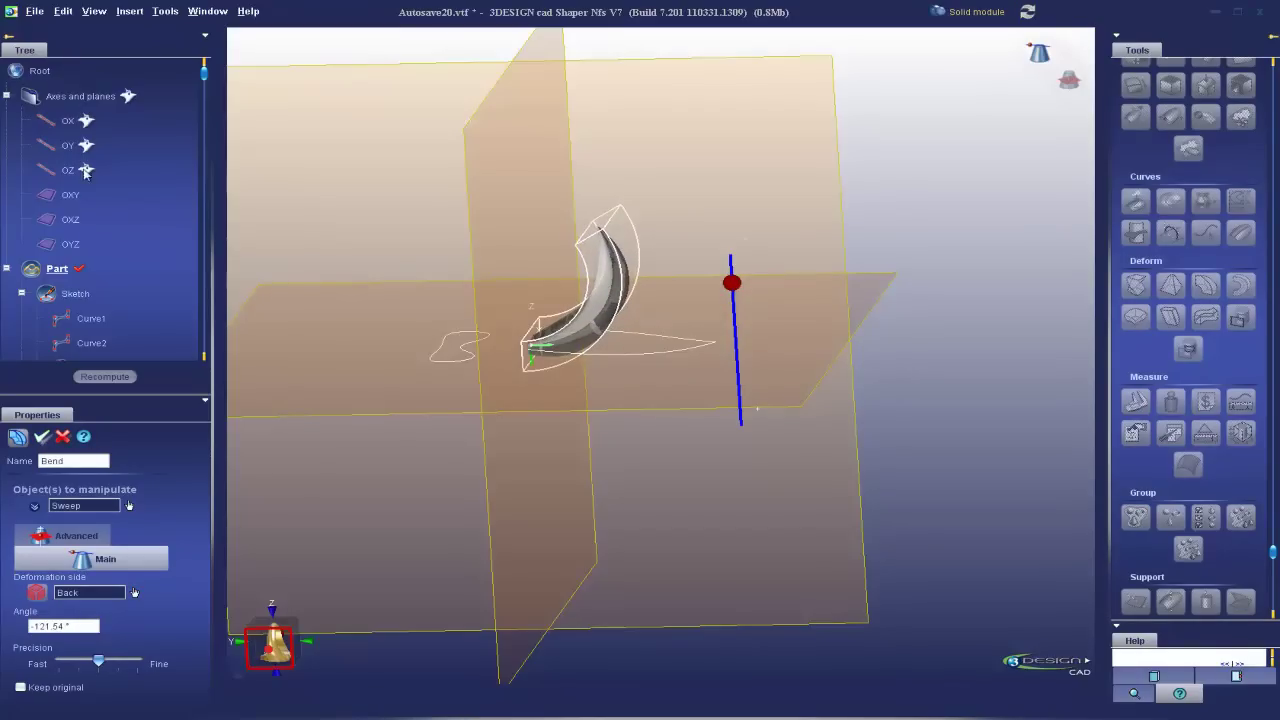
click(42, 437)
Show the OZ axis and circularly duplicate the bent petal around it with 5 copies over 360°
click(86, 170)
middle_drag(610, 320, 530, 410)
click(530, 410)
ctrl+click(447, 320)
scroll(1250, 392, up, 4)
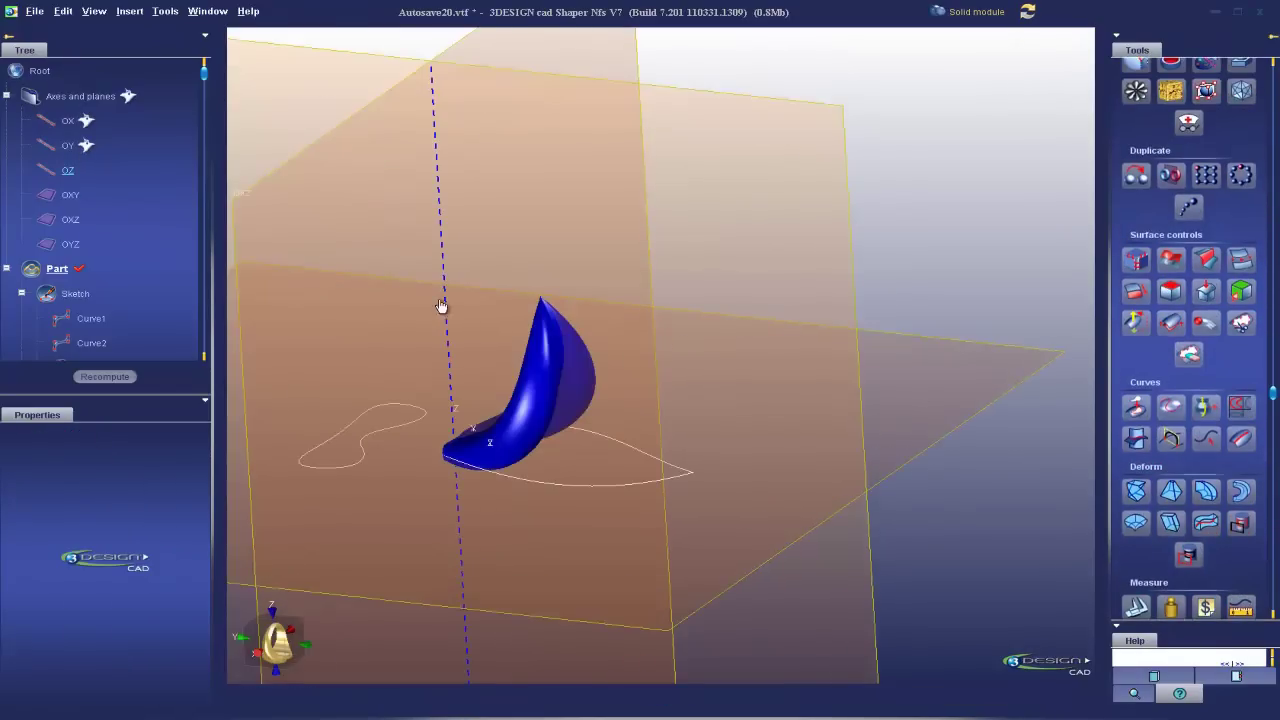
click(1238, 176)
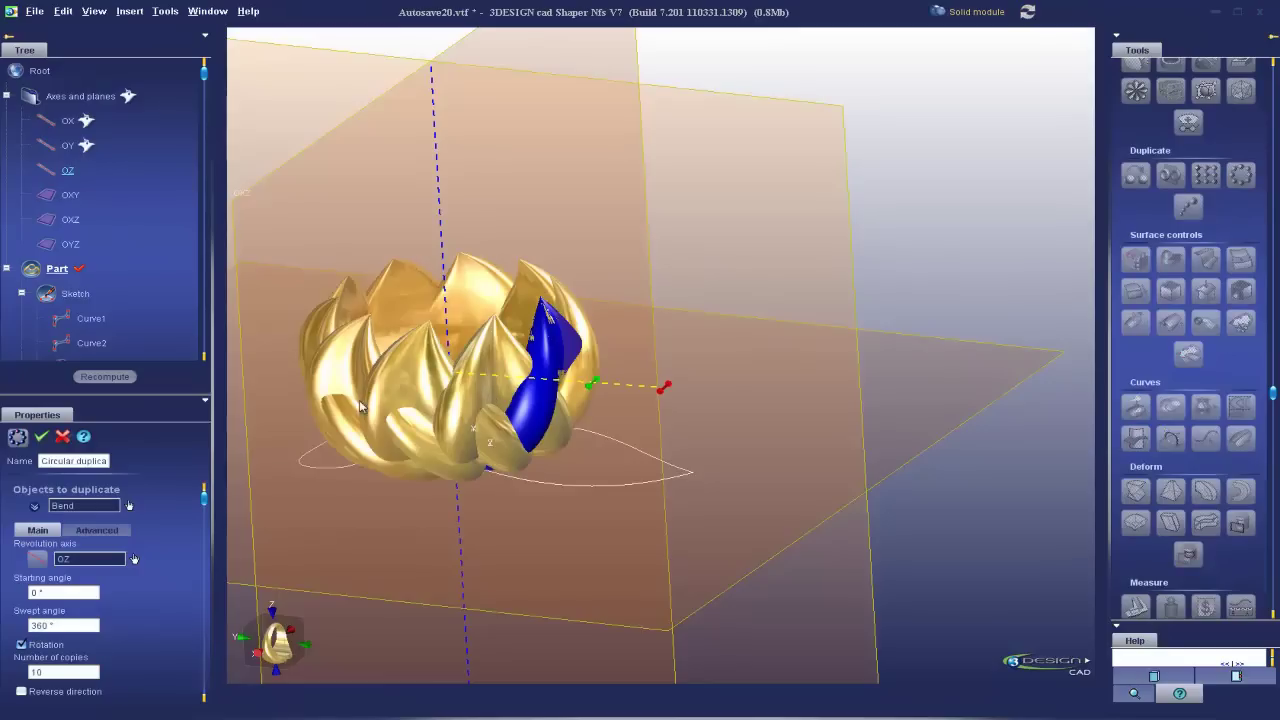
double_click(72, 673)
text(6)
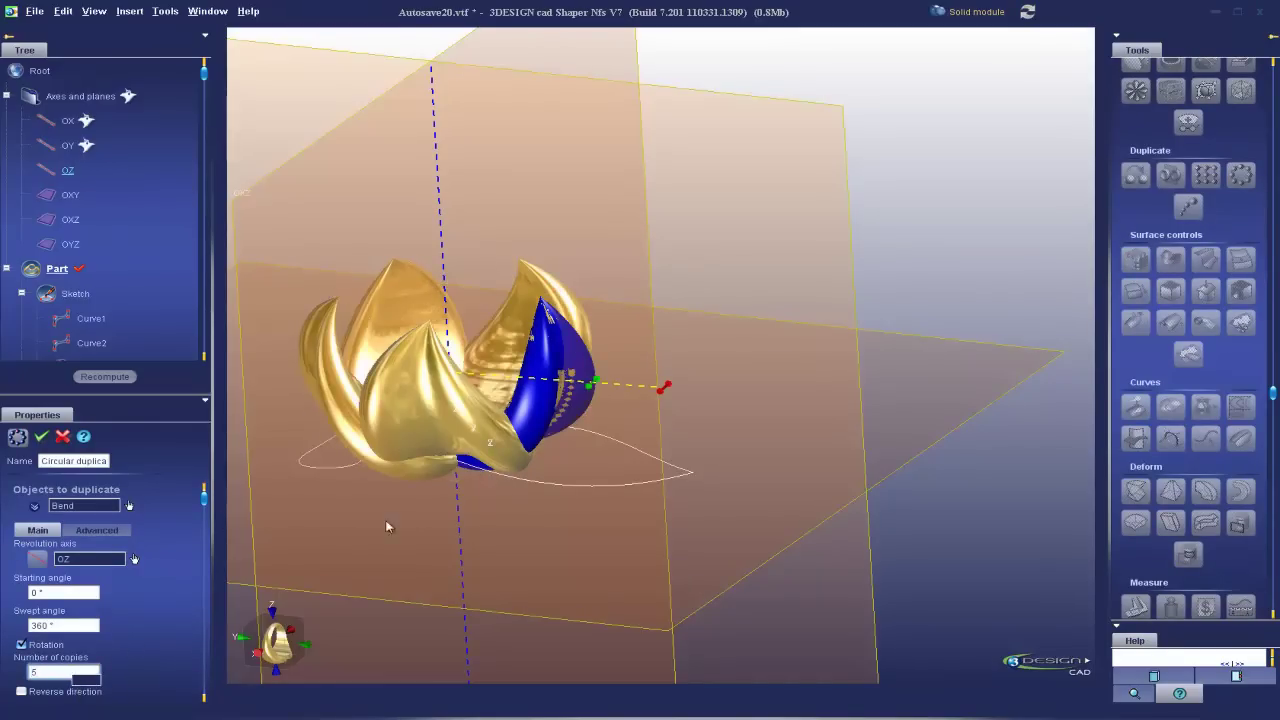
middle_drag(640, 564, 426, 386)
click(41, 437)
Delete the circular duplication of petals together with its bent sweep, leaving only the curves
middle_drag(520, 400, 780, 349)
right_click(780, 349)
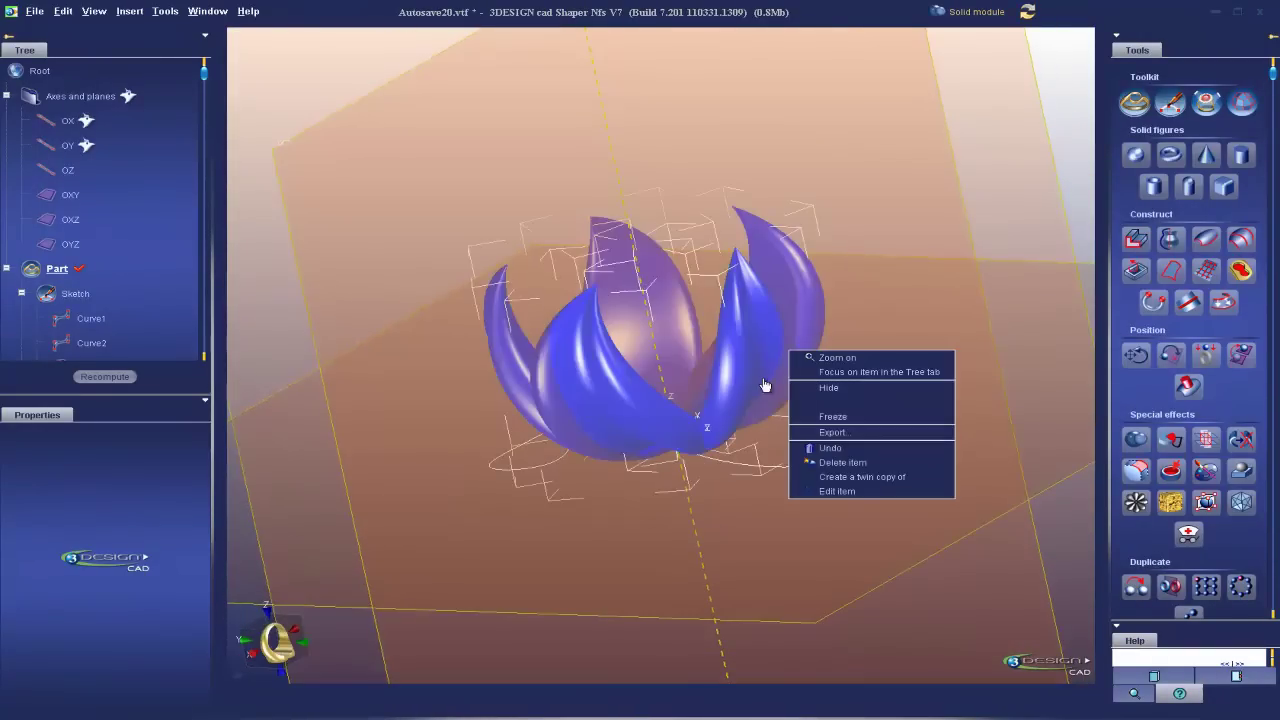
click(839, 463)
click(659, 380)
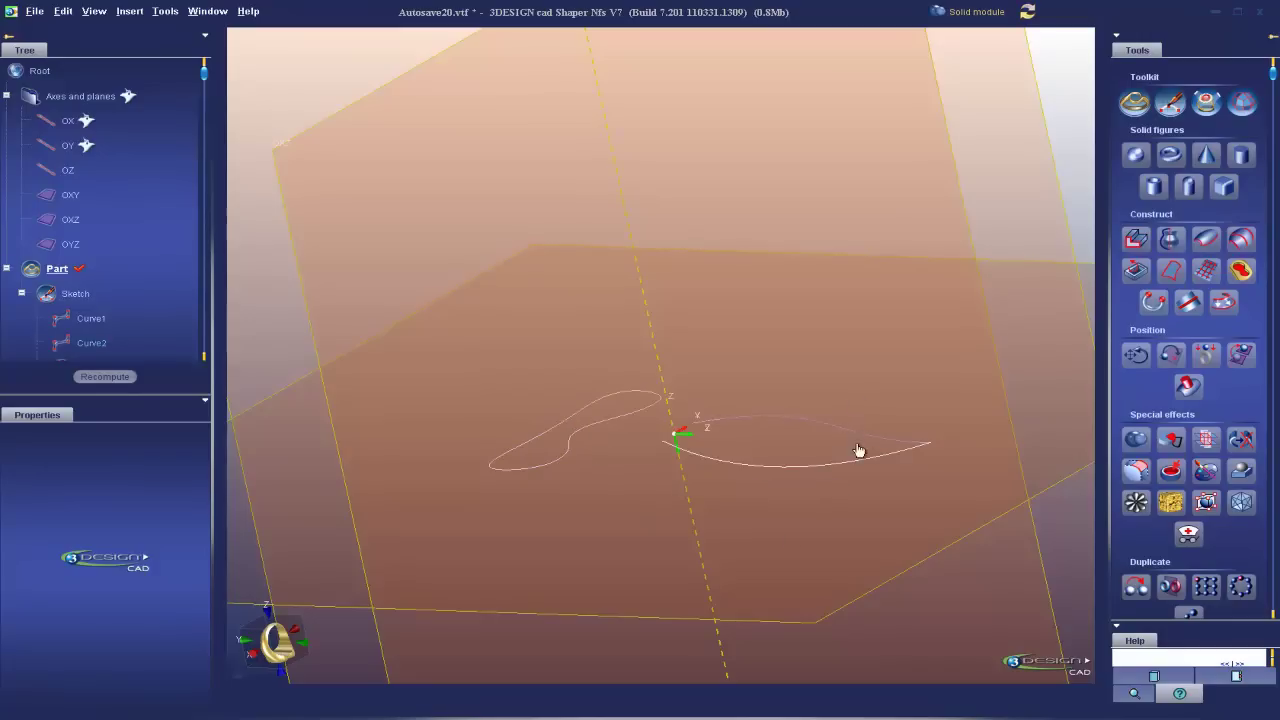
Delete the closed profile and both NURBS path curves from the sketch, and reset to a perspective view
click(572, 451)
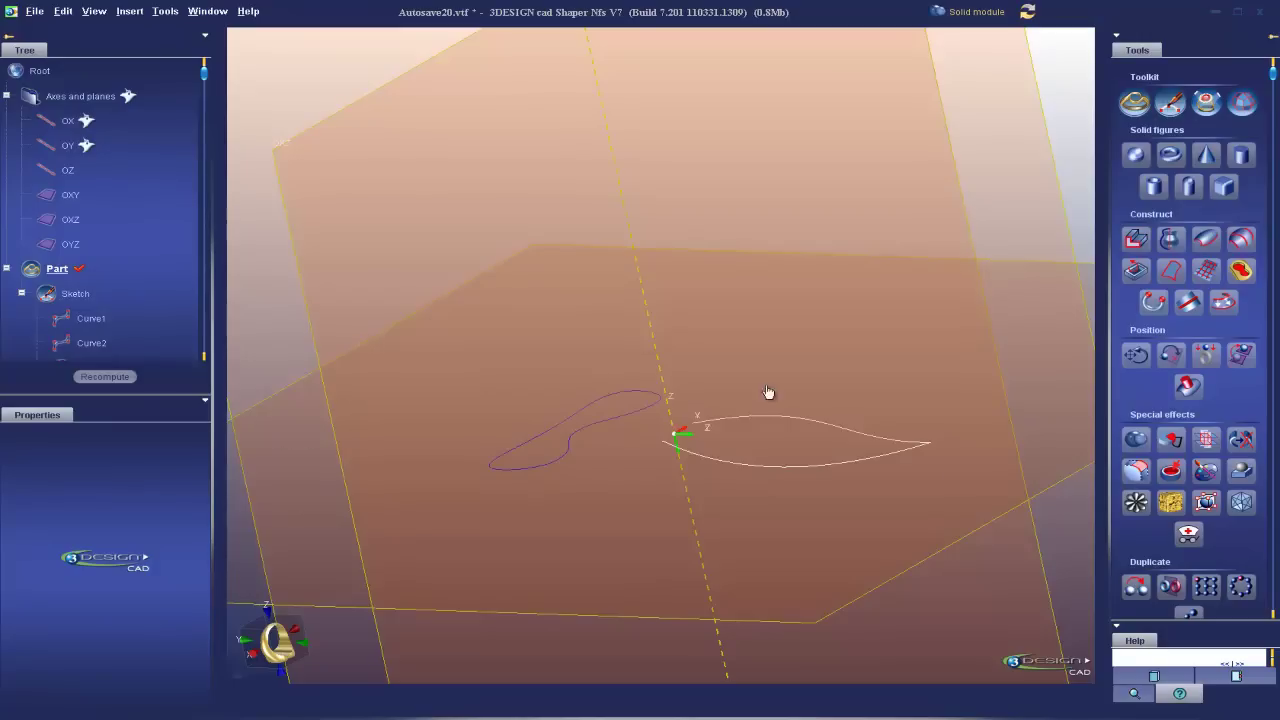
key(Delete)
click(822, 425)
key(Delete)
click(768, 467)
key(Delete)
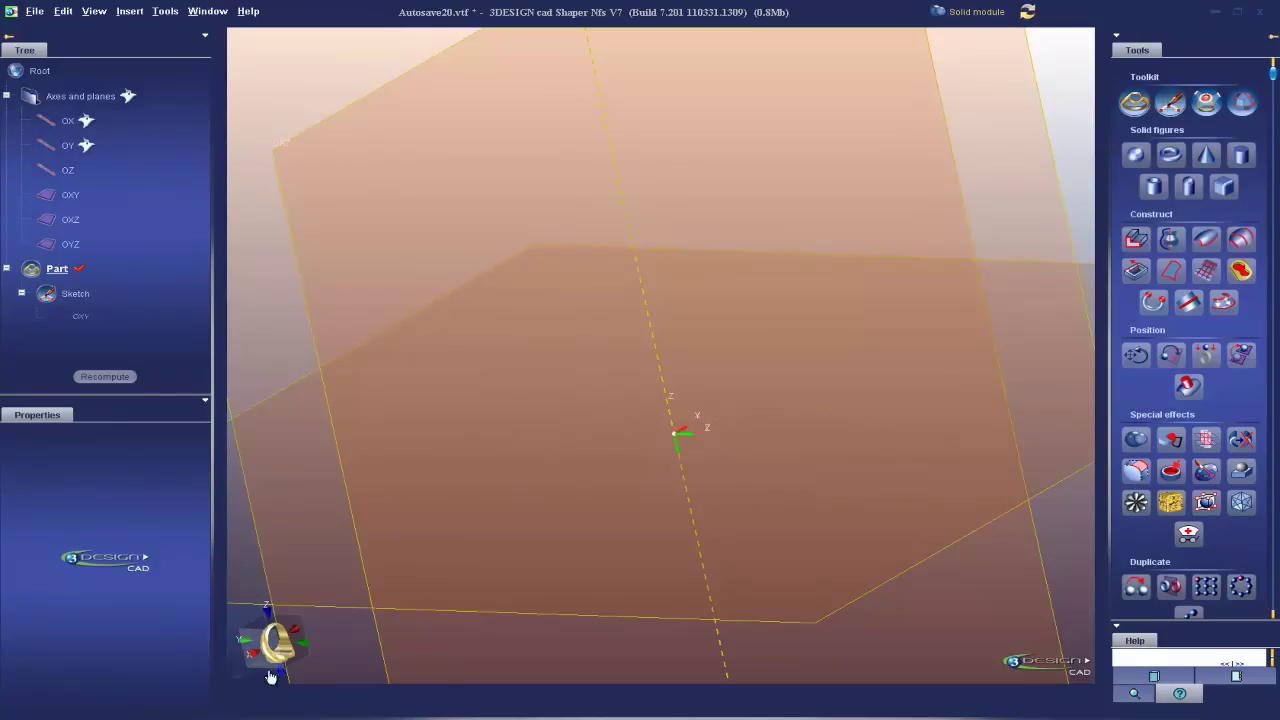
click(293, 655)
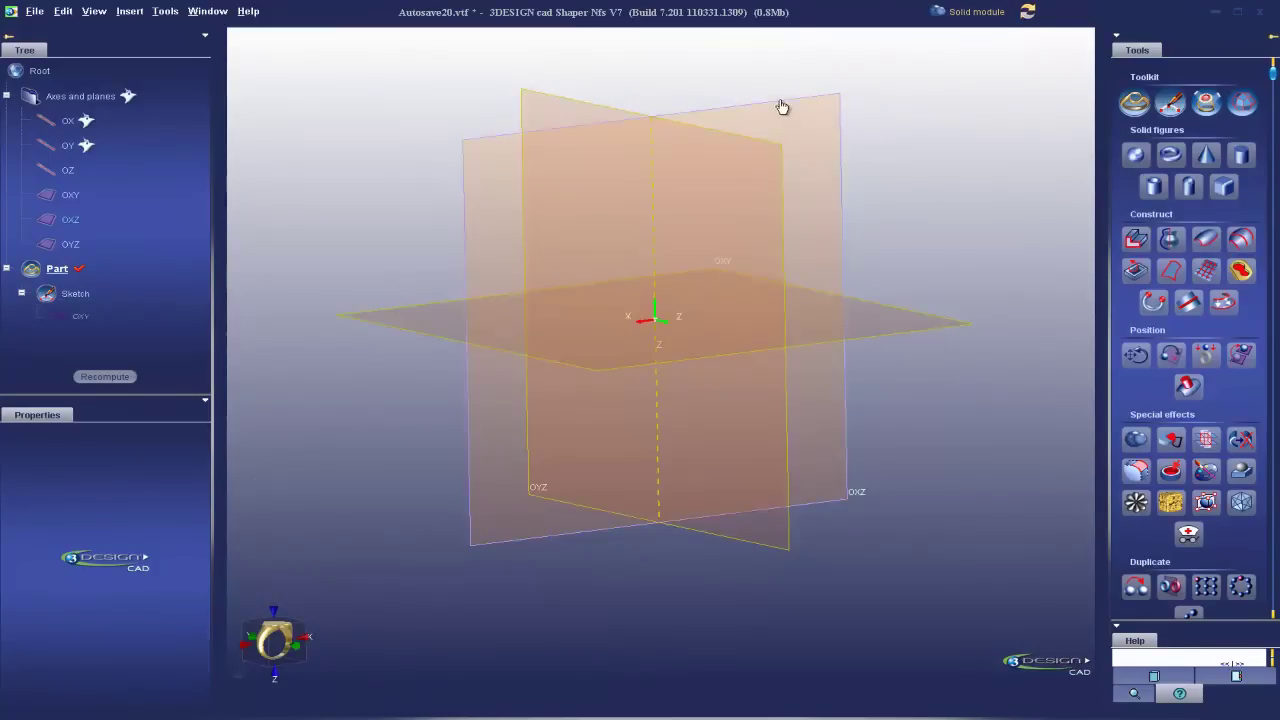